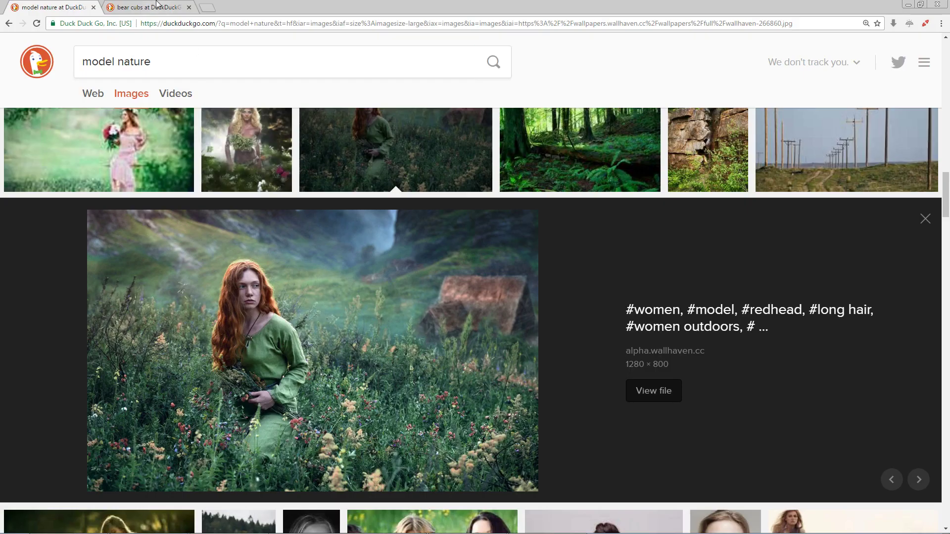
# - Copy the photo of the bear cub leaning on a tree and paste it into the Woman in Field with Bear Cub document in Photoshop
pyautogui.click(156, 5)
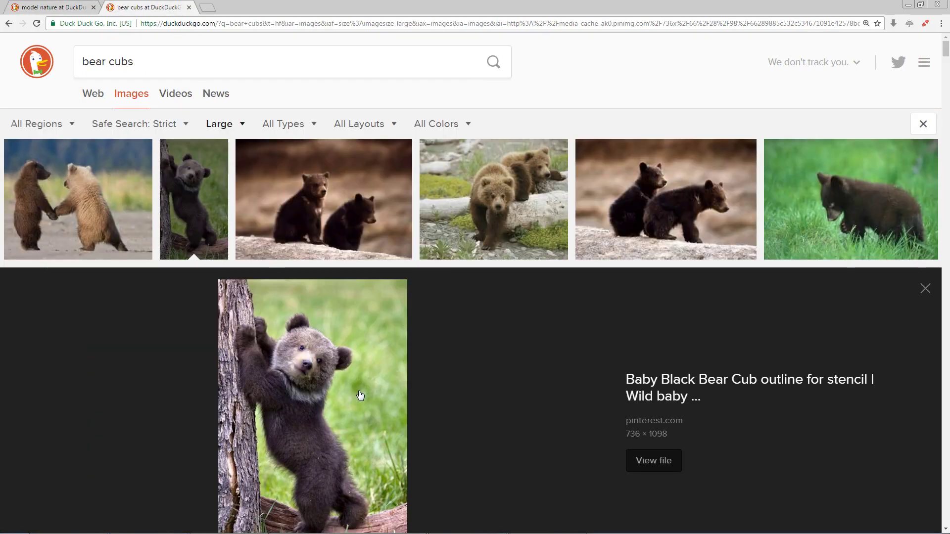
pyautogui.scroll(-1, 360, 395)
pyautogui.rightClick(320, 364)
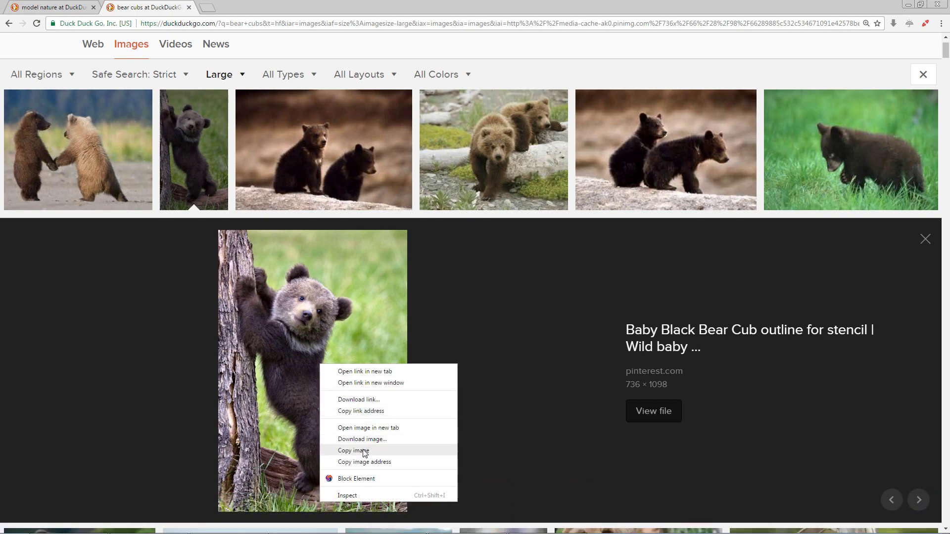
pyautogui.click(353, 450)
pyautogui.hotkey('alt', 'Tab')
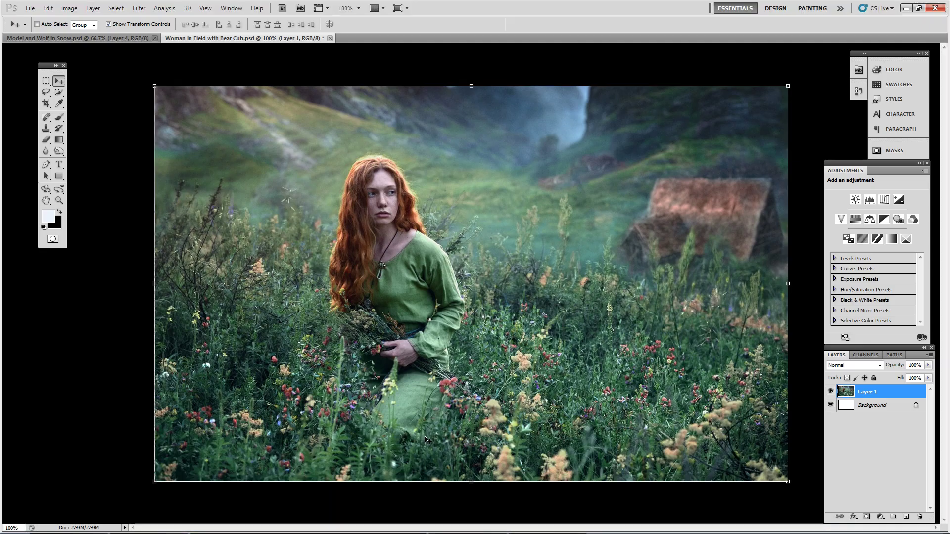
pyautogui.hotkey('ctrl', 'v')
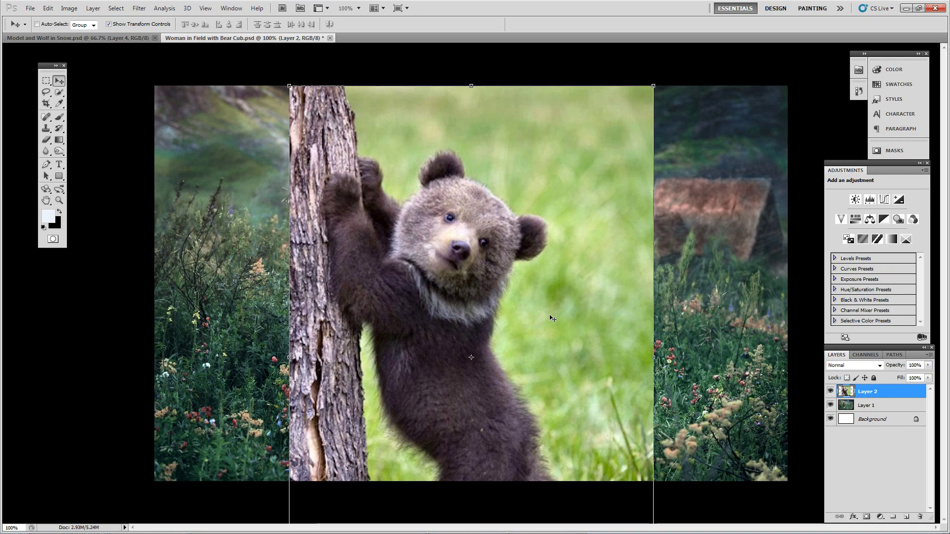
# - Scale down the pasted bear cub layer and place it beside the woman at the image's lower edge
pyautogui.moveTo(506, 337); pyautogui.dragTo(638, 323)
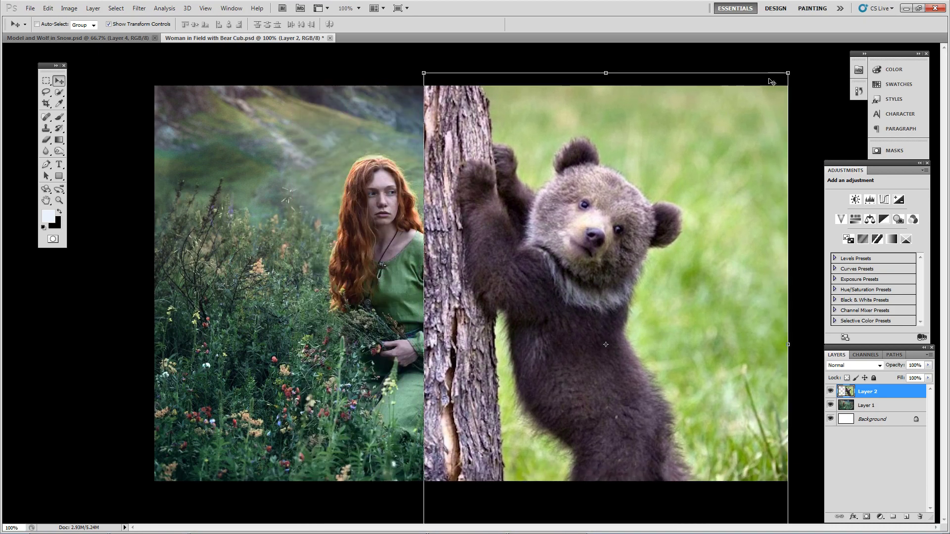
pyautogui.moveTo(788, 74); pyautogui.dragTo(615, 322)
pyautogui.moveTo(553, 392); pyautogui.dragTo(548, 291)
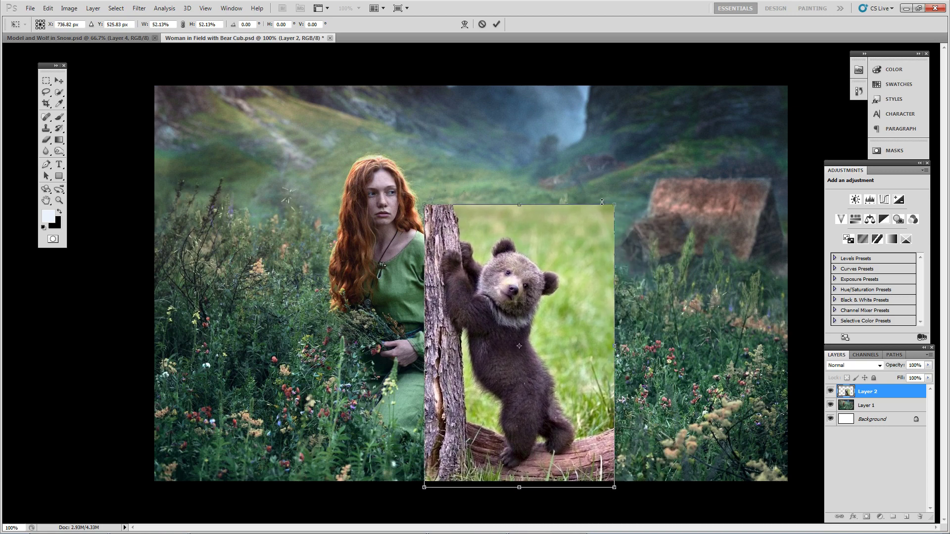
pyautogui.moveTo(615, 203); pyautogui.dragTo(589, 228)
pyautogui.moveTo(548, 310); pyautogui.dragTo(541, 326)
pyautogui.press('Return')
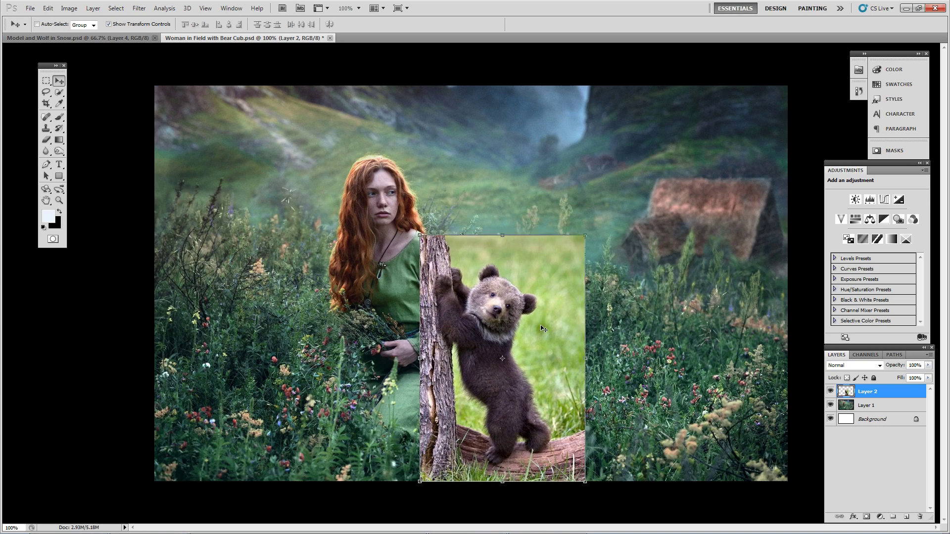
# - Erase the background around the cub's raised paws and the top of its head with a 15 px eraser at 50% hardness
pyautogui.press('z')
pyautogui.click(541, 367)
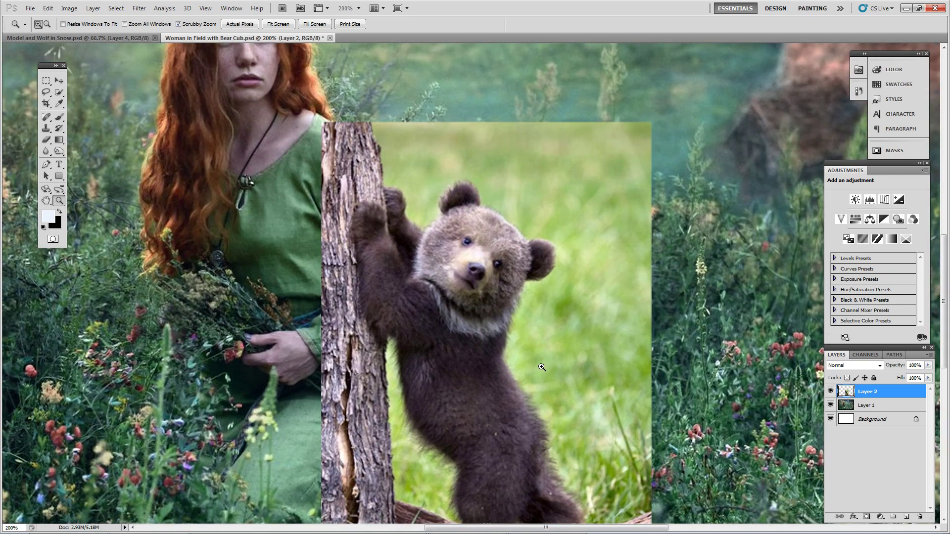
pyautogui.click(497, 231)
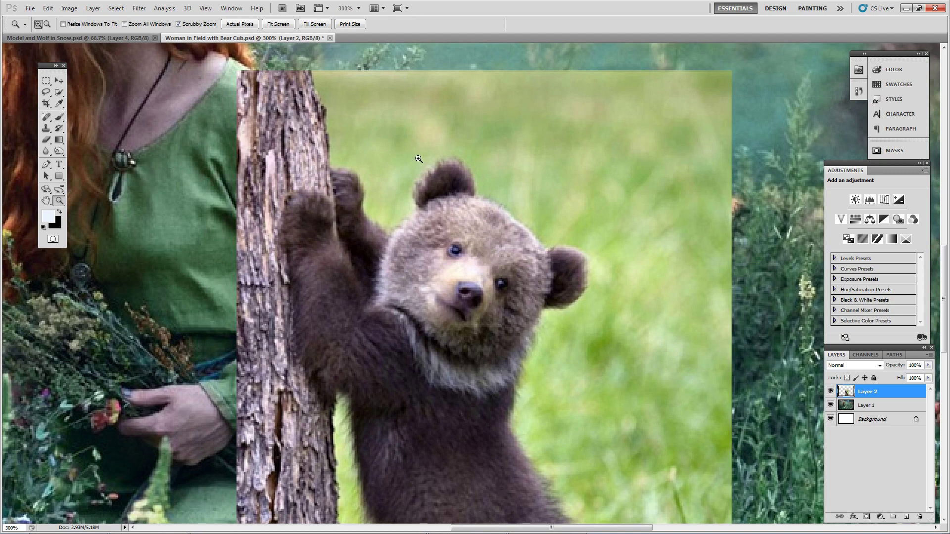
pyautogui.click(361, 145)
pyautogui.press('e')
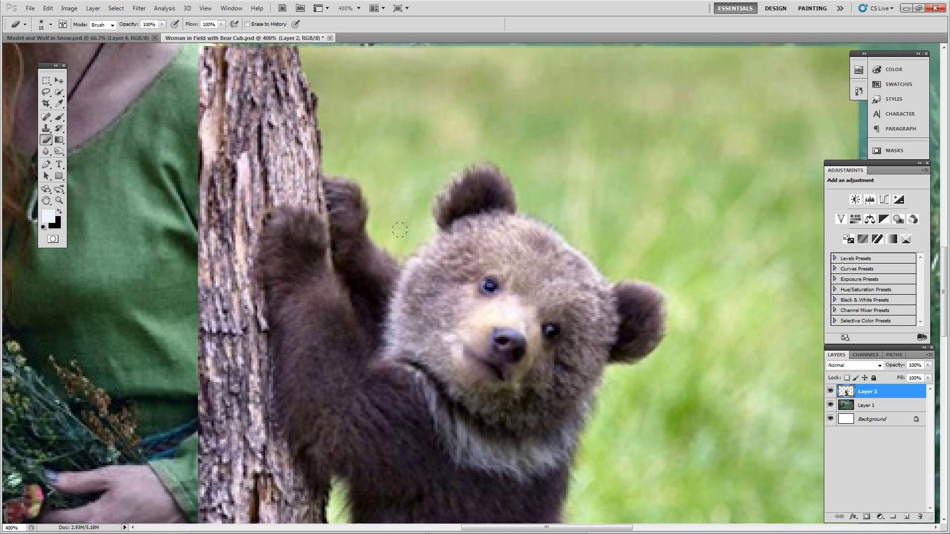
pyautogui.moveTo(316, 314); pyautogui.dragTo(379, 356)
pyautogui.scroll(1, 320, 413)
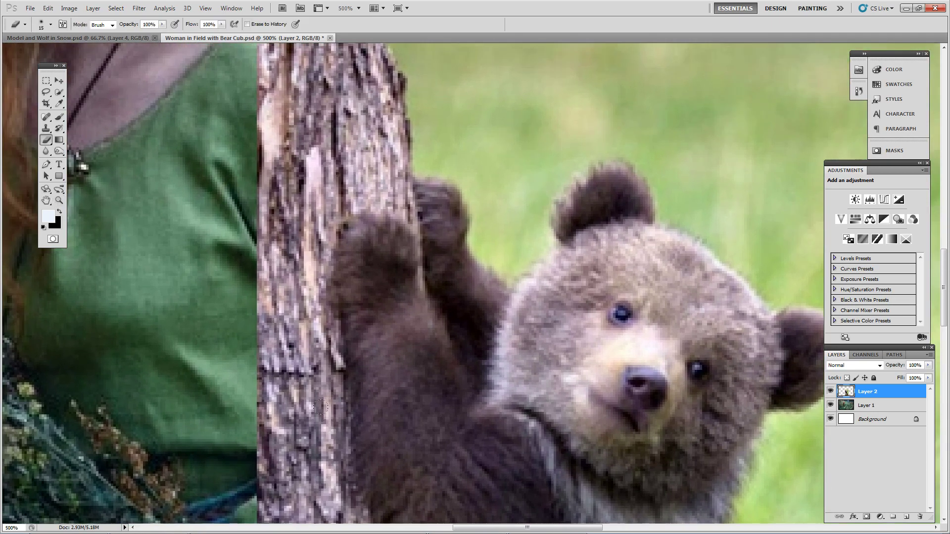
pyautogui.rightClick(318, 382)
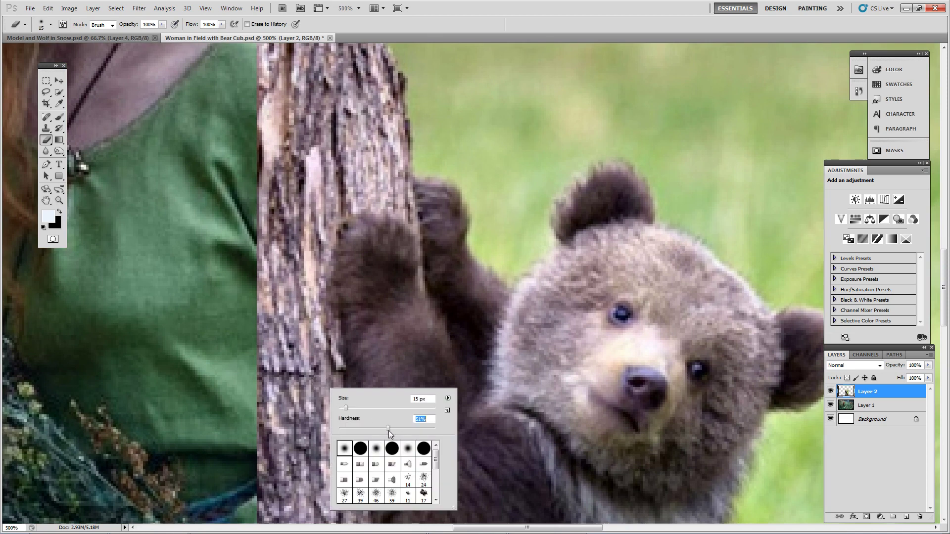
pyautogui.moveTo(389, 431); pyautogui.dragTo(387, 430)
pyautogui.click(361, 2)
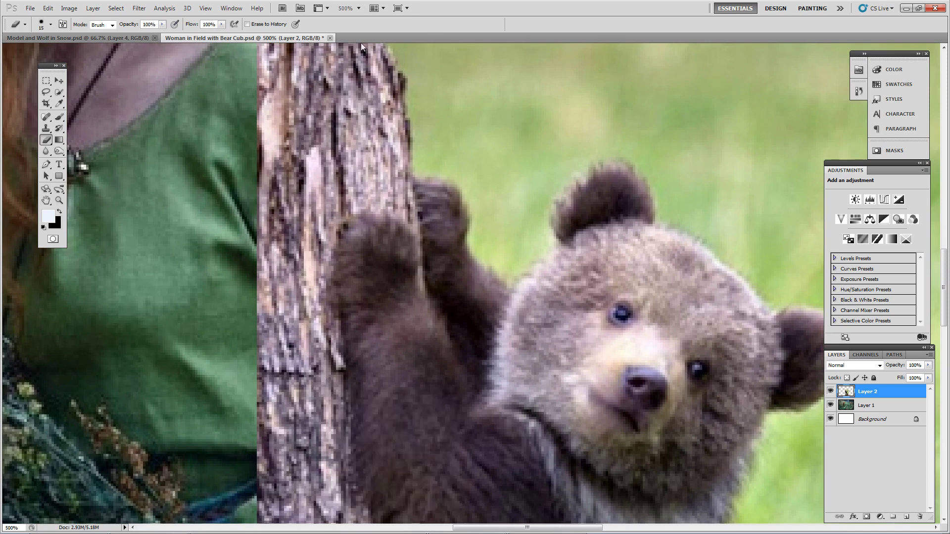
pyautogui.moveTo(313, 416)
pyautogui.mouseDown()
pyautogui.moveTo(328, 429)
pyautogui.moveTo(334, 360)
pyautogui.moveTo(326, 383)
pyautogui.moveTo(308, 233)
pyautogui.moveTo(416, 148)
pyautogui.moveTo(458, 156)
pyautogui.moveTo(500, 205)
pyautogui.moveTo(487, 241)
pyautogui.moveTo(501, 248)
pyautogui.moveTo(532, 245)
pyautogui.moveTo(532, 203)
pyautogui.moveTo(562, 142)
pyautogui.moveTo(601, 130)
pyautogui.moveTo(643, 141)
pyautogui.moveTo(672, 174)
pyautogui.moveTo(663, 202)
pyautogui.moveTo(673, 213)
pyautogui.mouseUp()
pyautogui.moveTo(768, 303)
pyautogui.mouseDown()
pyautogui.moveTo(715, 272)
pyautogui.moveTo(448, 211)
pyautogui.moveTo(442, 250)
pyautogui.moveTo(441, 221)
pyautogui.moveTo(351, 147)
pyautogui.mouseUp()
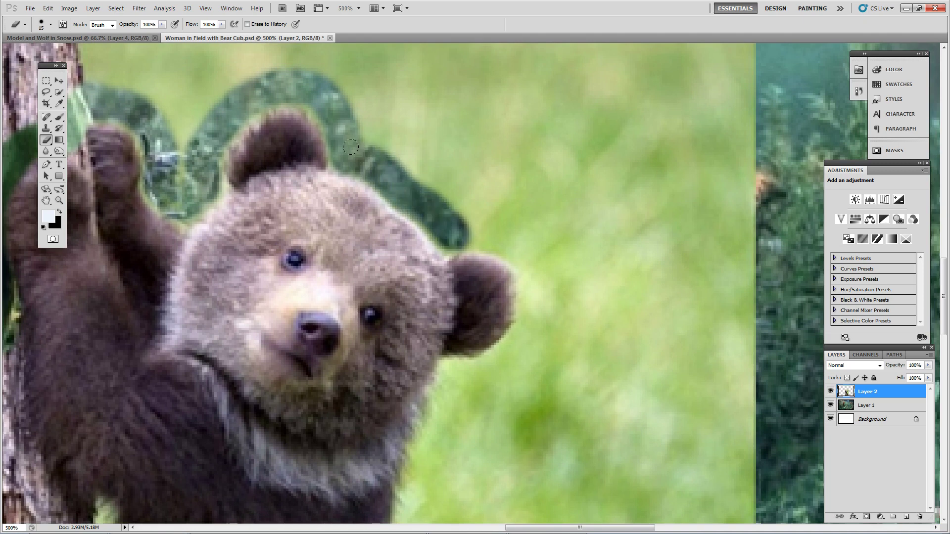
# - Erase a border along the cub's outer ear, back and hind leg down to the log
pyautogui.moveTo(421, 431)
pyautogui.mouseDown()
pyautogui.moveTo(436, 367)
pyautogui.moveTo(504, 338)
pyautogui.moveTo(526, 286)
pyautogui.moveTo(521, 258)
pyautogui.moveTo(479, 220)
pyautogui.moveTo(511, 229)
pyautogui.moveTo(447, 222)
pyautogui.mouseUp()
pyautogui.moveTo(445, 308); pyautogui.dragTo(501, 216)
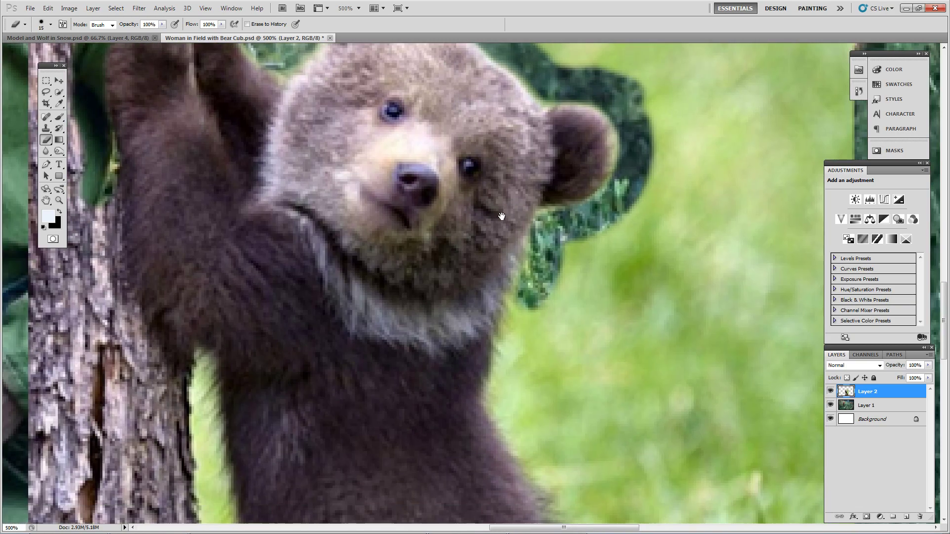
pyautogui.moveTo(529, 449)
pyautogui.mouseDown()
pyautogui.moveTo(500, 403)
pyautogui.moveTo(495, 368)
pyautogui.moveTo(515, 288)
pyautogui.mouseUp()
pyautogui.moveTo(523, 449); pyautogui.dragTo(502, 240)
pyautogui.moveTo(622, 476)
pyautogui.mouseDown()
pyautogui.moveTo(592, 440)
pyautogui.moveTo(512, 246)
pyautogui.mouseUp()
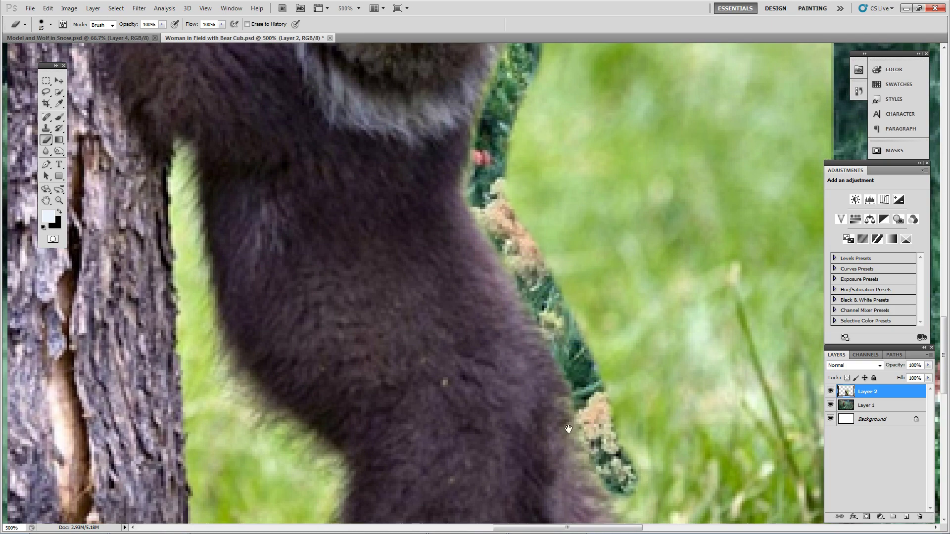
pyautogui.moveTo(568, 429); pyautogui.dragTo(598, 152)
pyautogui.moveTo(665, 438)
pyautogui.mouseDown()
pyautogui.moveTo(602, 402)
pyautogui.moveTo(582, 429)
pyautogui.moveTo(601, 381)
pyautogui.moveTo(643, 342)
pyautogui.moveTo(648, 309)
pyautogui.moveTo(621, 253)
pyautogui.moveTo(573, 195)
pyautogui.mouseUp()
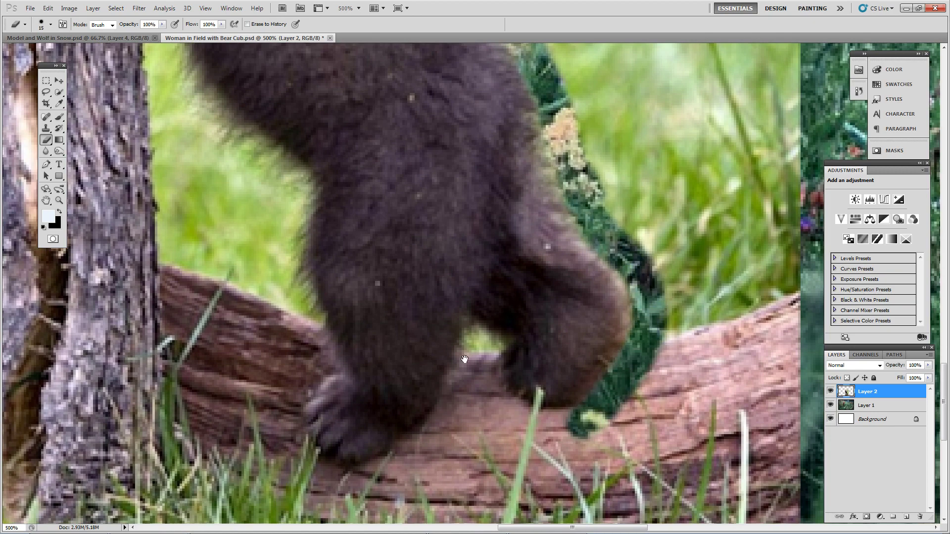
# - Erase a border around the cub's feet and up its front leg and belly to the raised arm beside the trunk
pyautogui.moveTo(464, 359); pyautogui.dragTo(587, 323)
pyautogui.moveTo(444, 445)
pyautogui.mouseDown()
pyautogui.moveTo(500, 435)
pyautogui.moveTo(539, 400)
pyautogui.moveTo(559, 356)
pyautogui.moveTo(614, 393)
pyautogui.moveTo(656, 398)
pyautogui.moveTo(679, 374)
pyautogui.mouseUp()
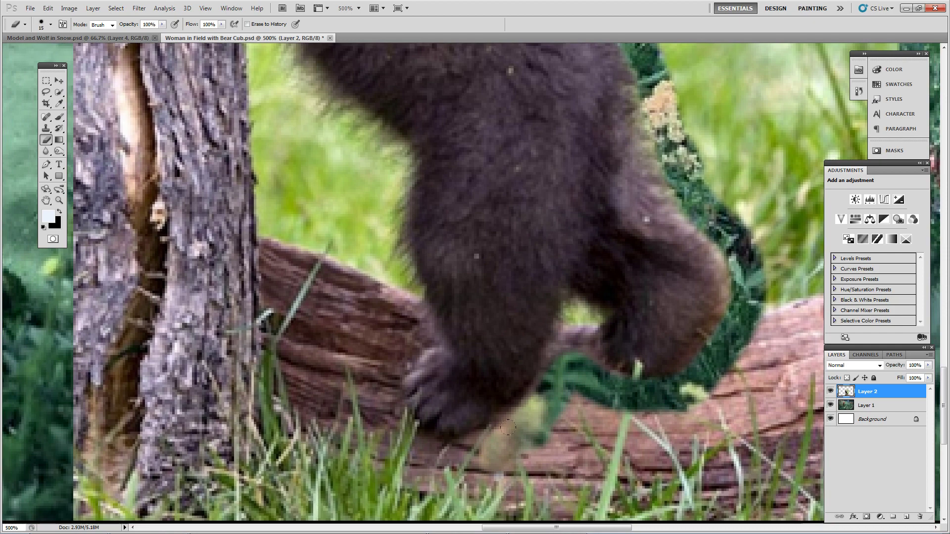
pyautogui.moveTo(507, 426)
pyautogui.mouseDown()
pyautogui.moveTo(475, 453)
pyautogui.moveTo(438, 460)
pyautogui.moveTo(396, 435)
pyautogui.moveTo(376, 386)
pyautogui.moveTo(414, 336)
pyautogui.moveTo(416, 307)
pyautogui.moveTo(383, 252)
pyautogui.moveTo(396, 181)
pyautogui.moveTo(378, 141)
pyautogui.moveTo(352, 129)
pyautogui.mouseUp()
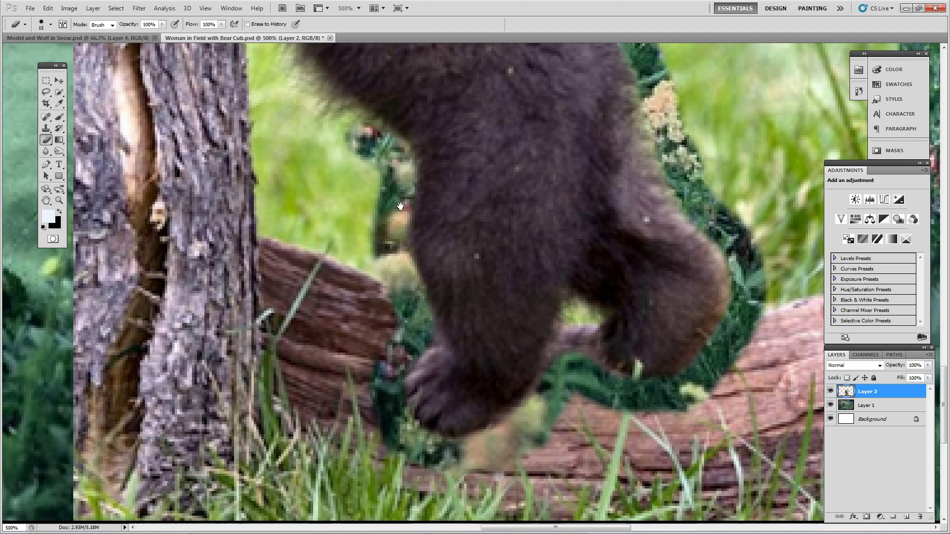
pyautogui.moveTo(400, 206); pyautogui.dragTo(493, 415)
pyautogui.moveTo(446, 349); pyautogui.dragTo(456, 358)
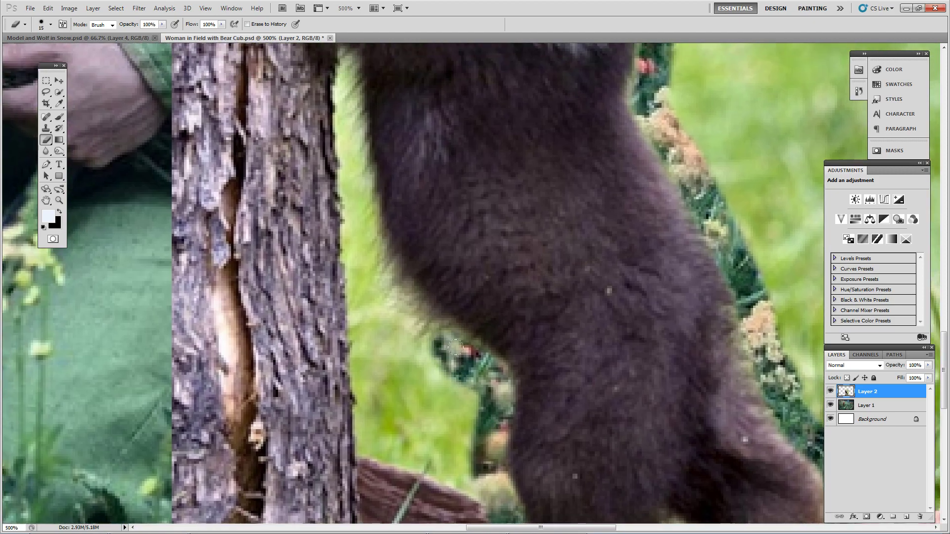
pyautogui.moveTo(420, 313)
pyautogui.mouseDown()
pyautogui.moveTo(355, 218)
pyautogui.moveTo(347, 148)
pyautogui.mouseUp()
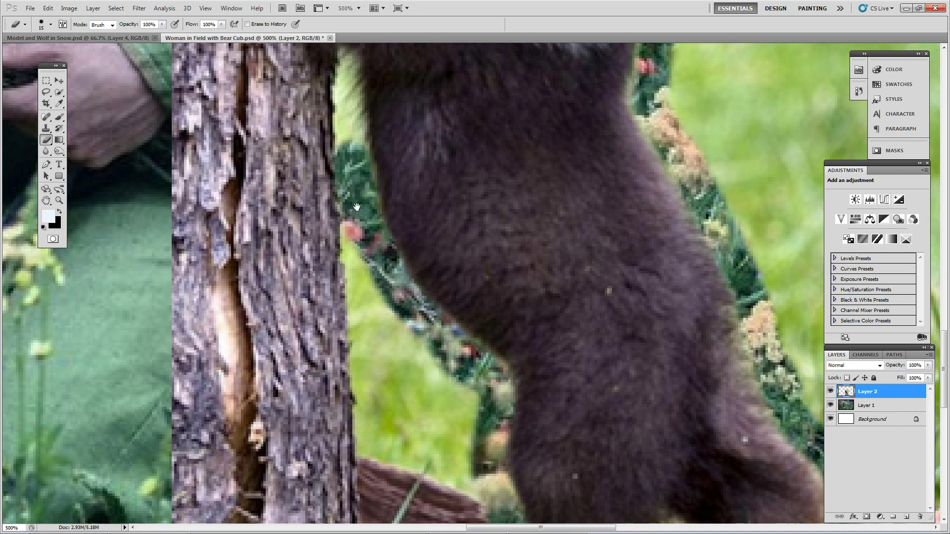
pyautogui.moveTo(357, 207); pyautogui.dragTo(405, 417)
pyautogui.moveTo(392, 367)
pyautogui.mouseDown()
pyautogui.moveTo(378, 266)
pyautogui.moveTo(533, 431)
pyautogui.moveTo(482, 396)
pyautogui.moveTo(460, 305)
pyautogui.mouseUp()
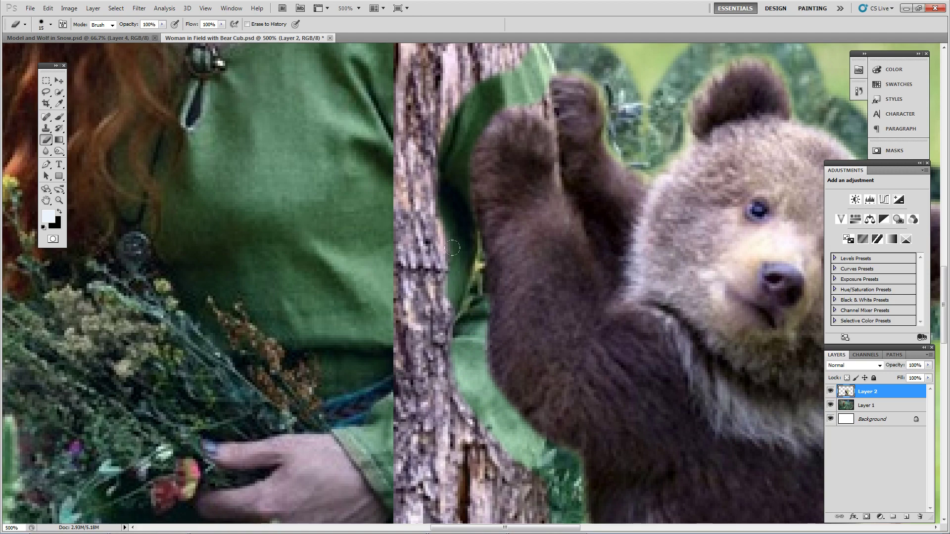
# - Erase the bright grass behind the cub's back and above its head with a 50 px eraser at 100% hardness
pyautogui.moveTo(435, 203); pyautogui.dragTo(356, 381)
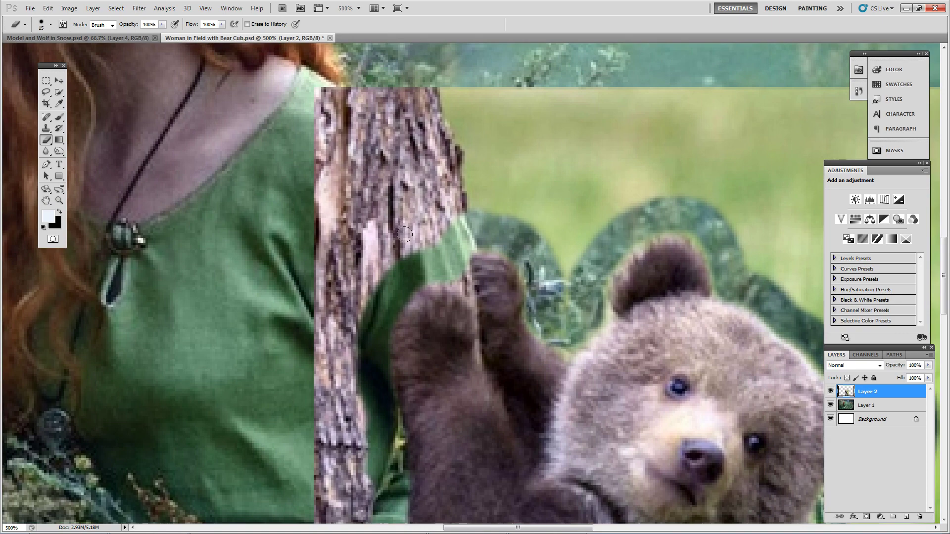
pyautogui.moveTo(540, 401); pyautogui.dragTo(446, 335)
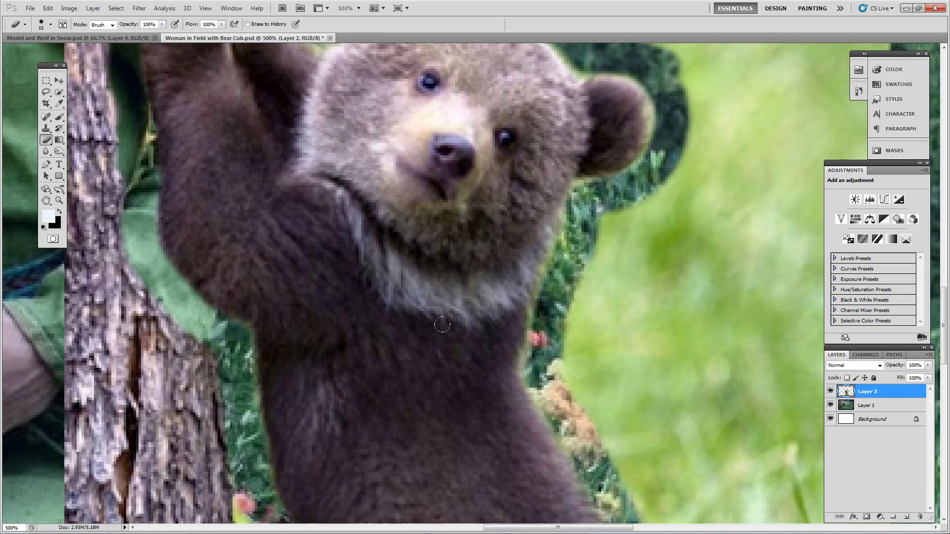
pyautogui.hotkey('ctrl', '-')
pyautogui.hotkey('ctrl', '-')
pyautogui.rightClick(566, 330)
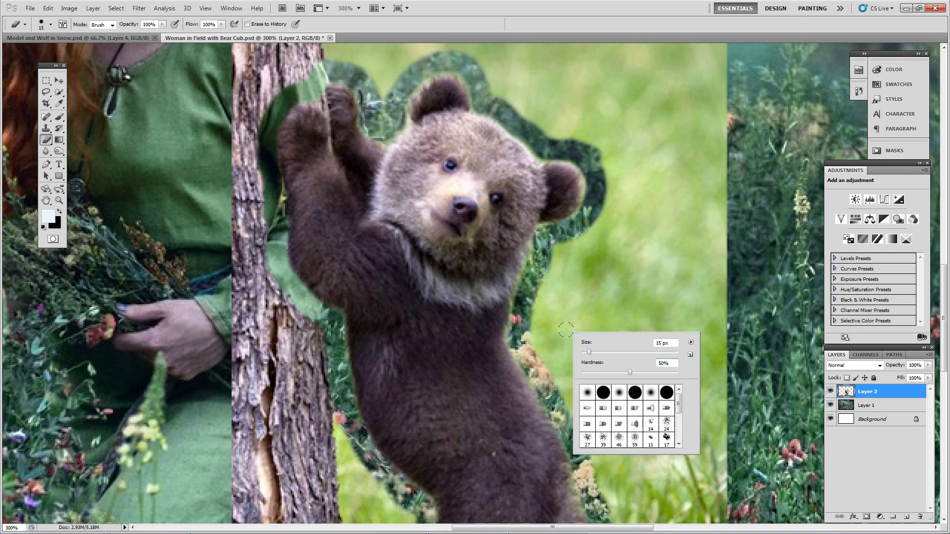
pyautogui.click(607, 353)
pyautogui.moveTo(554, 254)
pyautogui.mouseDown()
pyautogui.moveTo(585, 271)
pyautogui.moveTo(568, 317)
pyautogui.moveTo(602, 395)
pyautogui.mouseUp()
pyautogui.rightClick(606, 375)
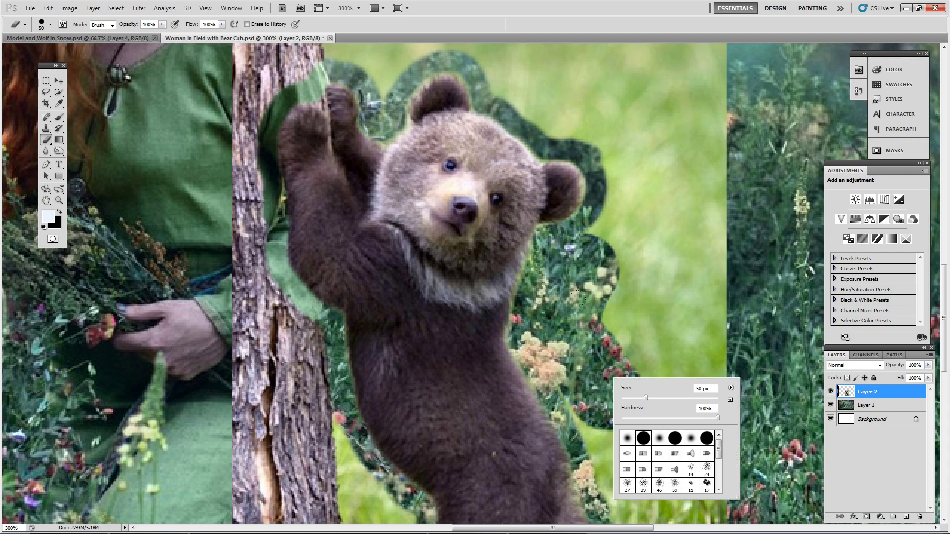
pyautogui.moveTo(608, 321)
pyautogui.mouseDown()
pyautogui.moveTo(634, 148)
pyautogui.moveTo(620, 117)
pyautogui.mouseUp()
pyautogui.press('space')
pyautogui.moveTo(631, 170)
pyautogui.mouseDown()
pyautogui.moveTo(716, 343)
pyautogui.moveTo(730, 441)
pyautogui.mouseUp()
pyautogui.moveTo(709, 388)
pyautogui.mouseDown()
pyautogui.moveTo(626, 358)
pyautogui.moveTo(581, 303)
pyautogui.mouseUp()
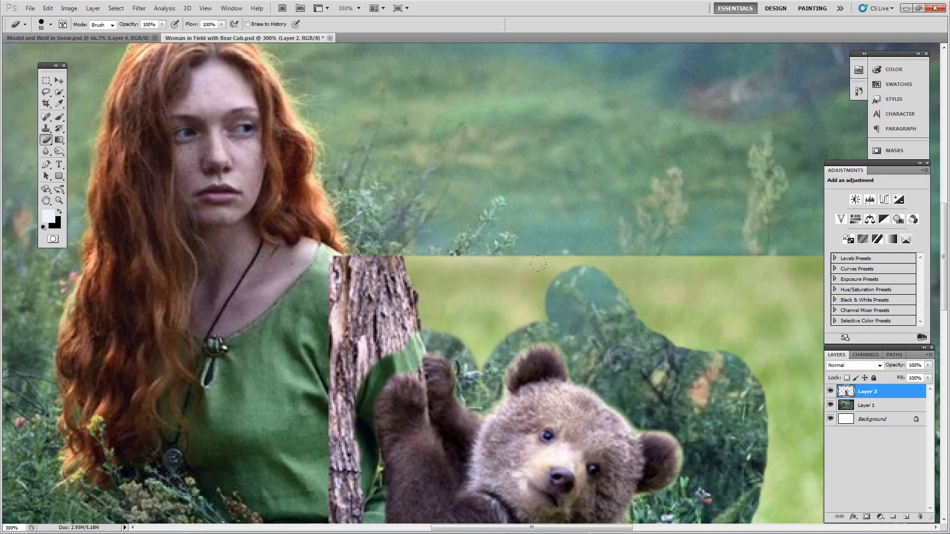
# - Erase the grass above the cub's paws and the tree trunk covering the woman's arm and dress
pyautogui.moveTo(539, 264)
pyautogui.mouseDown()
pyautogui.moveTo(499, 260)
pyautogui.moveTo(446, 293)
pyautogui.moveTo(410, 259)
pyautogui.moveTo(385, 258)
pyautogui.moveTo(468, 221)
pyautogui.moveTo(289, 258)
pyautogui.moveTo(357, 280)
pyautogui.mouseUp()
pyautogui.moveTo(370, 357)
pyautogui.mouseDown()
pyautogui.moveTo(339, 394)
pyautogui.moveTo(350, 396)
pyautogui.mouseUp()
pyautogui.moveTo(346, 403); pyautogui.dragTo(364, 149)
pyautogui.moveTo(328, 220); pyautogui.dragTo(354, 391)
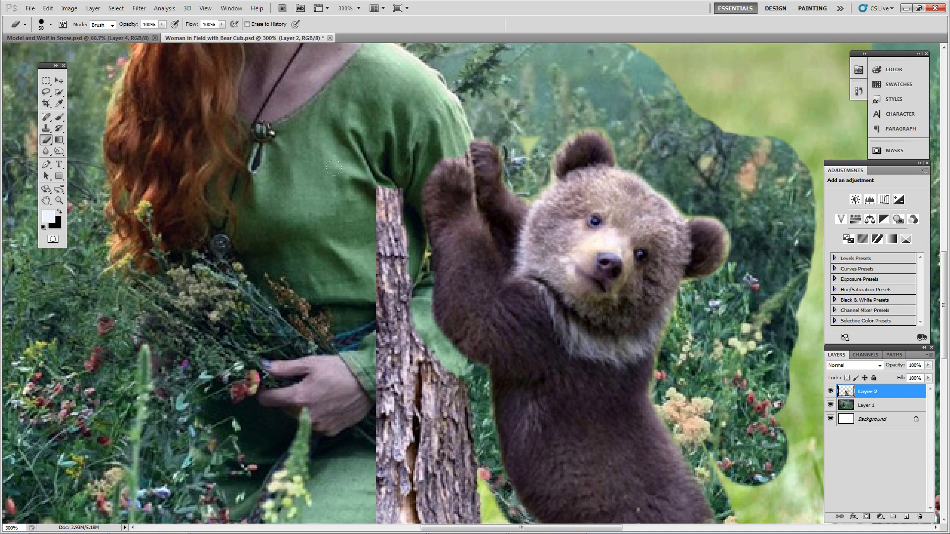
pyautogui.moveTo(384, 191)
pyautogui.mouseDown()
pyautogui.moveTo(413, 366)
pyautogui.moveTo(438, 365)
pyautogui.mouseUp()
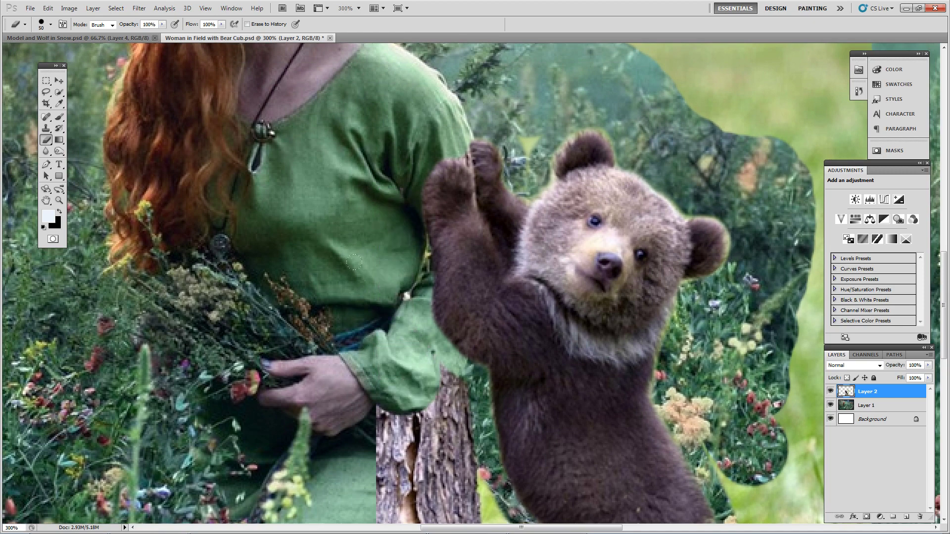
pyautogui.moveTo(434, 471); pyautogui.dragTo(426, 274)
pyautogui.moveTo(445, 183)
pyautogui.mouseDown()
pyautogui.moveTo(410, 223)
pyautogui.moveTo(408, 242)
pyautogui.moveTo(373, 214)
pyautogui.moveTo(396, 396)
pyautogui.moveTo(473, 322)
pyautogui.moveTo(431, 510)
pyautogui.mouseUp()
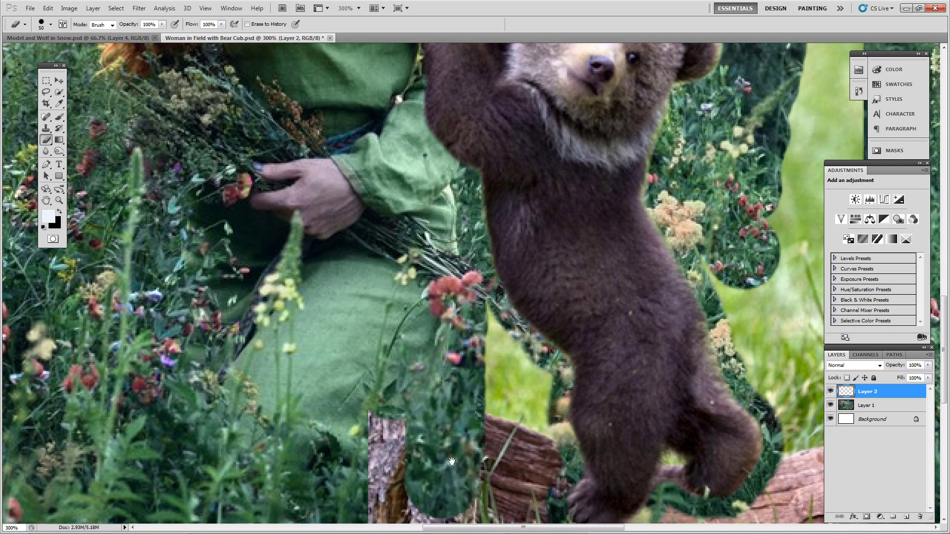
# - Erase the base of the trunk, the log below the cub's feet and the grass behind its hind leg
pyautogui.moveTo(431, 401); pyautogui.dragTo(414, 308)
pyautogui.moveTo(372, 331)
pyautogui.mouseDown()
pyautogui.moveTo(416, 460)
pyautogui.moveTo(510, 376)
pyautogui.moveTo(520, 446)
pyautogui.moveTo(534, 459)
pyautogui.moveTo(623, 452)
pyautogui.moveTo(627, 423)
pyautogui.moveTo(772, 435)
pyautogui.mouseUp()
pyautogui.moveTo(703, 476)
pyautogui.mouseDown()
pyautogui.moveTo(506, 481)
pyautogui.moveTo(638, 332)
pyautogui.moveTo(636, 106)
pyautogui.mouseUp()
pyautogui.moveTo(663, 161)
pyautogui.mouseDown()
pyautogui.moveTo(669, 352)
pyautogui.moveTo(664, 262)
pyautogui.mouseUp()
pyautogui.moveTo(604, 460)
pyautogui.mouseDown()
pyautogui.moveTo(569, 435)
pyautogui.moveTo(497, 271)
pyautogui.mouseUp()
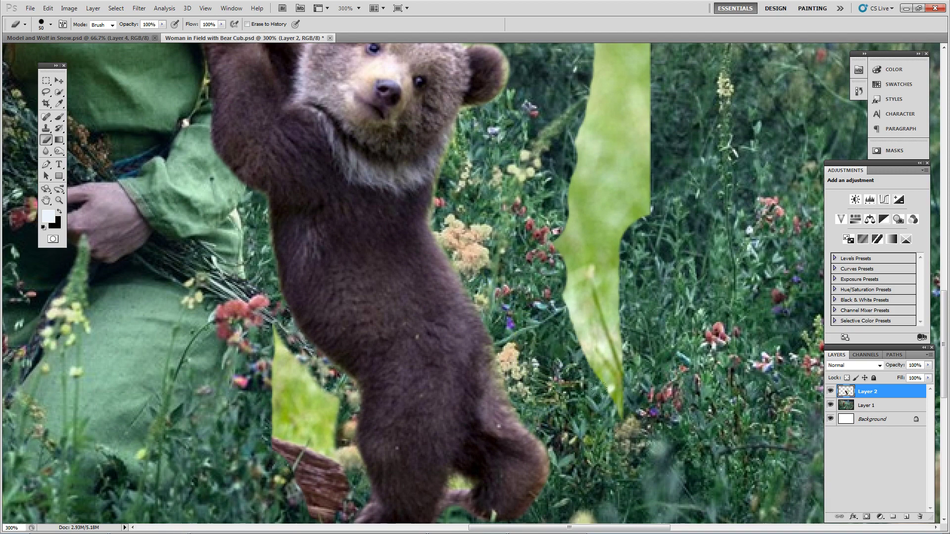
# - Erase the remaining strip of bright grass behind the cub, up to the top edge of the pasted photo
pyautogui.moveTo(573, 409)
pyautogui.mouseDown()
pyautogui.moveTo(589, 263)
pyautogui.moveTo(612, 183)
pyautogui.mouseUp()
pyautogui.moveTo(652, 228)
pyautogui.mouseDown()
pyautogui.moveTo(535, 500)
pyautogui.moveTo(560, 368)
pyautogui.moveTo(542, 342)
pyautogui.moveTo(527, 148)
pyautogui.mouseUp()
pyautogui.moveTo(566, 267)
pyautogui.mouseDown()
pyautogui.moveTo(602, 414)
pyautogui.moveTo(567, 165)
pyautogui.moveTo(421, 212)
pyautogui.mouseUp()
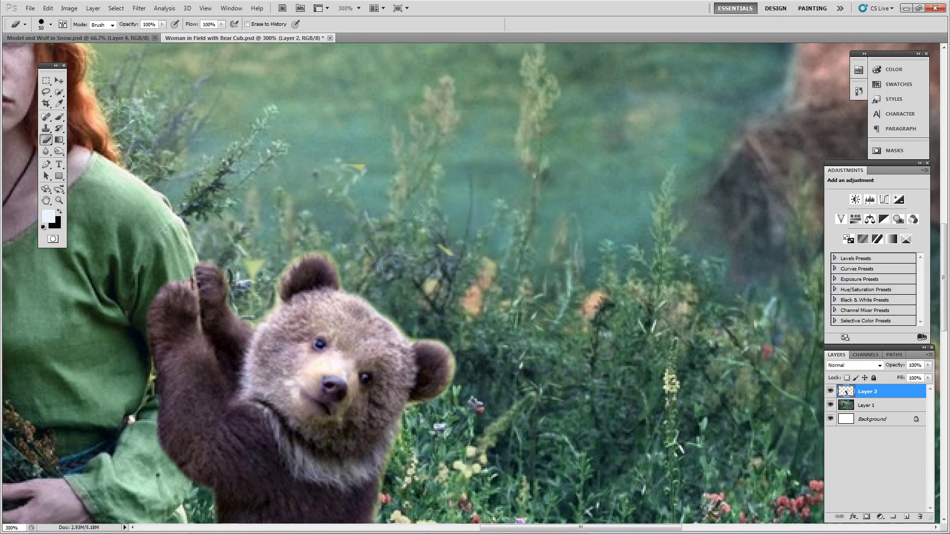
pyautogui.moveTo(394, 249); pyautogui.dragTo(564, 171)
pyautogui.moveTo(477, 156); pyautogui.dragTo(532, 218)
# - Erase the leftover green patch between the cub's raised paw and ear with a 20 px eraser
pyautogui.press('z')
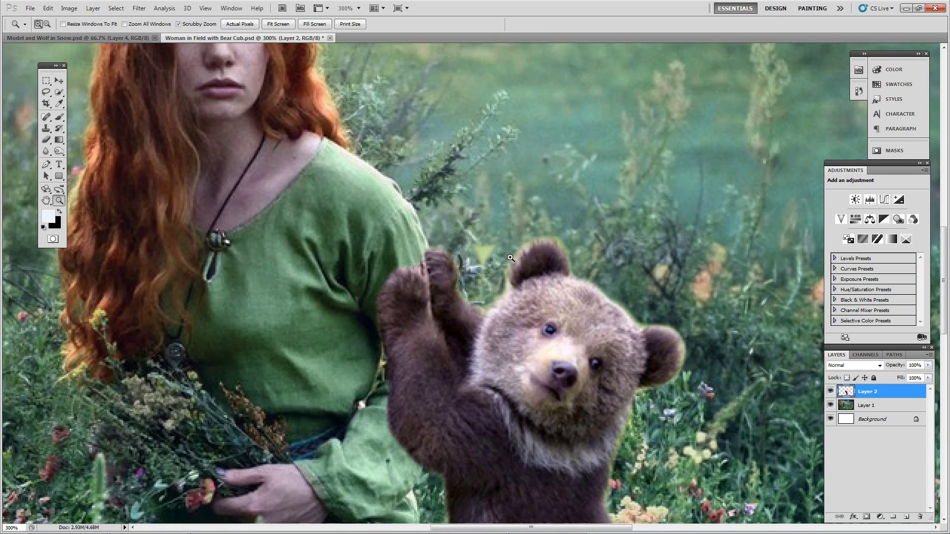
pyautogui.click(510, 258)
pyautogui.click(510, 258)
pyautogui.press('e')
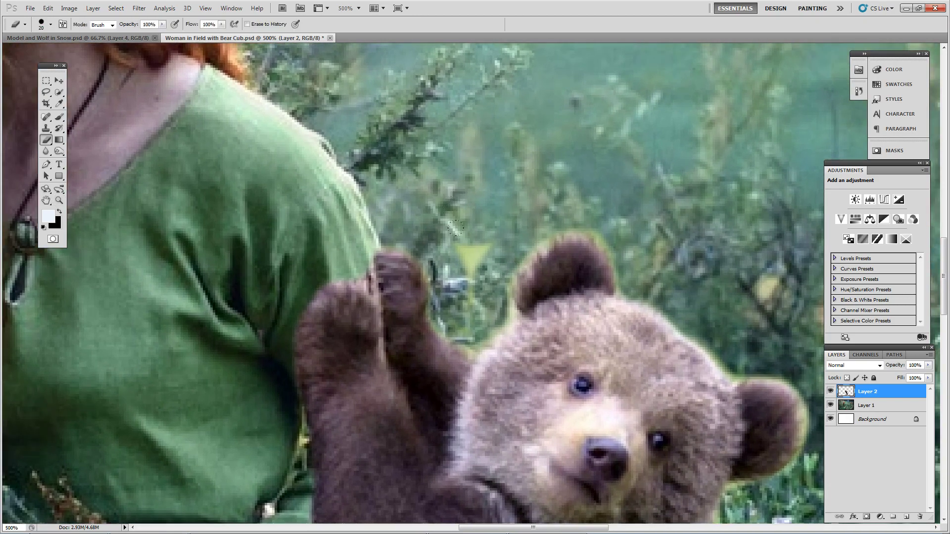
pyautogui.moveTo(455, 227); pyautogui.dragTo(454, 256)
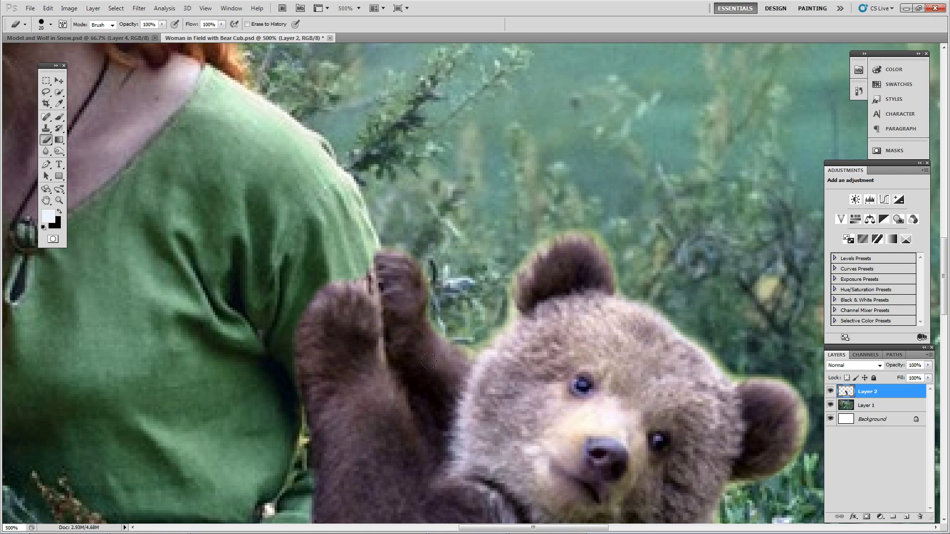
# - Erase the remaining bright green patch and brown strip in front of the cub's belly and front hind leg
pyautogui.moveTo(431, 512); pyautogui.dragTo(430, 279)
pyautogui.moveTo(354, 517); pyautogui.dragTo(346, 213)
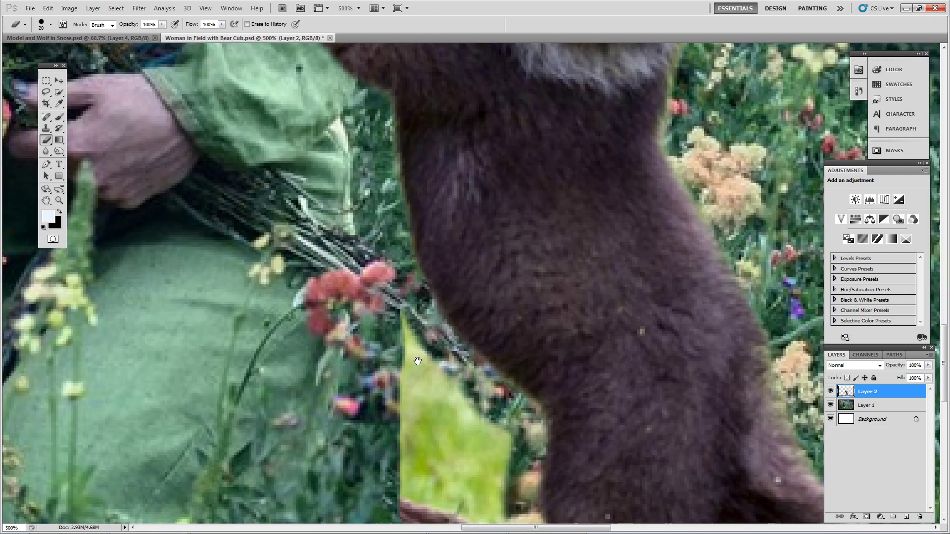
pyautogui.moveTo(499, 519); pyautogui.dragTo(345, 294)
pyautogui.moveTo(318, 422)
pyautogui.mouseDown()
pyautogui.moveTo(345, 331)
pyautogui.moveTo(267, 213)
pyautogui.moveTo(274, 131)
pyautogui.moveTo(326, 227)
pyautogui.moveTo(271, 195)
pyautogui.mouseUp()
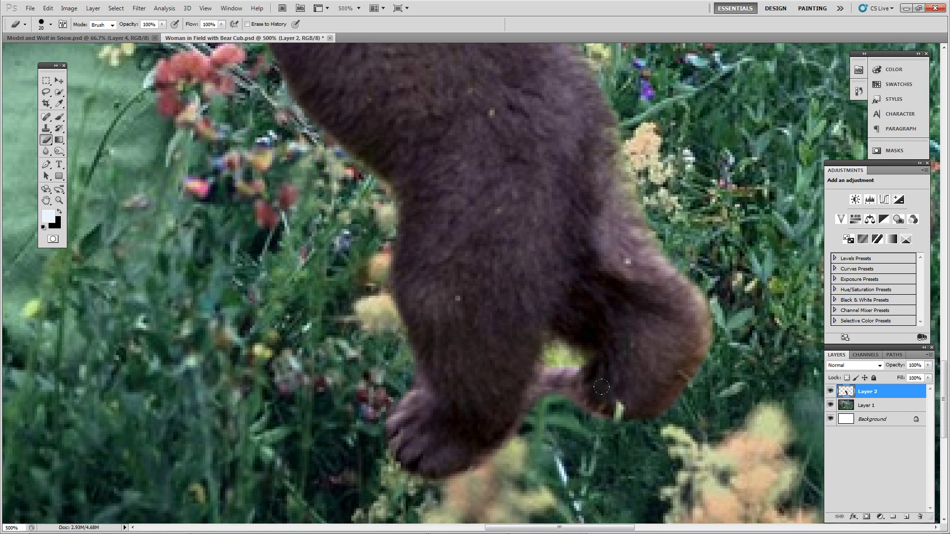
# - Erase the yellow-green patch and pinkish strip between the cub's hind legs with an 8 px eraser
pyautogui.hotkey('ctrl', '+')
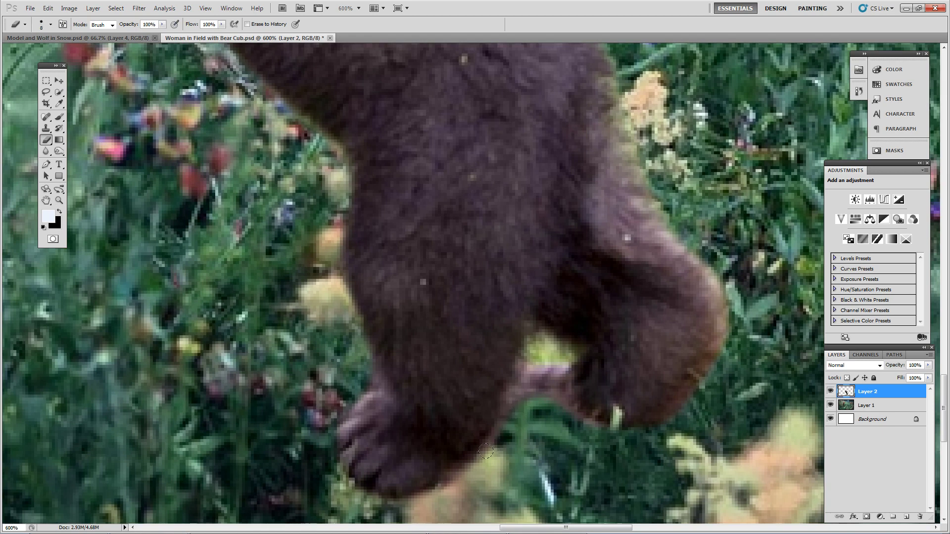
pyautogui.rightClick(518, 392)
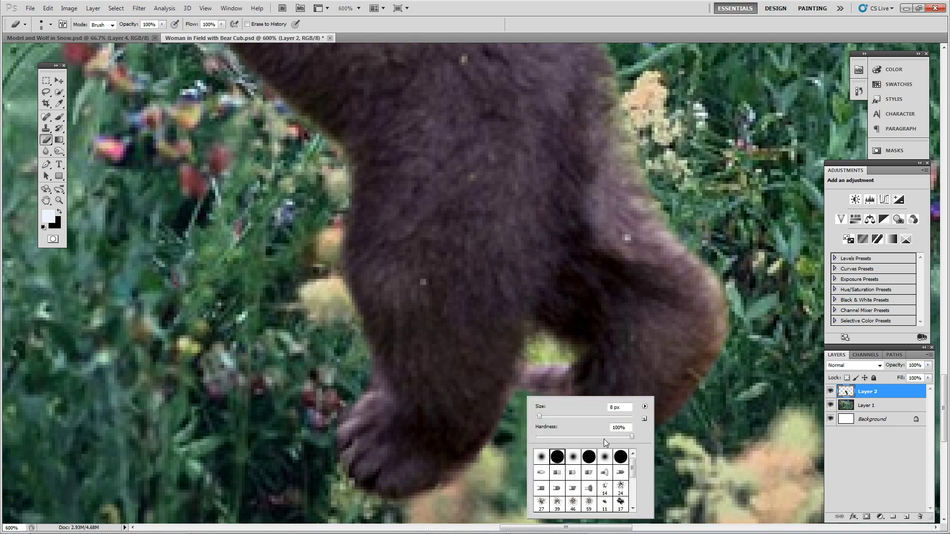
pyautogui.press('Return')
pyautogui.moveTo(514, 381)
pyautogui.mouseDown()
pyautogui.moveTo(535, 335)
pyautogui.moveTo(545, 349)
pyautogui.moveTo(568, 350)
pyautogui.moveTo(563, 391)
pyautogui.moveTo(595, 430)
pyautogui.moveTo(560, 396)
pyautogui.moveTo(544, 362)
pyautogui.mouseUp()
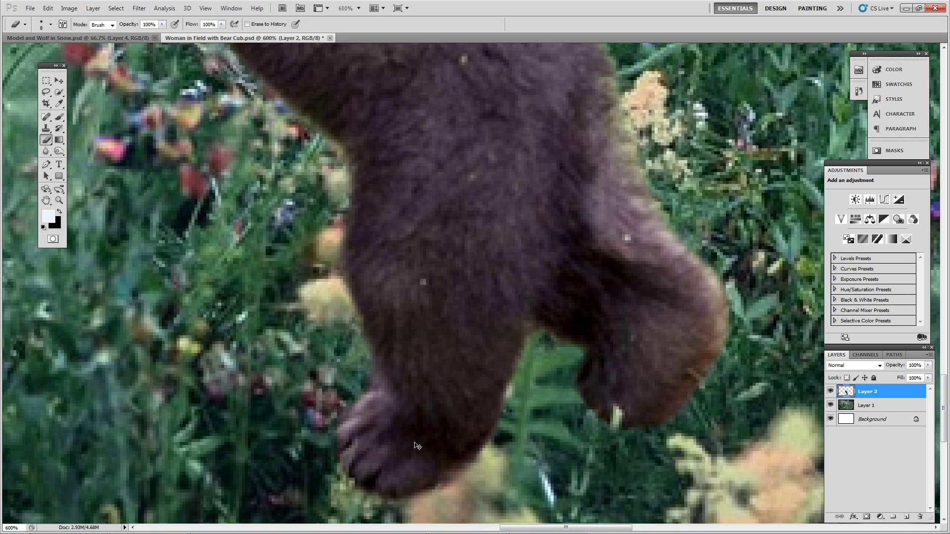
# - Set the eraser to 20 px with 39% hardness for softening the cub's outline
pyautogui.hotkey('ctrl', '-')
pyautogui.hotkey('ctrl', '-')
pyautogui.moveTo(452, 211); pyautogui.dragTo(411, 390)
pyautogui.moveTo(450, 227); pyautogui.dragTo(411, 386)
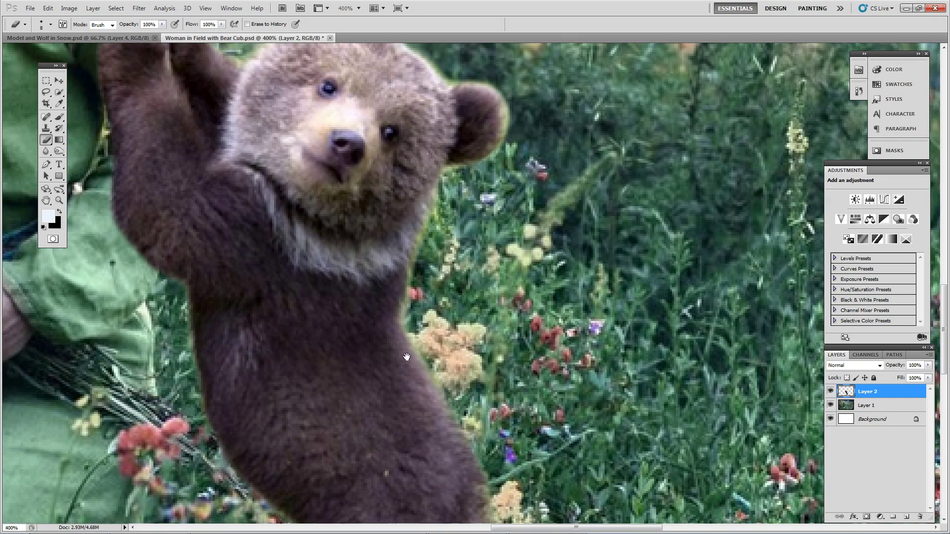
pyautogui.press(']')
pyautogui.press(']')
pyautogui.press(']')
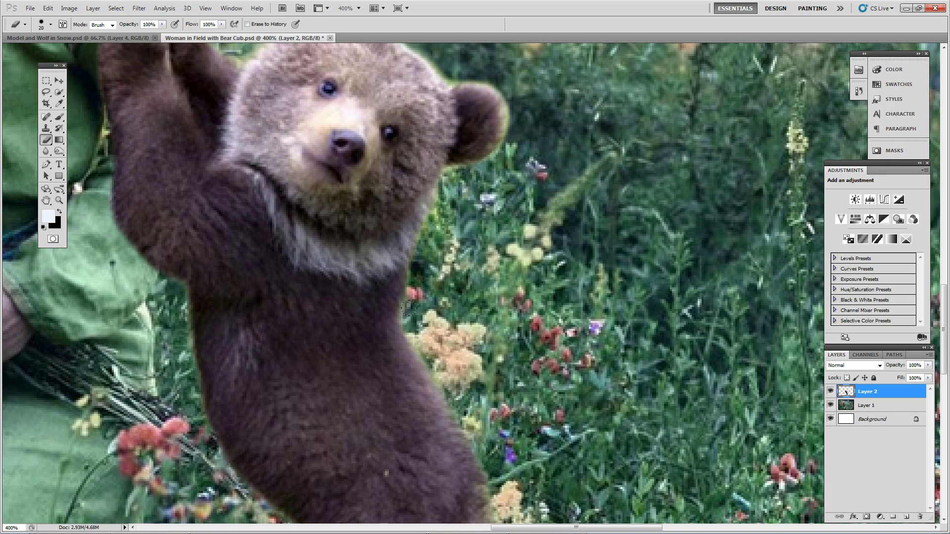
pyautogui.rightClick(438, 319)
pyautogui.moveTo(500, 360); pyautogui.dragTo(486, 360)
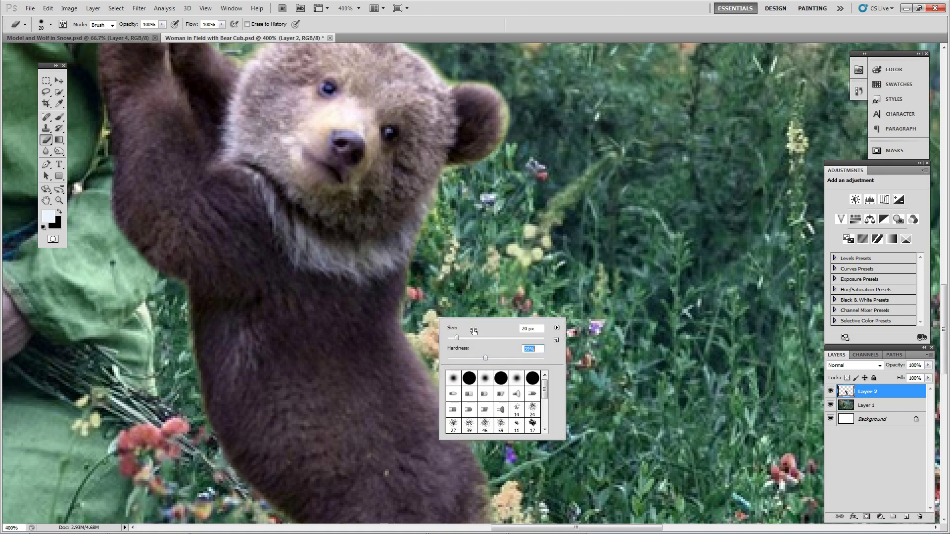
pyautogui.press('Return')
# - Erase the bright yellow-green fringe around both of the cub's ears and beside its head
pyautogui.press('space')
pyautogui.moveTo(447, 209); pyautogui.dragTo(524, 417)
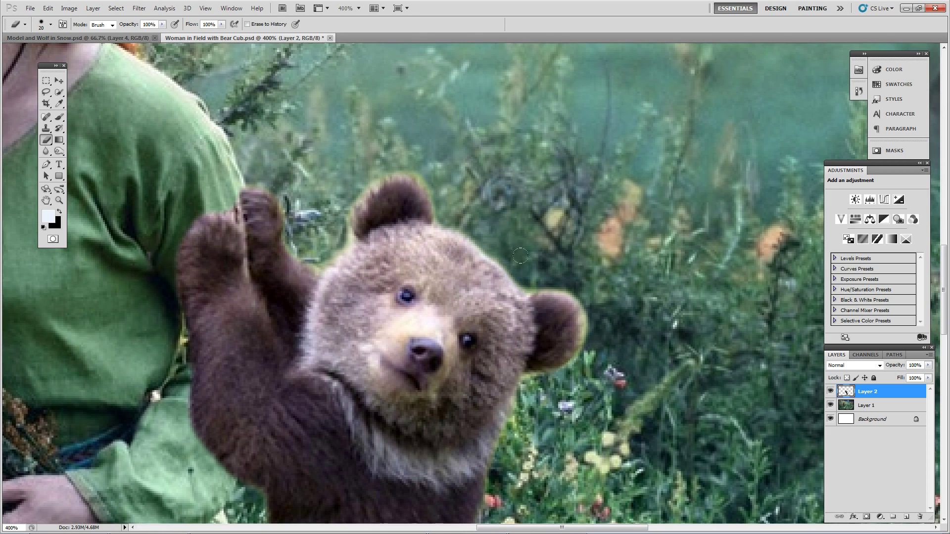
pyautogui.moveTo(596, 315); pyautogui.dragTo(574, 358)
pyautogui.moveTo(528, 390); pyautogui.dragTo(552, 379)
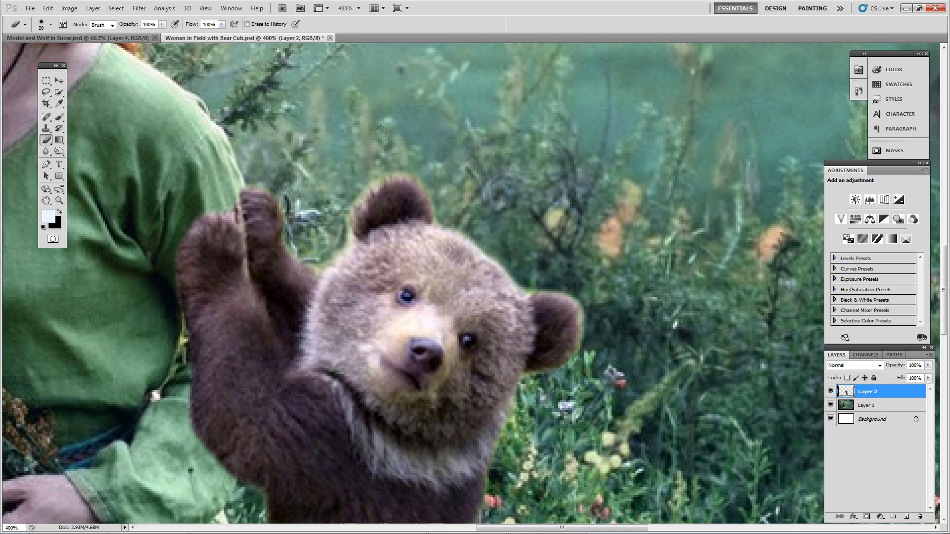
pyautogui.moveTo(381, 173)
pyautogui.mouseDown()
pyautogui.moveTo(358, 191)
pyautogui.moveTo(344, 232)
pyautogui.mouseUp()
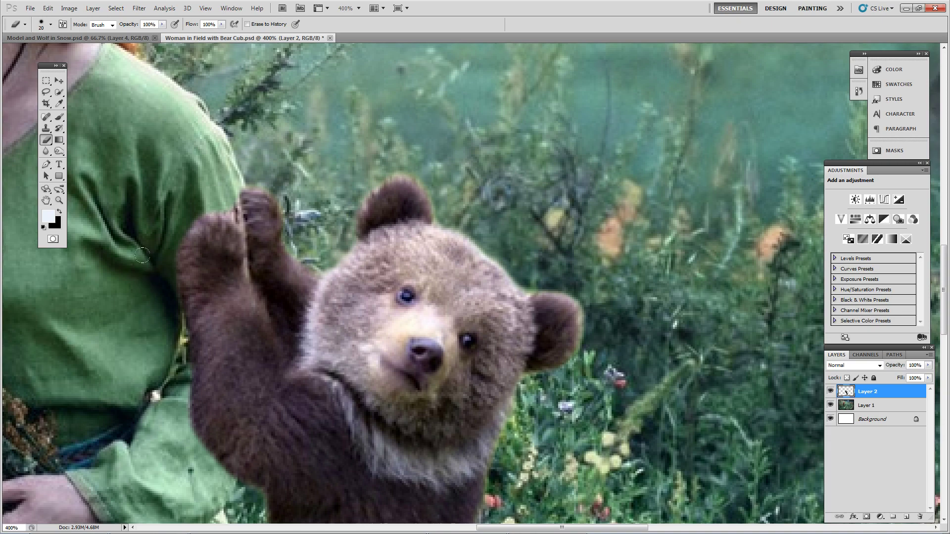
# - Soften the cub's outline on the side facing the woman, from the raised arm past the belly to the front foot
pyautogui.moveTo(159, 381); pyautogui.dragTo(195, 231)
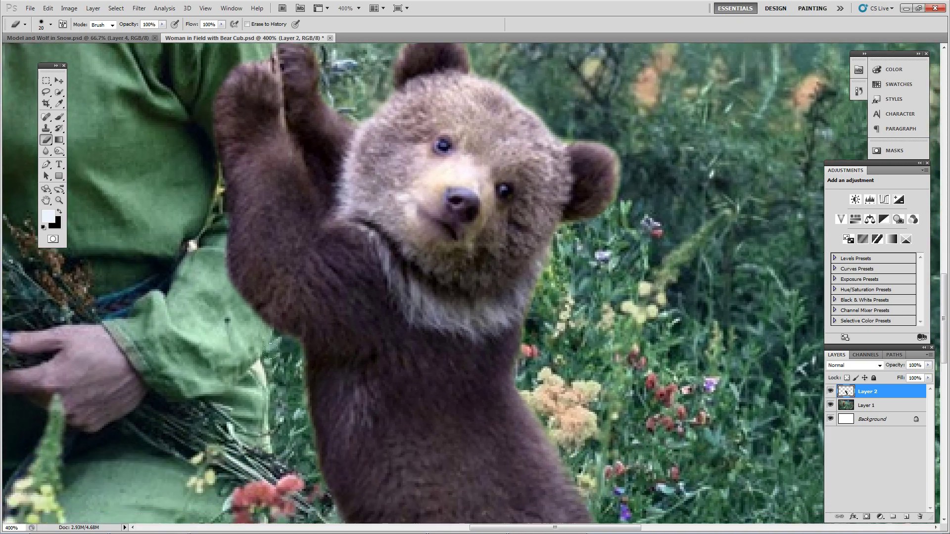
pyautogui.scroll(-5, 274, 391)
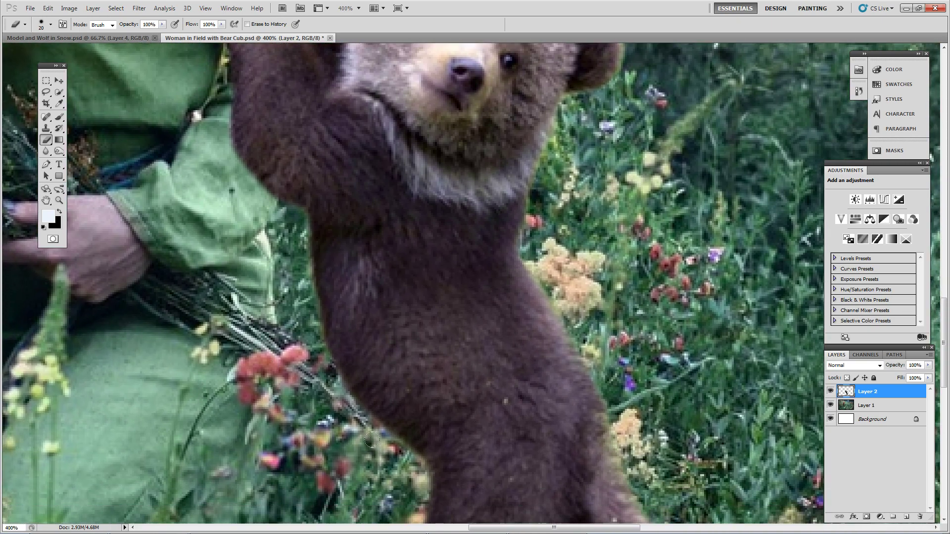
pyautogui.moveTo(372, 440); pyautogui.dragTo(313, 380)
pyautogui.scroll(-8, 276, 229)
pyautogui.moveTo(348, 364)
pyautogui.mouseDown()
pyautogui.moveTo(331, 327)
pyautogui.moveTo(333, 284)
pyautogui.mouseUp()
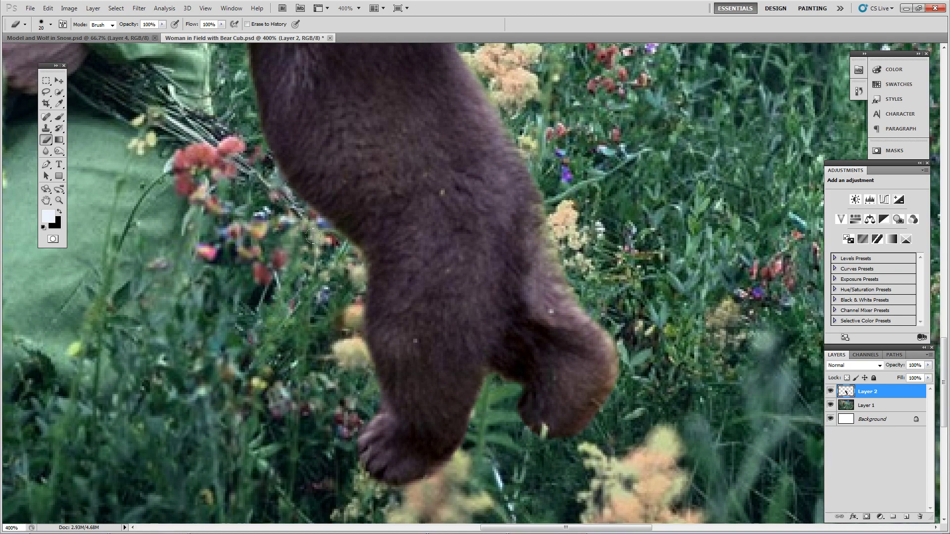
pyautogui.scroll(-3, 329, 297)
pyautogui.moveTo(336, 398)
pyautogui.mouseDown()
pyautogui.moveTo(418, 401)
pyautogui.moveTo(448, 379)
pyautogui.mouseUp()
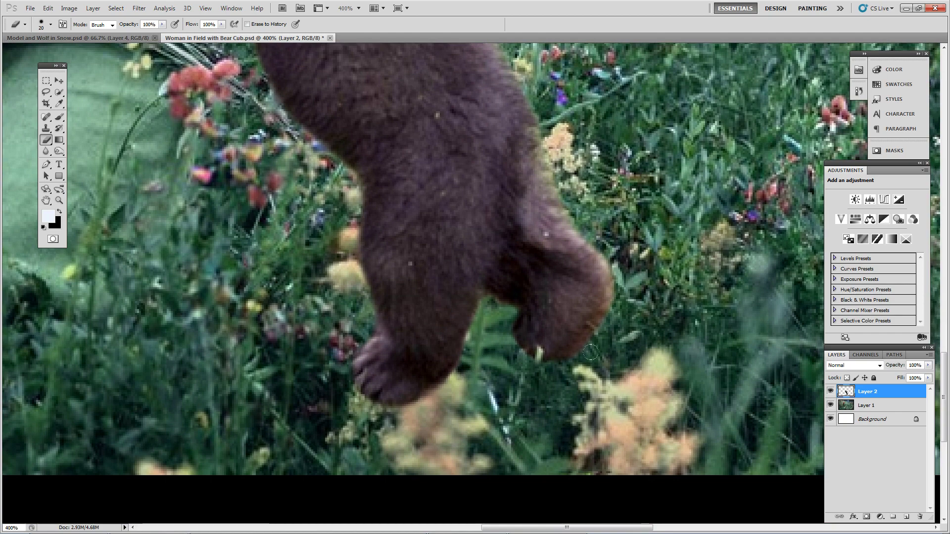
# - Erase the light fringe along the cub's rear hind leg, back and neck, up to the outer ear
pyautogui.moveTo(590, 353)
pyautogui.mouseDown()
pyautogui.moveTo(612, 313)
pyautogui.moveTo(620, 254)
pyautogui.moveTo(604, 230)
pyautogui.mouseUp()
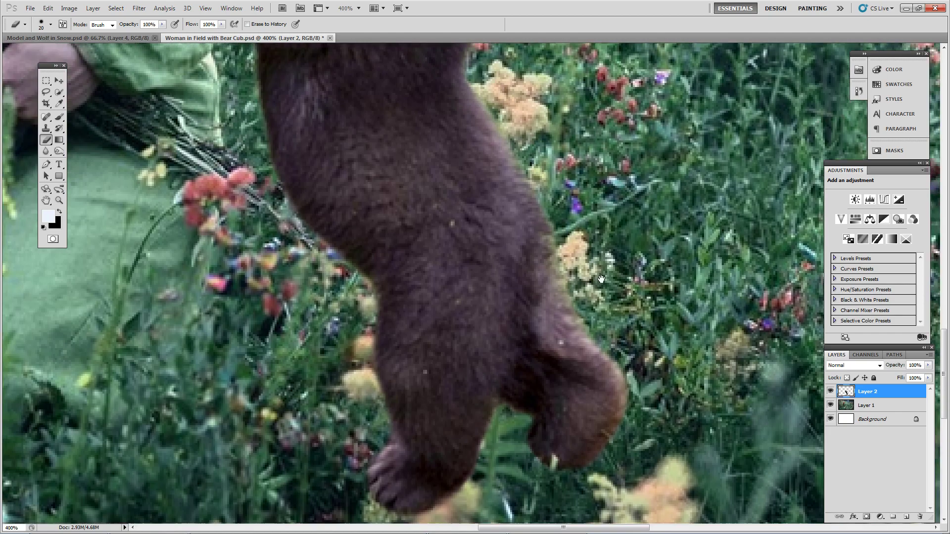
pyautogui.scroll(8, 582, 198)
pyautogui.moveTo(538, 241); pyautogui.dragTo(495, 159)
pyautogui.moveTo(508, 119); pyautogui.dragTo(501, 284)
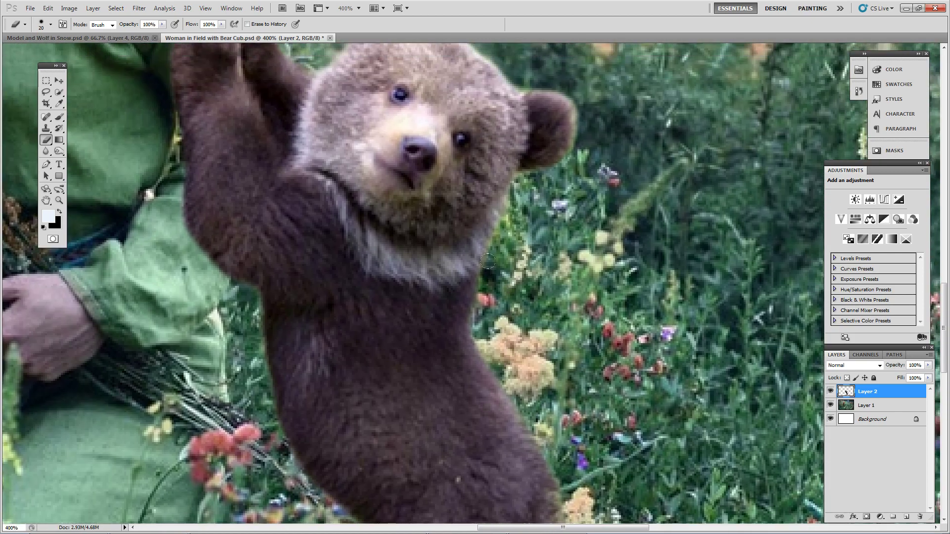
pyautogui.moveTo(577, 208); pyautogui.dragTo(554, 333)
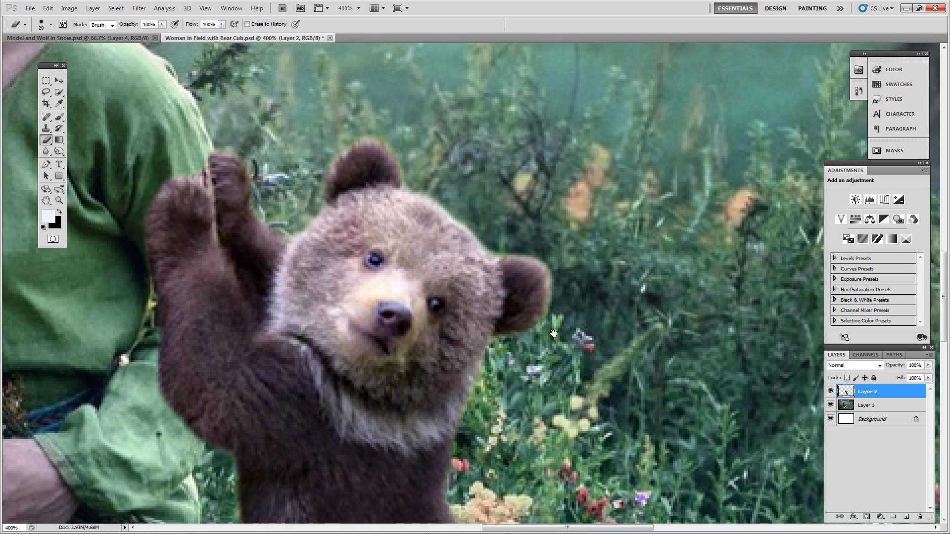
pyautogui.moveTo(555, 301)
pyautogui.mouseDown()
pyautogui.moveTo(549, 251)
pyautogui.moveTo(519, 247)
pyautogui.mouseUp()
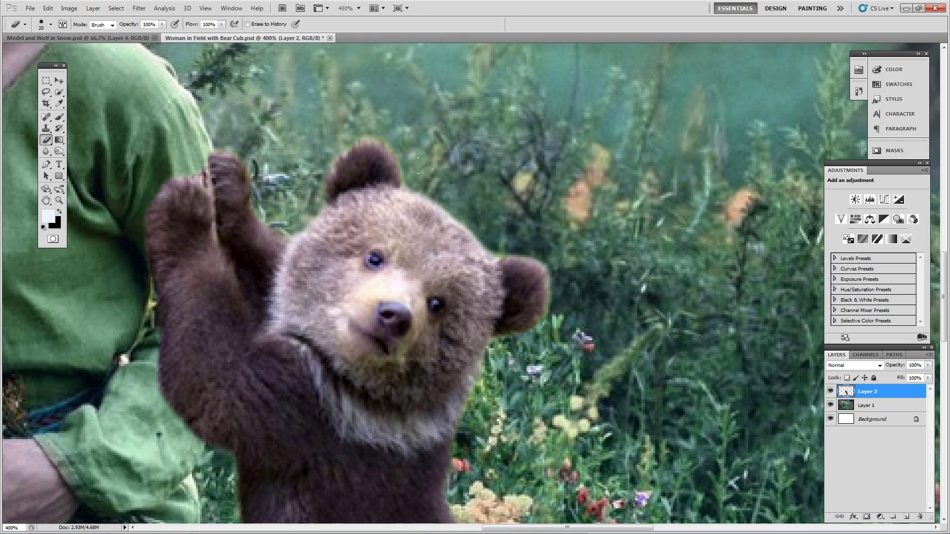
# - Rotate the cub slightly clockwise so its hind feet swing toward the woman, keeping its paws at her arm
pyautogui.doubleClick(46, 200)
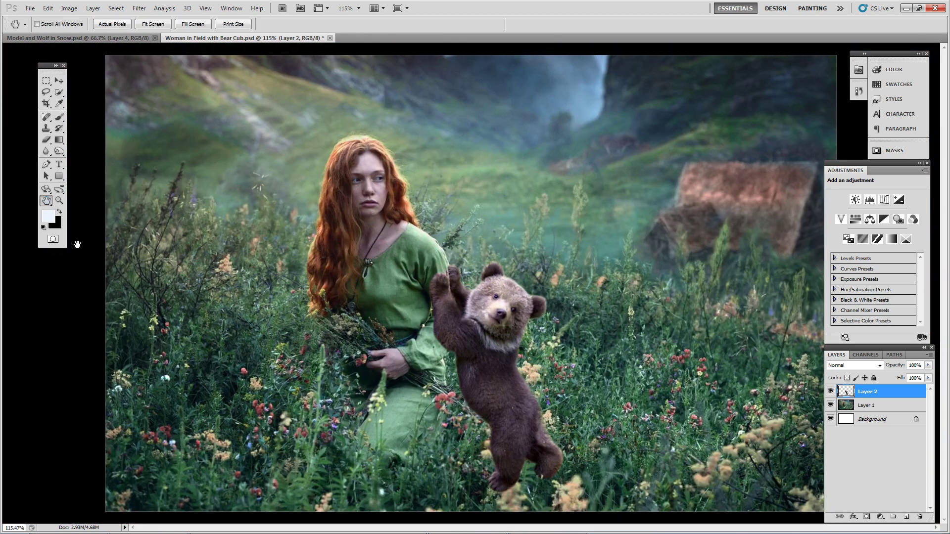
pyautogui.hotkey('ctrl', 'alt', '0')
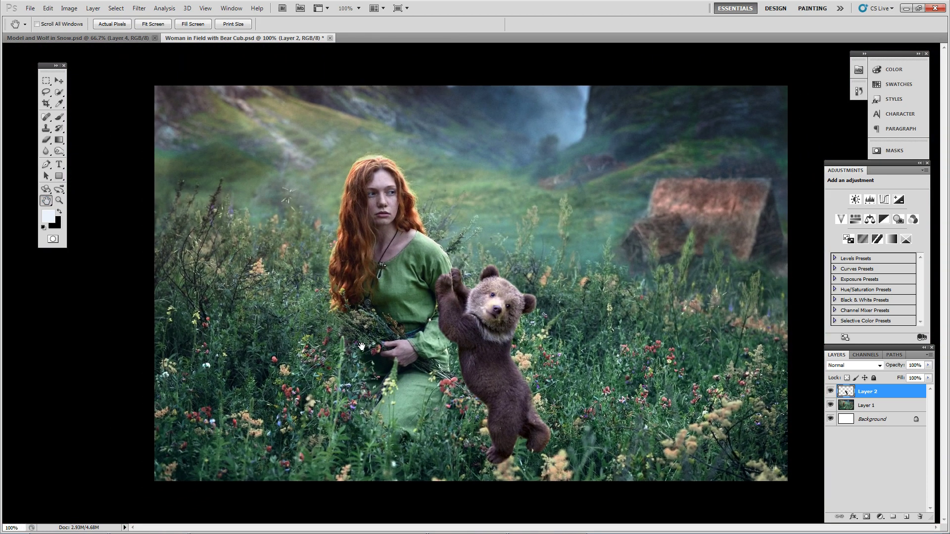
pyautogui.press('z')
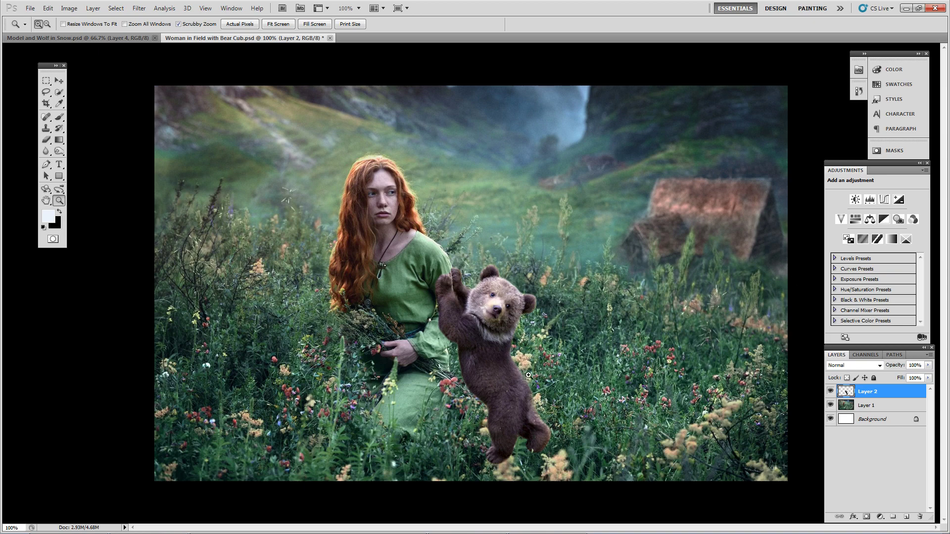
pyautogui.press('v')
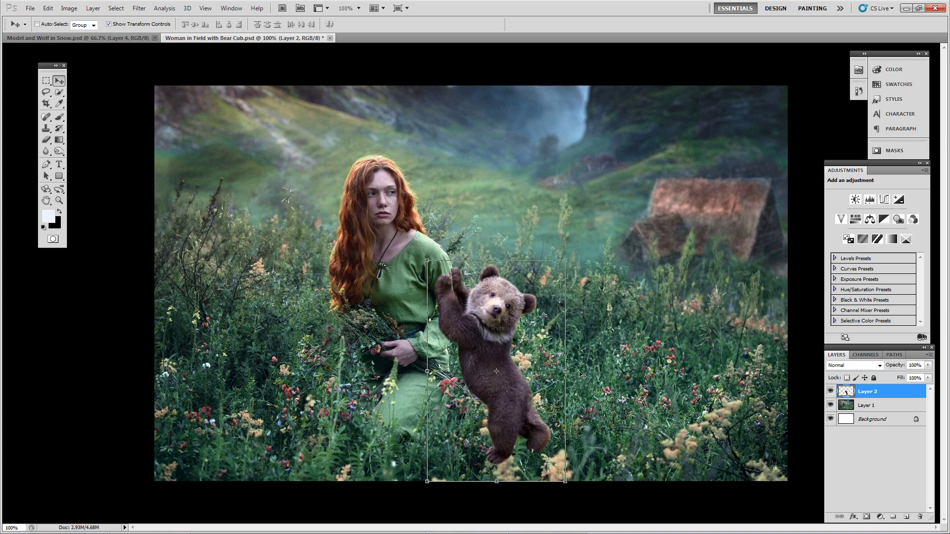
pyautogui.moveTo(574, 373); pyautogui.dragTo(518, 387)
pyautogui.press('Return')
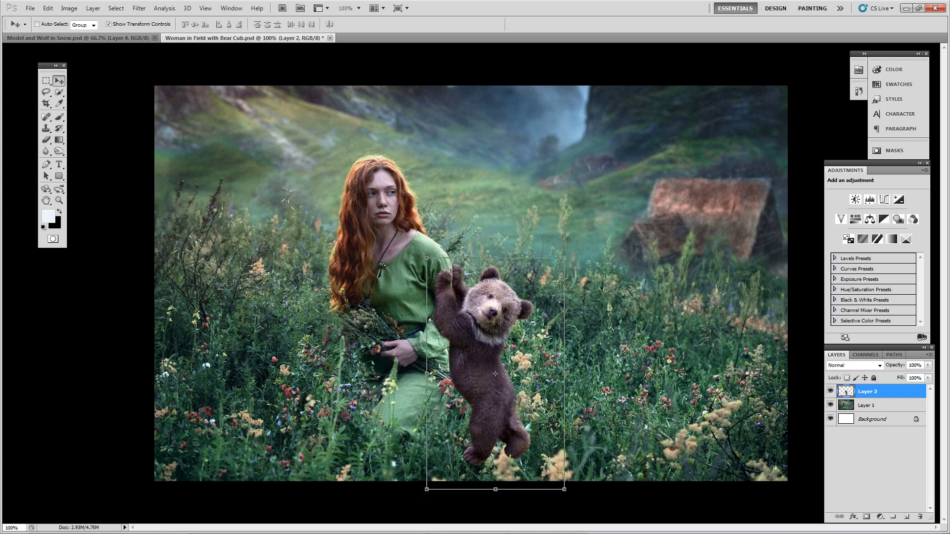
# - Duplicate the cub layer and place the copy beneath the unlocked background layer, keeping the original cub layer active
pyautogui.press('z')
pyautogui.click(496, 423)
pyautogui.moveTo(594, 457); pyautogui.dragTo(525, 329)
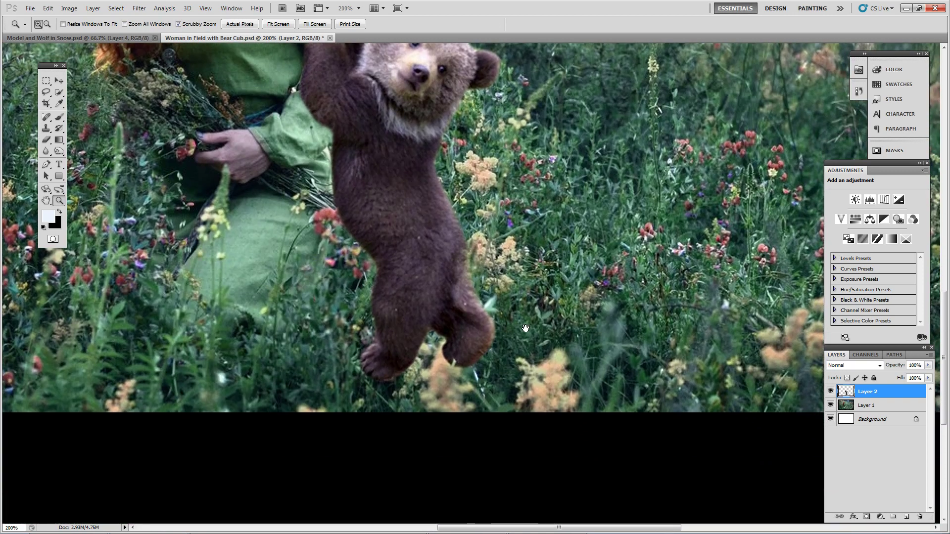
pyautogui.press('e')
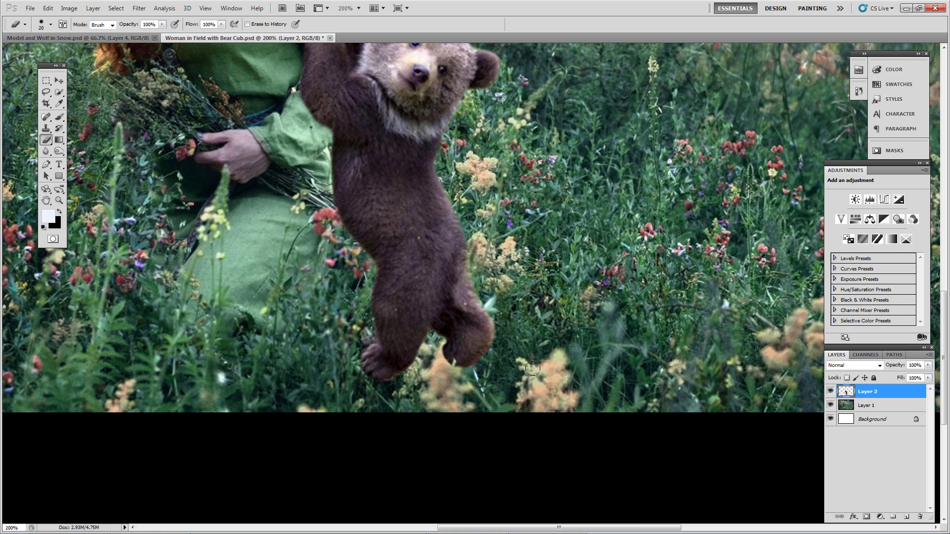
pyautogui.hotkey('ctrl', 'j')
pyautogui.keyDown('alt'); pyautogui.doubleClick(876, 433); pyautogui.keyUp('alt')
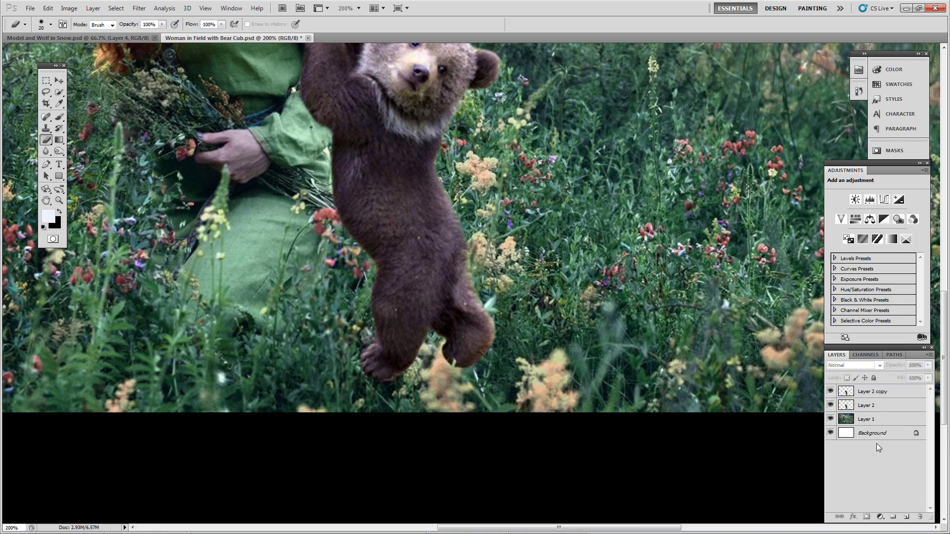
pyautogui.moveTo(869, 391); pyautogui.dragTo(868, 440)
pyautogui.click(868, 391)
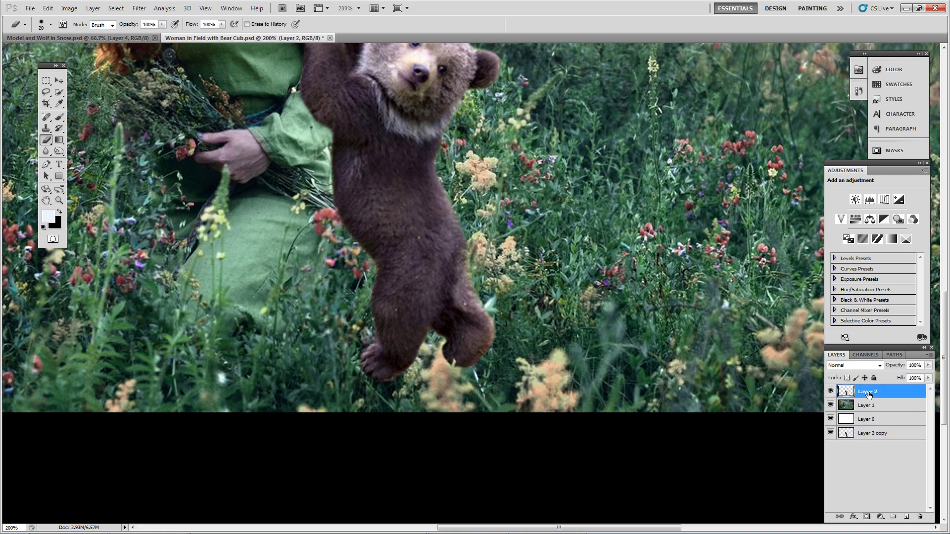
# - Try fading the cub's hind legs into the grass with a 50 px eraser at 42% opacity
pyautogui.press(']')
pyautogui.press(']')
pyautogui.press(']')
pyautogui.press(']')
pyautogui.press(']')
pyautogui.click(163, 25)
pyautogui.moveTo(147, 31); pyautogui.dragTo(133, 31)
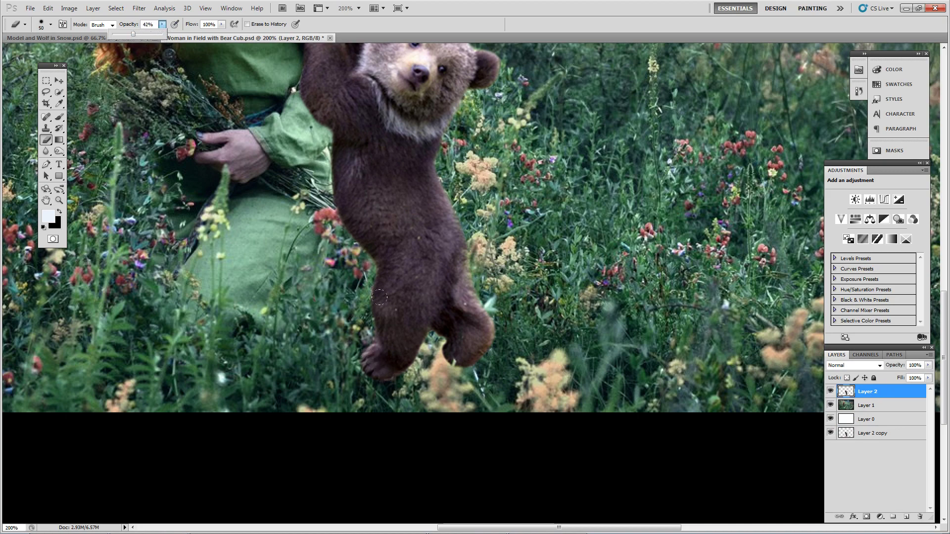
pyautogui.hotkey('ctrl', 'z')
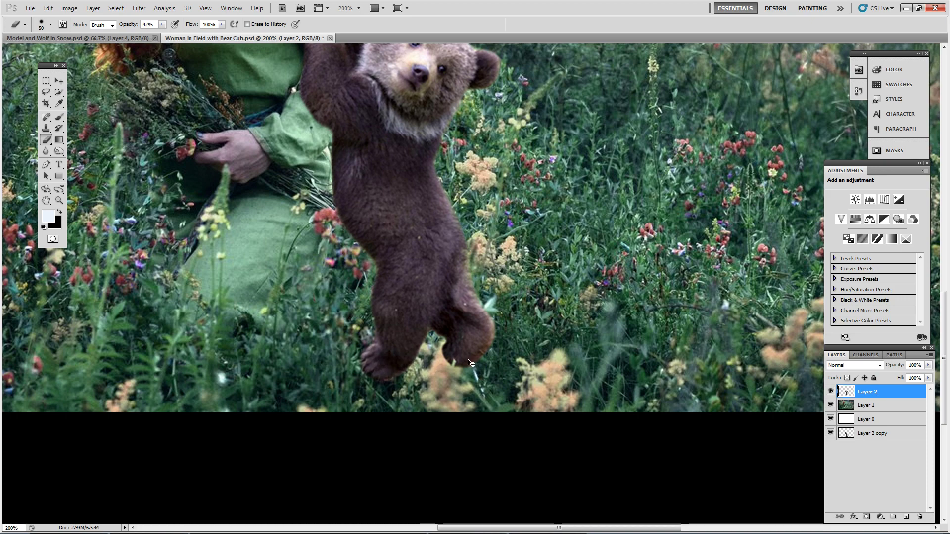
# - Set the eraser to 101 px and 78% opacity, and test a fade over the cub's hind feet
pyautogui.hotkey('ctrl', '-')
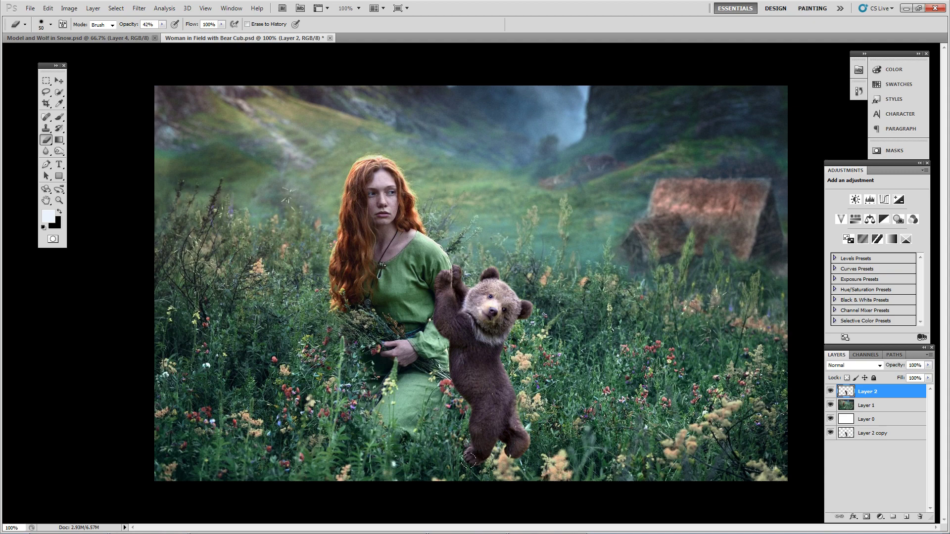
pyautogui.moveTo(163, 24); pyautogui.dragTo(182, 40)
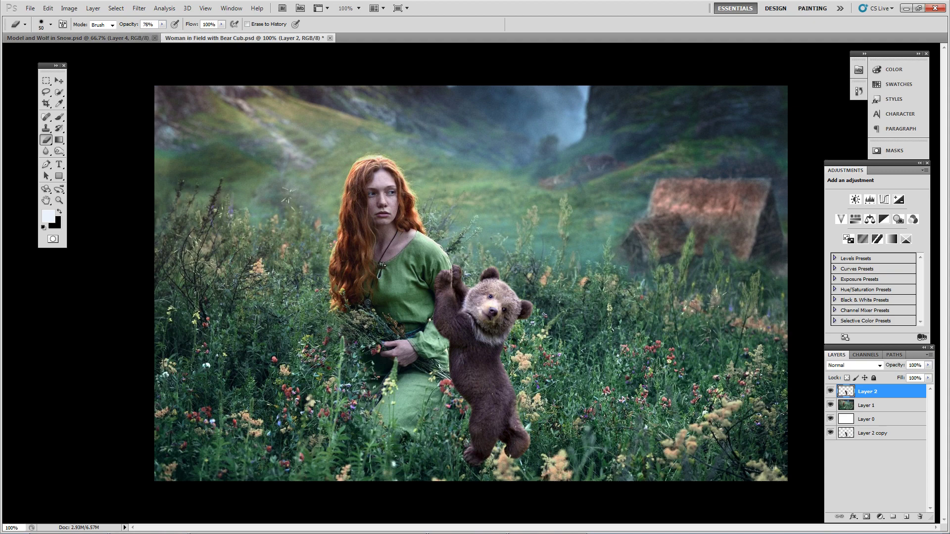
pyautogui.rightClick(512, 459)
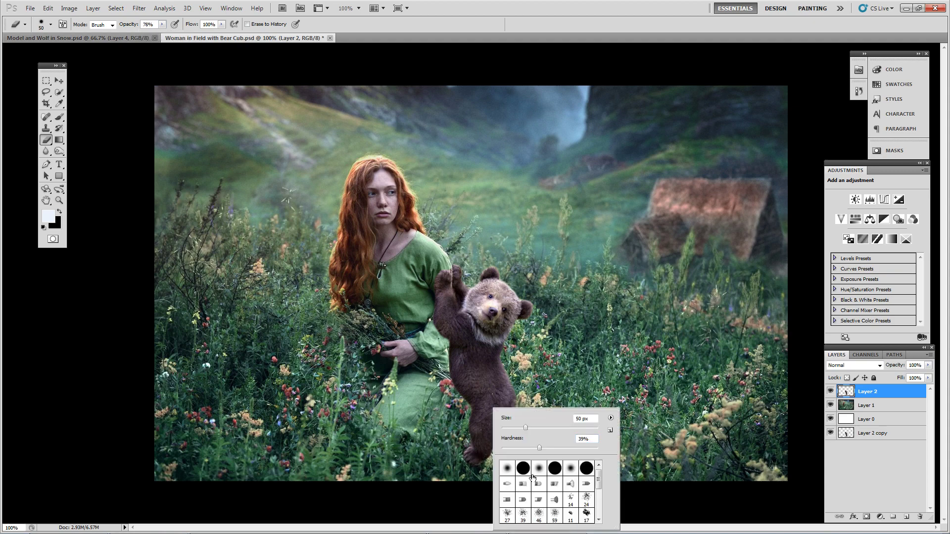
pyautogui.click(550, 429)
pyautogui.click(441, 467)
pyautogui.moveTo(447, 468); pyautogui.dragTo(466, 472)
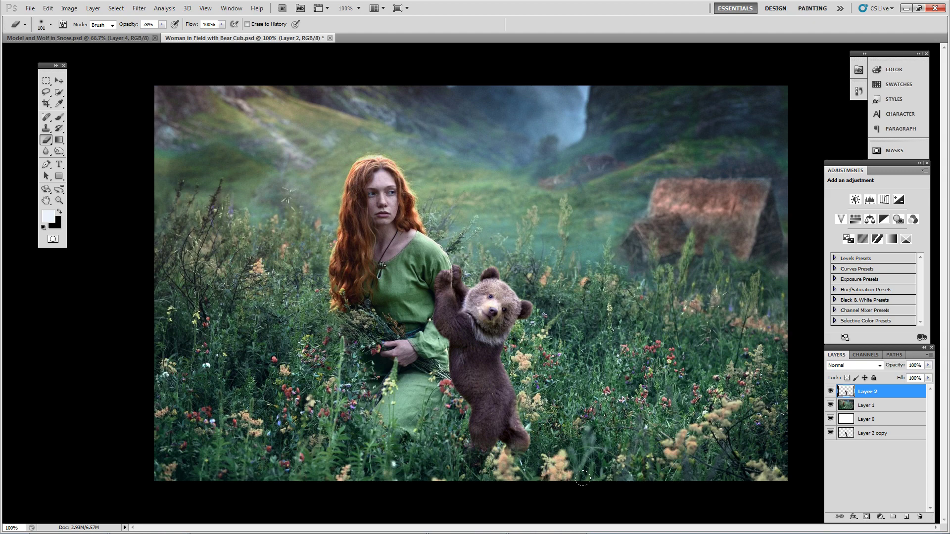
pyautogui.hotkey('ctrl', 'z')
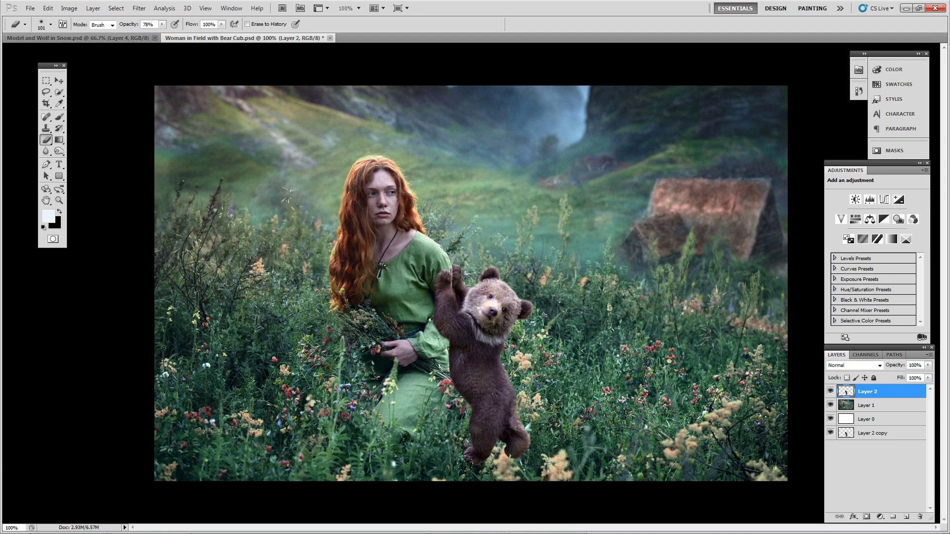
# - Fade the cub's hind feet into the grass with the eraser at 150 px, refining around the flowers at 50 px
pyautogui.press(']')
pyautogui.press(']')
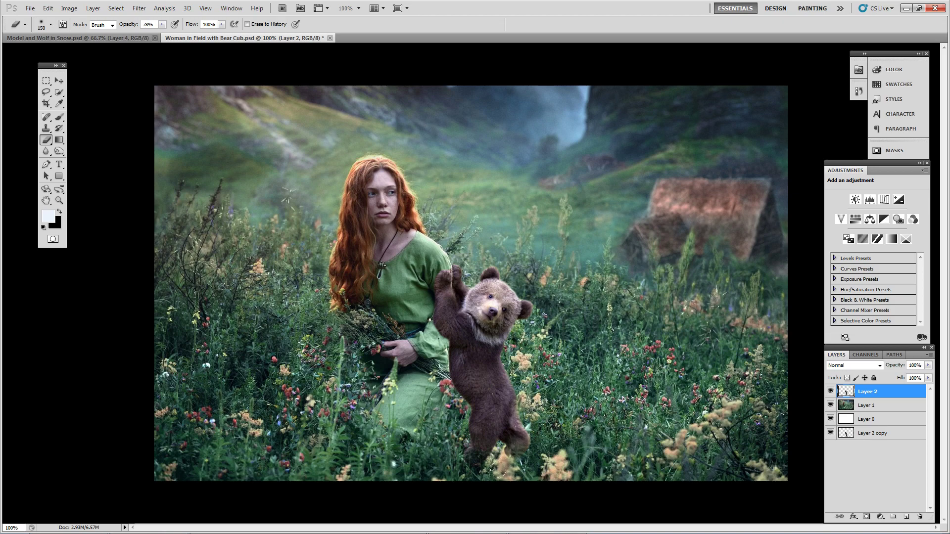
pyautogui.keyDown('alt'); pyautogui.scroll(2, 499, 469); pyautogui.keyUp('alt')
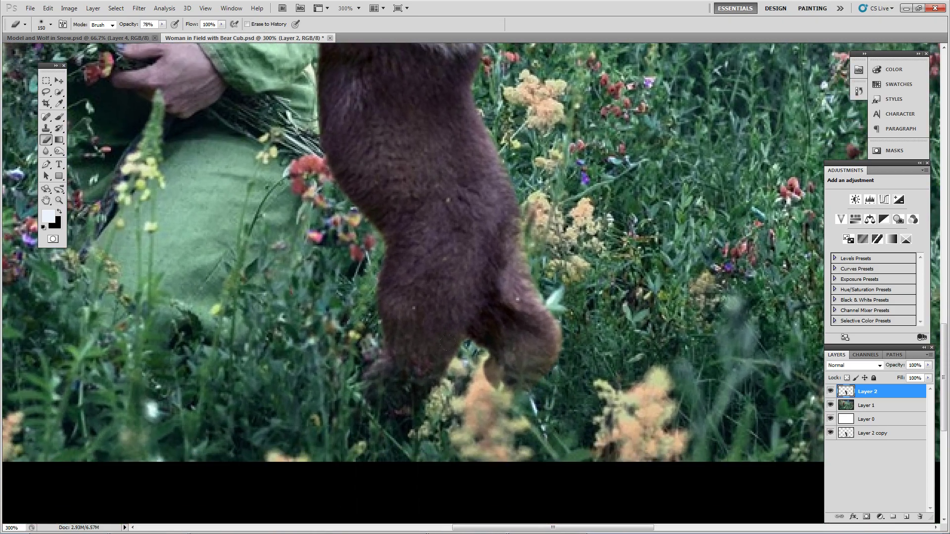
pyautogui.press('[')
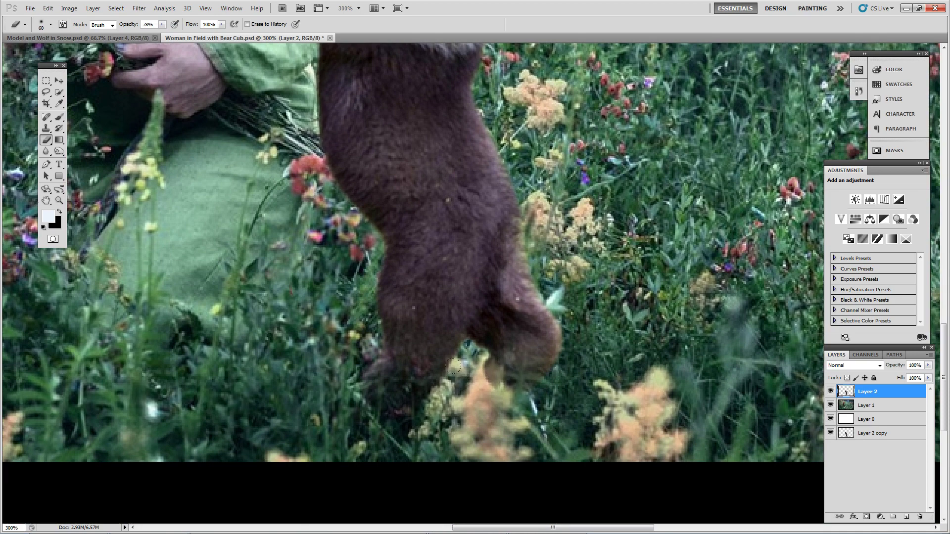
pyautogui.press('[')
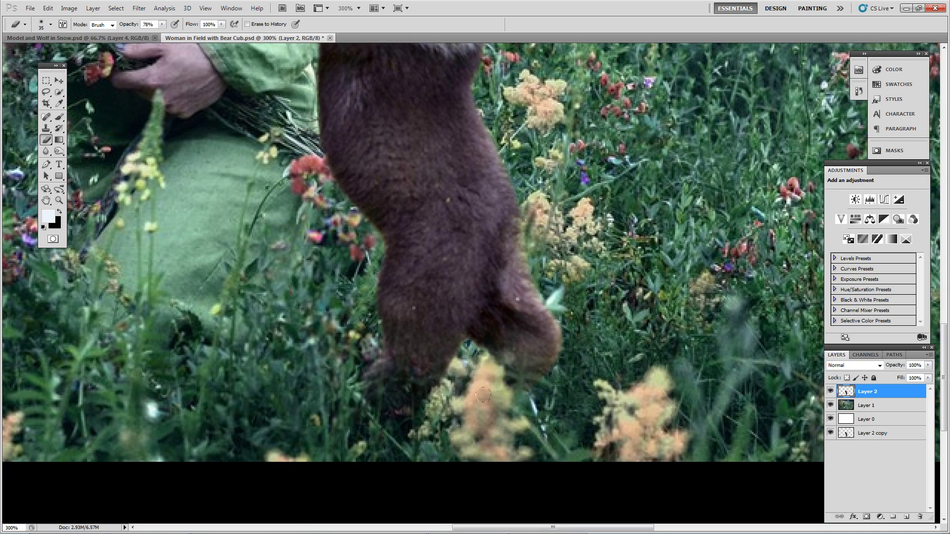
pyautogui.press(']')
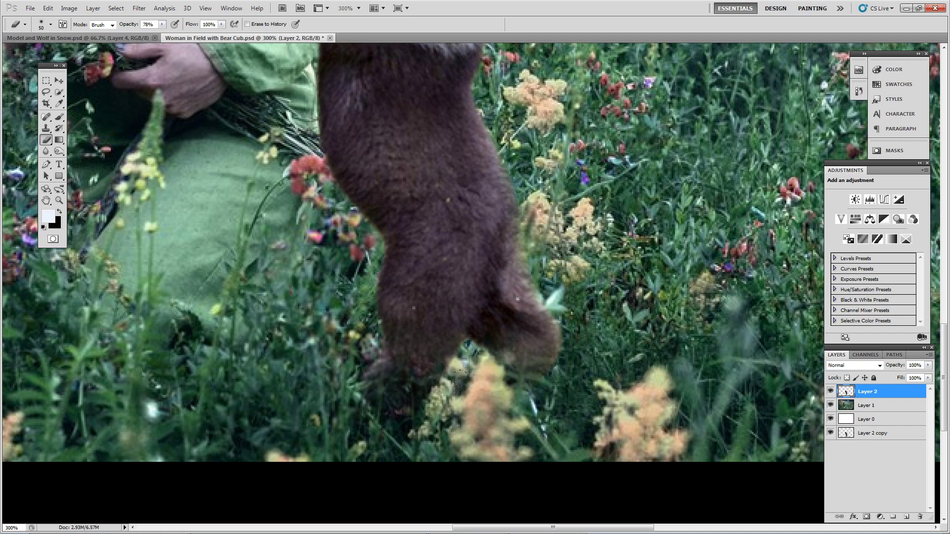
pyautogui.moveTo(484, 349); pyautogui.dragTo(500, 347)
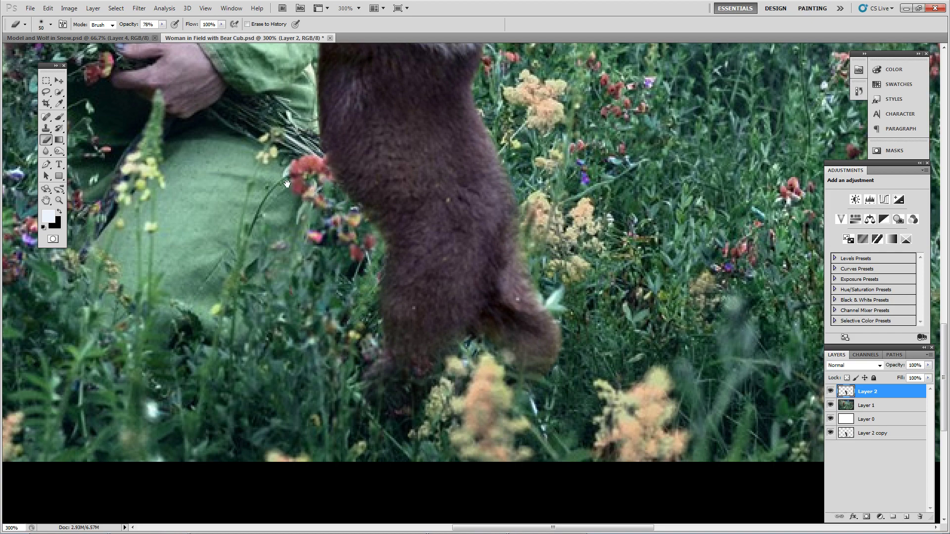
# - Examine the cub's edges and blended feet up close and within the whole composition
pyautogui.moveTo(287, 184); pyautogui.dragTo(296, 415)
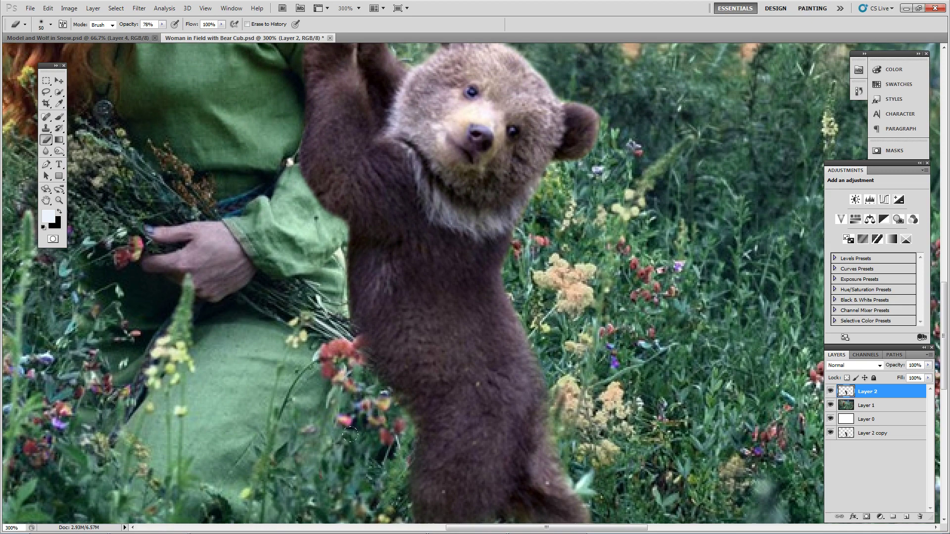
pyautogui.scroll(-5, 349, 434)
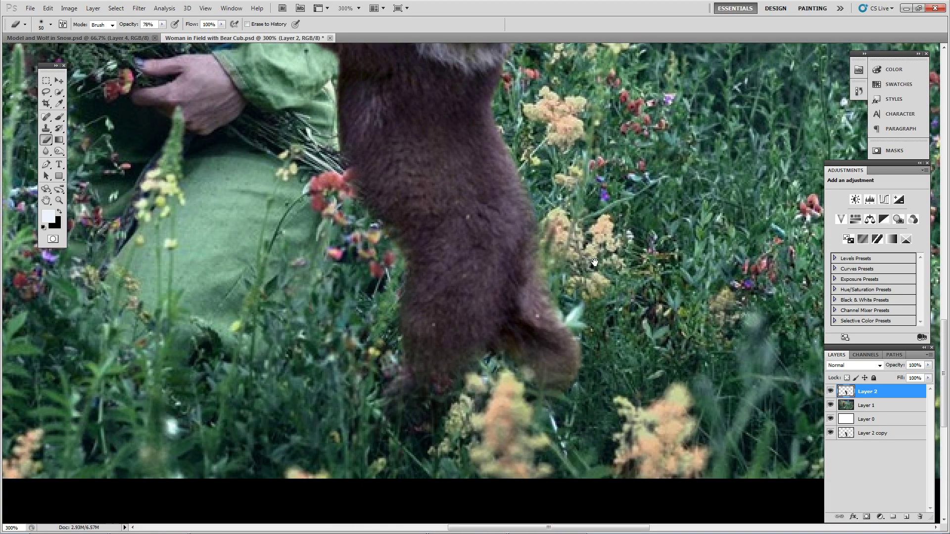
pyautogui.scroll(3, 556, 300)
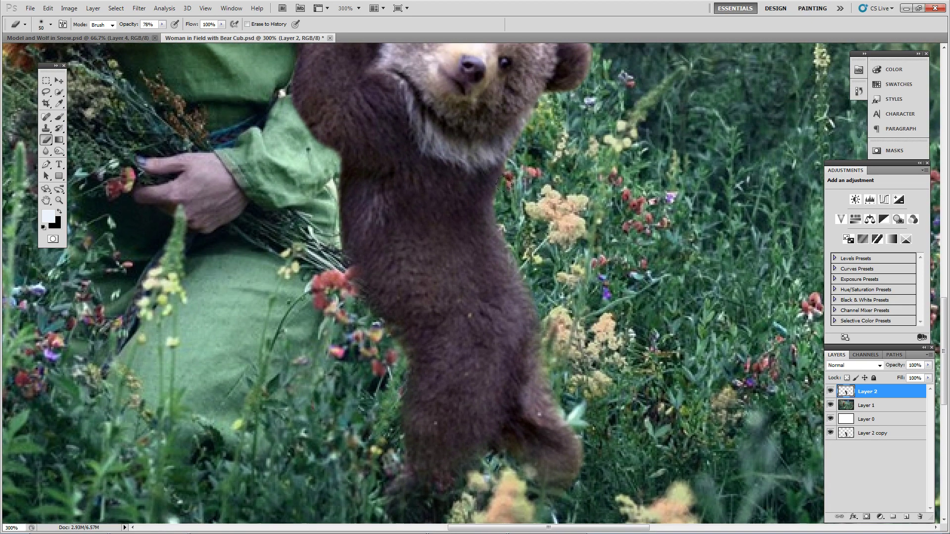
pyautogui.scroll(4, 520, 134)
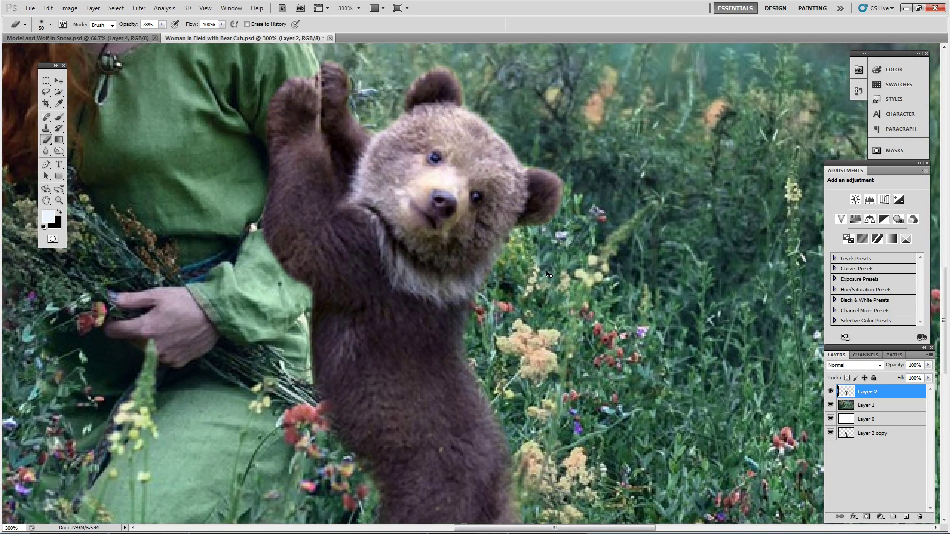
pyautogui.hotkey('ctrl', '-')
pyautogui.hotkey('ctrl', '-')
pyautogui.hotkey('ctrl', '-')
pyautogui.hotkey('ctrl', '-')
pyautogui.hotkey('ctrl', '+')
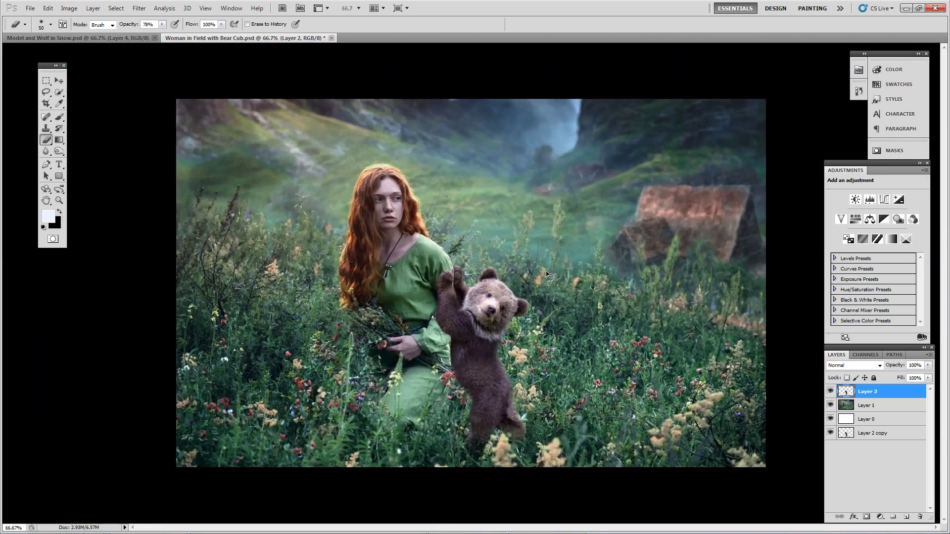
pyautogui.hotkey('ctrl', '+')
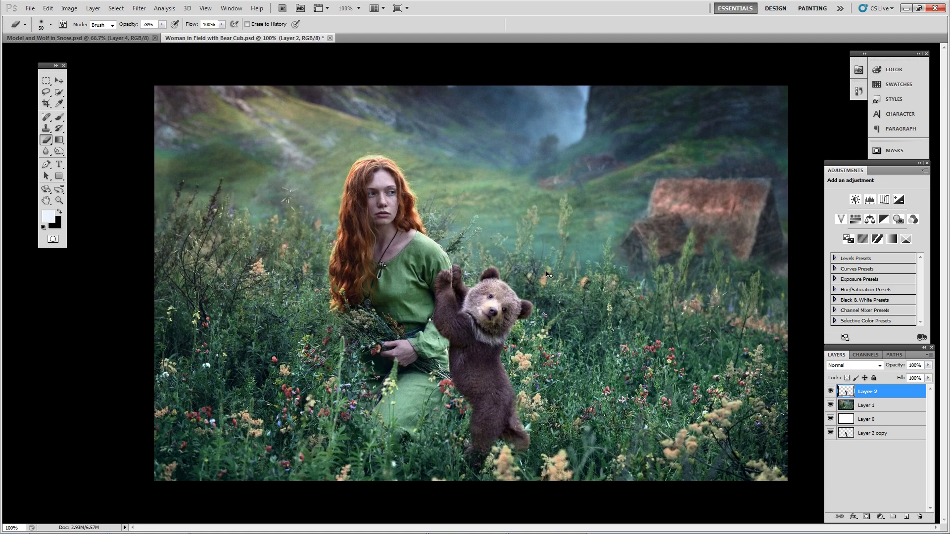
pyautogui.hotkey('ctrl', '-')
pyautogui.hotkey('ctrl', '+')
# - Duplicate the cub layer, move the original beneath Layer 0 as a backup, and make the top copy active
pyautogui.press('v')
pyautogui.click(109, 24)
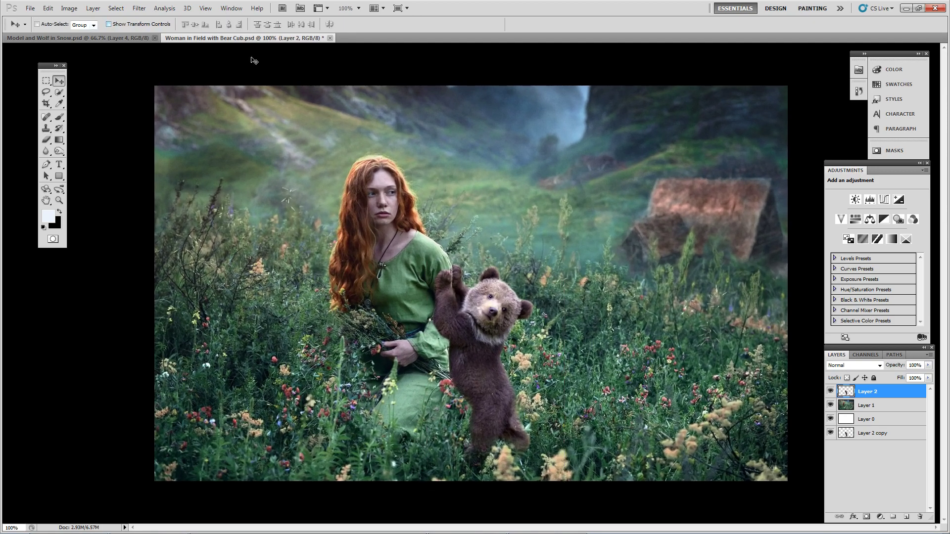
pyautogui.hotkey('ctrl', 'j')
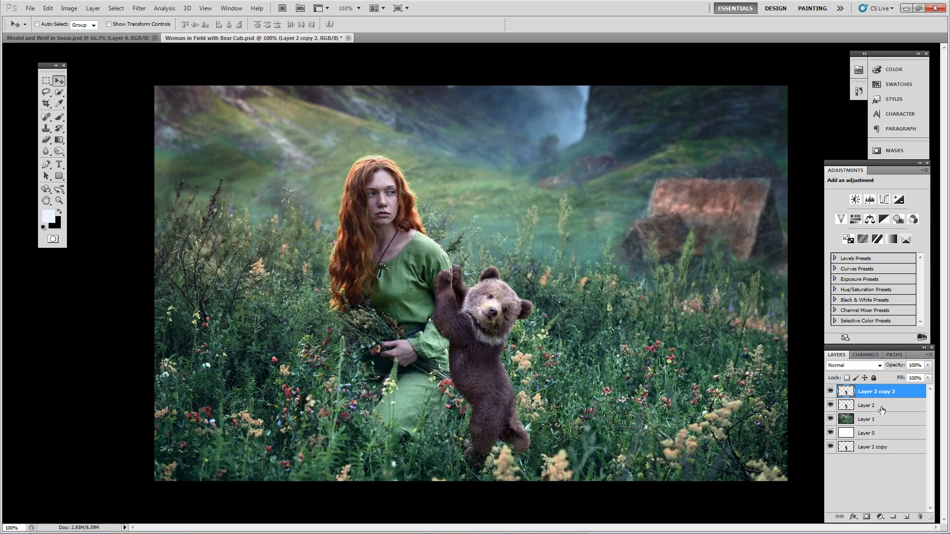
pyautogui.click(883, 409)
pyautogui.moveTo(880, 457); pyautogui.dragTo(882, 442)
pyautogui.click(879, 396)
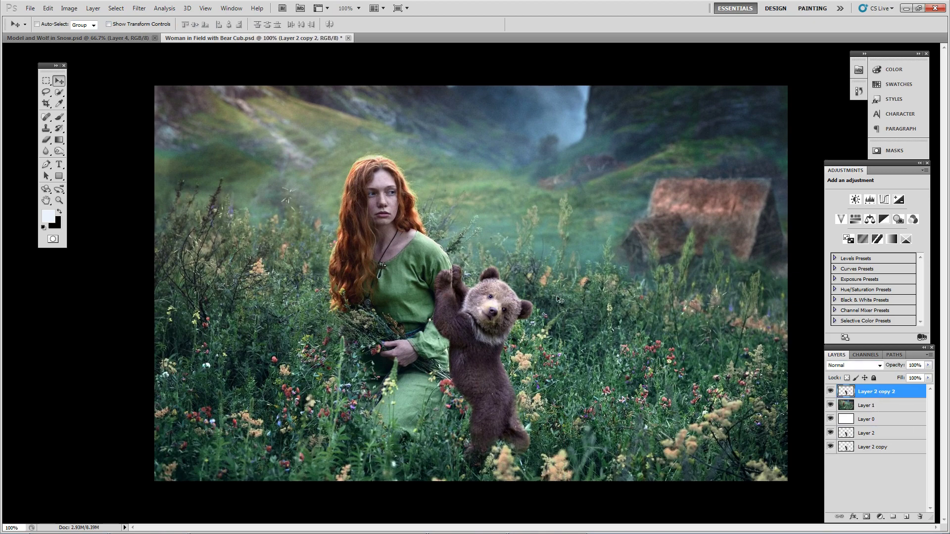
# - Apply a Brightness/Contrast adjustment to the top cub layer with brightness 9 and adjusted contrast
pyautogui.click(69, 7)
pyautogui.moveTo(104, 38)
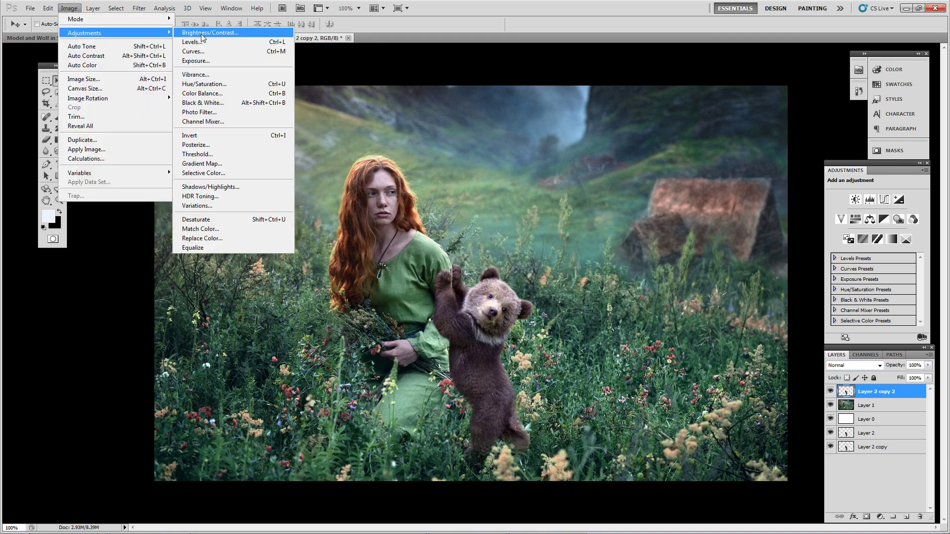
pyautogui.click(205, 33)
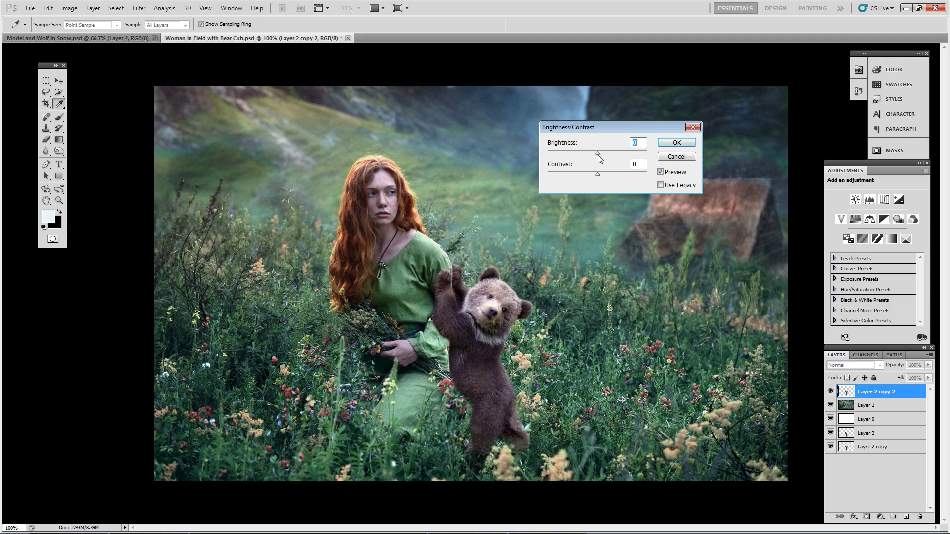
pyautogui.moveTo(598, 155); pyautogui.dragTo(646, 143)
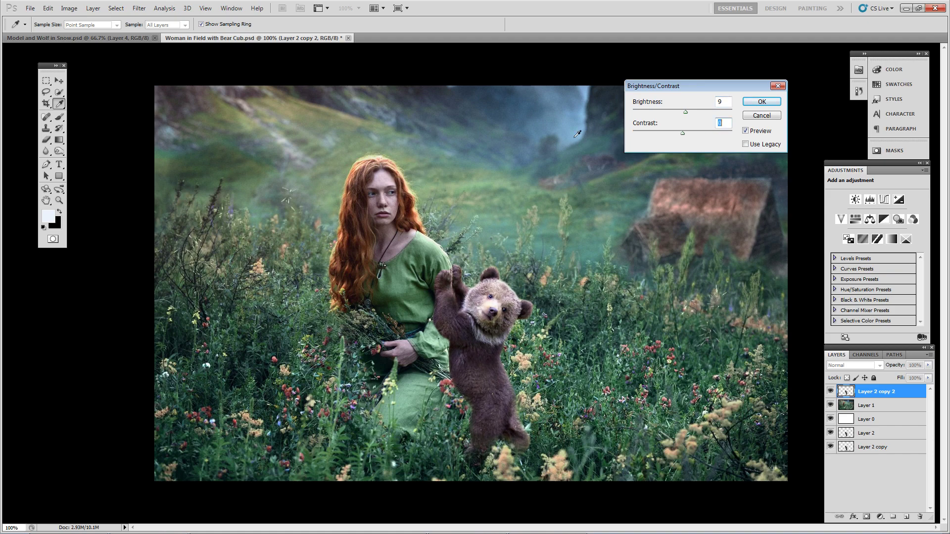
pyautogui.moveTo(634, 135); pyautogui.dragTo(666, 139)
pyautogui.click(762, 101)
pyautogui.press('v')
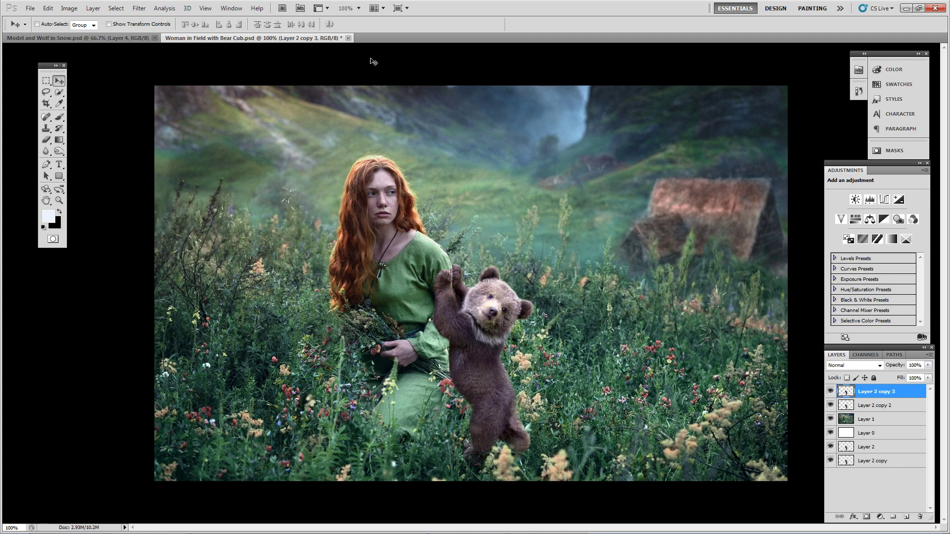
# - Reduce the top cub layer's vibrance to mute its fur colour
pyautogui.click(69, 9)
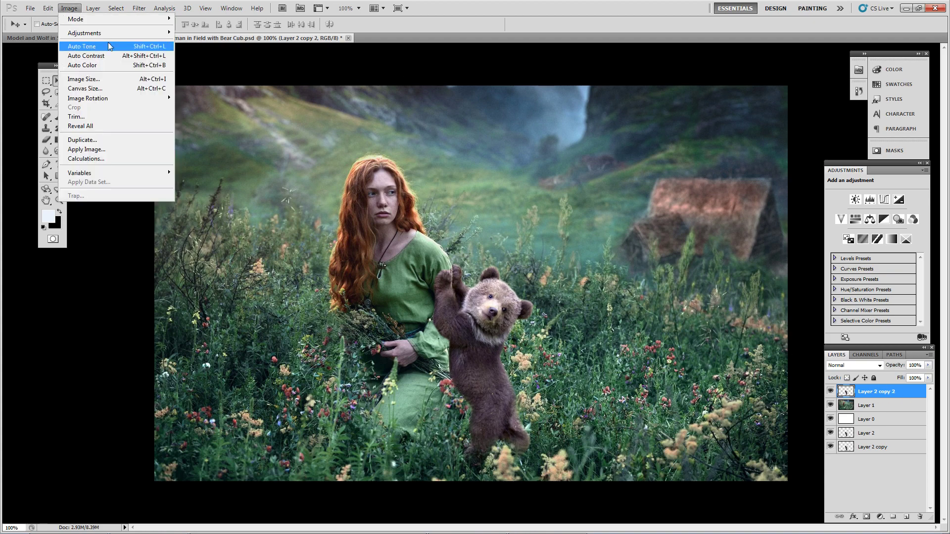
pyautogui.moveTo(121, 32)
pyautogui.click(224, 75)
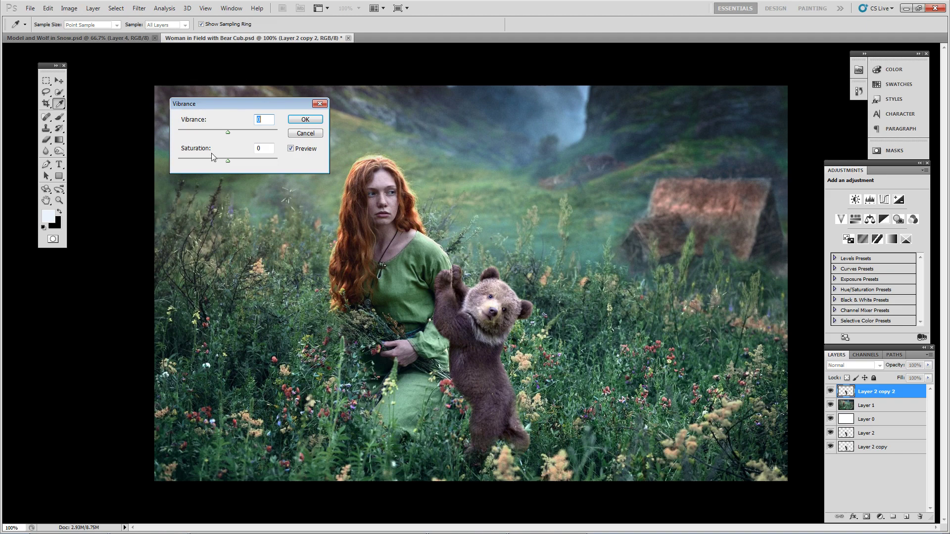
pyautogui.moveTo(226, 133)
pyautogui.mouseDown()
pyautogui.moveTo(199, 137)
pyautogui.moveTo(229, 135)
pyautogui.moveTo(208, 136)
pyautogui.mouseUp()
pyautogui.click(304, 120)
pyautogui.press('v')
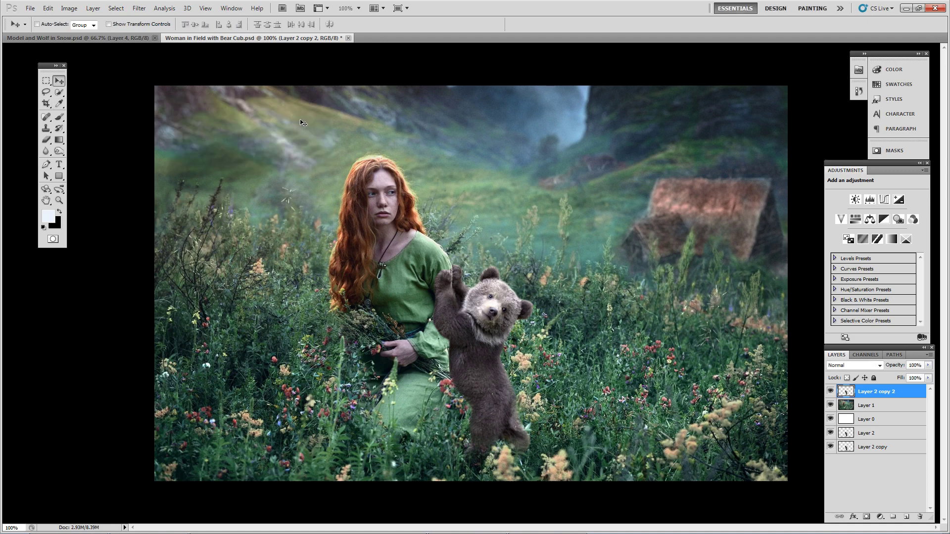
# - Apply another Vibrance adjustment to the cub, lowering its vibrance and raising its saturation slightly
pyautogui.click(69, 9)
pyautogui.moveTo(84, 33)
pyautogui.click(196, 74)
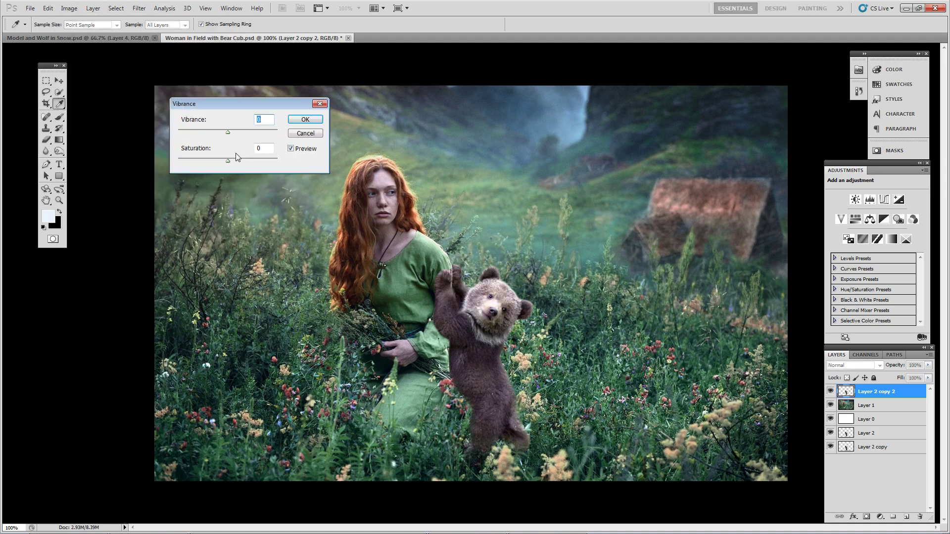
pyautogui.moveTo(227, 135); pyautogui.dragTo(211, 134)
pyautogui.moveTo(227, 161)
pyautogui.mouseDown()
pyautogui.moveTo(236, 162)
pyautogui.moveTo(217, 162)
pyautogui.moveTo(234, 162)
pyautogui.mouseUp()
pyautogui.click(234, 159)
pyautogui.click(305, 119)
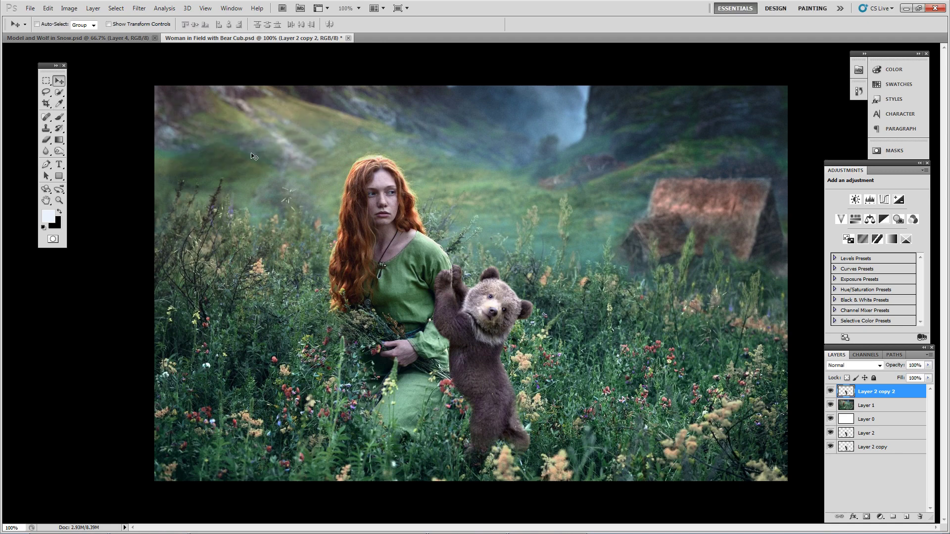
# - Create a new layer named ' between the cub and the flower field photo
pyautogui.press('z')
pyautogui.click(472, 342)
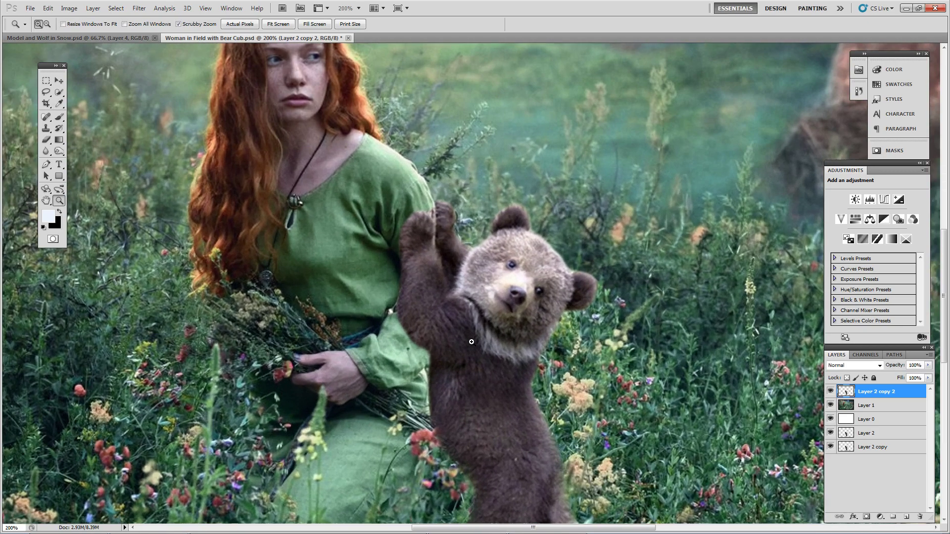
pyautogui.click(439, 332)
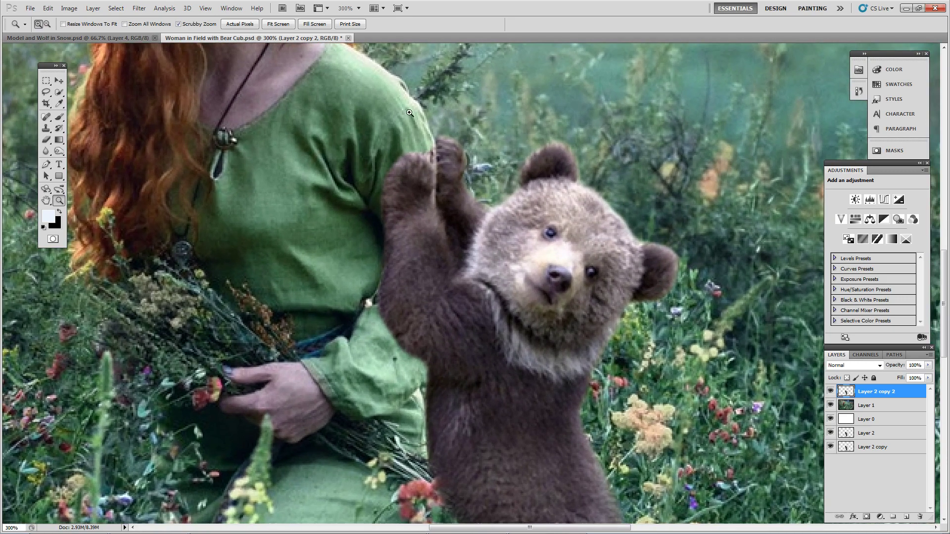
pyautogui.press('v')
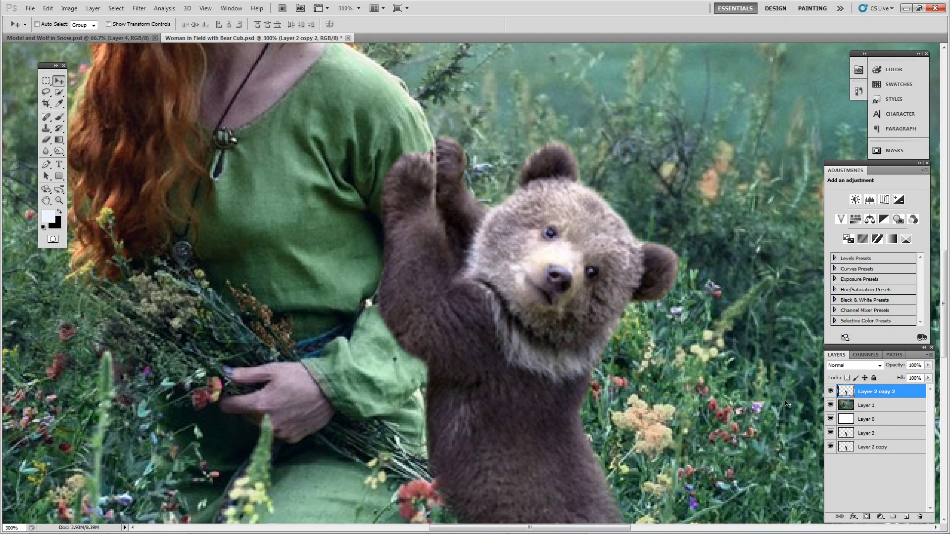
pyautogui.click(890, 404)
pyautogui.hotkey('ctrl', 'shift', 'n')
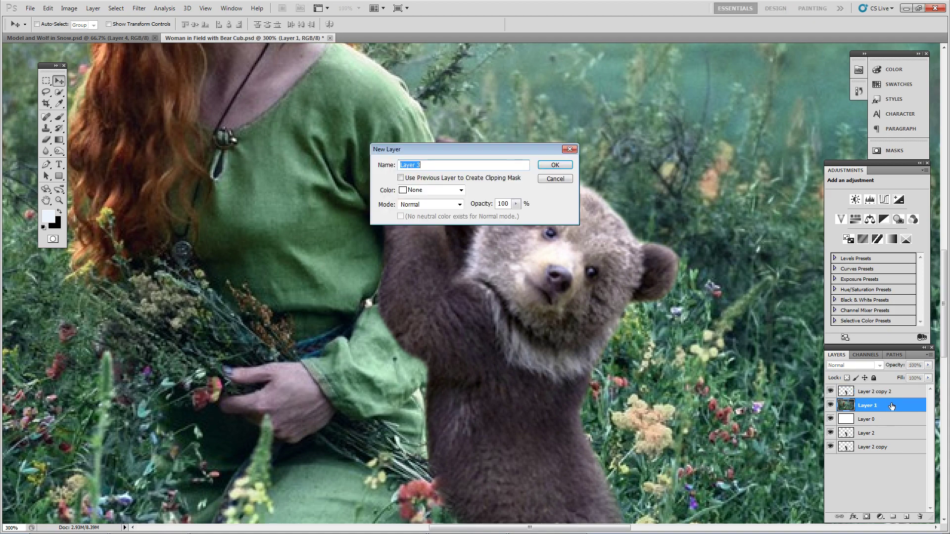
pyautogui.write("'")
pyautogui.press('Return')
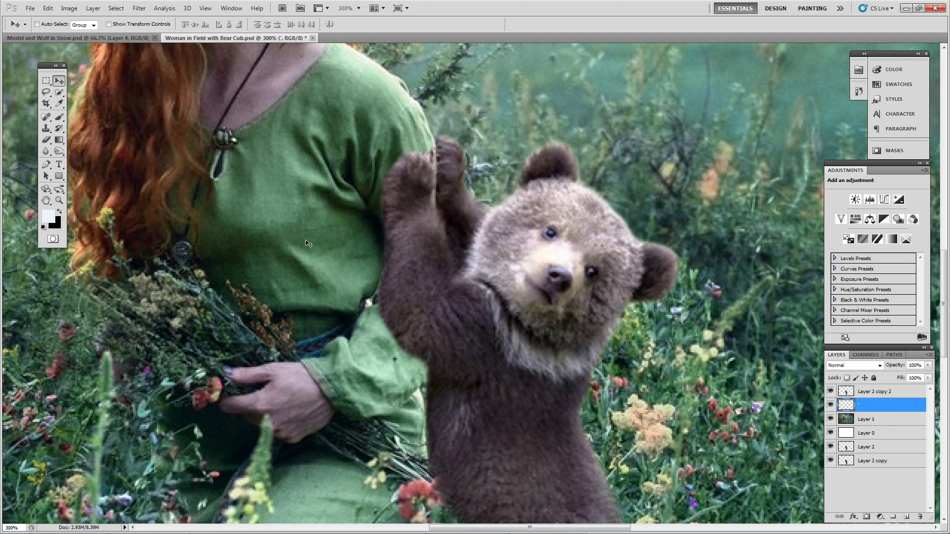
# - Set up a soft 30 px brush with black at 53% opacity, testing a shadow stroke beside the cub's arm
pyautogui.press('b')
pyautogui.rightClick(303, 281)
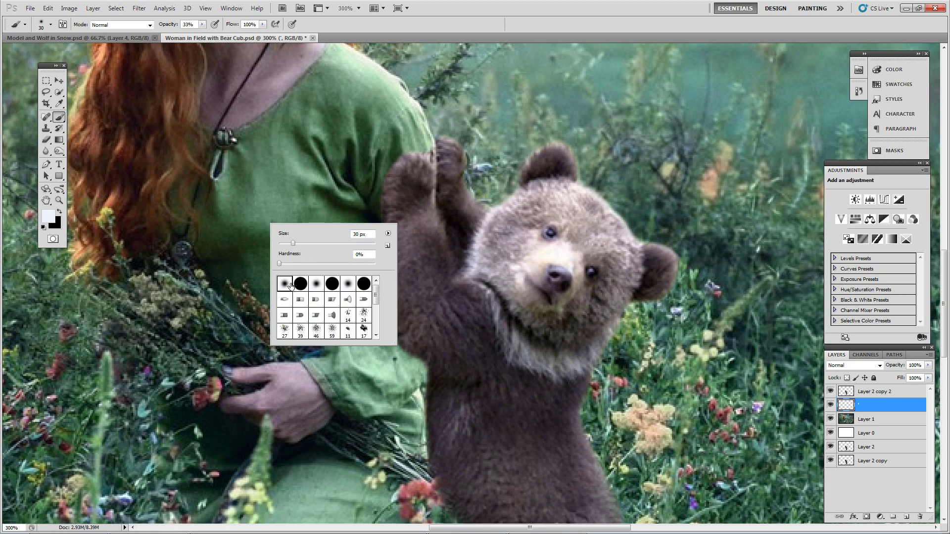
pyautogui.click(345, 1)
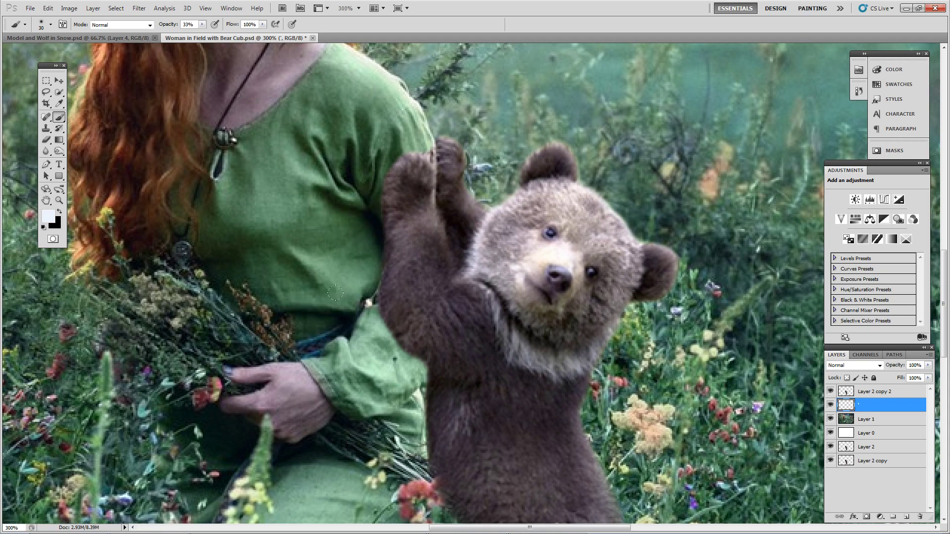
pyautogui.press('x')
pyautogui.moveTo(385, 252)
pyautogui.mouseDown()
pyautogui.moveTo(379, 300)
pyautogui.moveTo(402, 358)
pyautogui.mouseUp()
pyautogui.hotkey('ctrl', 'z')
pyautogui.moveTo(202, 29); pyautogui.dragTo(212, 36)
# - Try painting black shadow strokes on the woman's sleeve beneath the cub's arm at 53% opacity
pyautogui.moveTo(380, 322)
pyautogui.mouseDown()
pyautogui.moveTo(380, 308)
pyautogui.moveTo(371, 331)
pyautogui.moveTo(414, 389)
pyautogui.moveTo(287, 386)
pyautogui.moveTo(369, 395)
pyautogui.mouseUp()
pyautogui.hotkey('ctrl', 'z')
pyautogui.moveTo(416, 364)
pyautogui.mouseDown()
pyautogui.moveTo(380, 292)
pyautogui.moveTo(376, 324)
pyautogui.mouseUp()
pyautogui.hotkey('ctrl', 'z')
# - Paint a narrow black contact shadow on the dress along the cub's arm and torso with a 15 px brush
pyautogui.press('[')
pyautogui.moveTo(398, 163)
pyautogui.mouseDown()
pyautogui.moveTo(383, 197)
pyautogui.moveTo(379, 305)
pyautogui.moveTo(434, 383)
pyautogui.mouseUp()
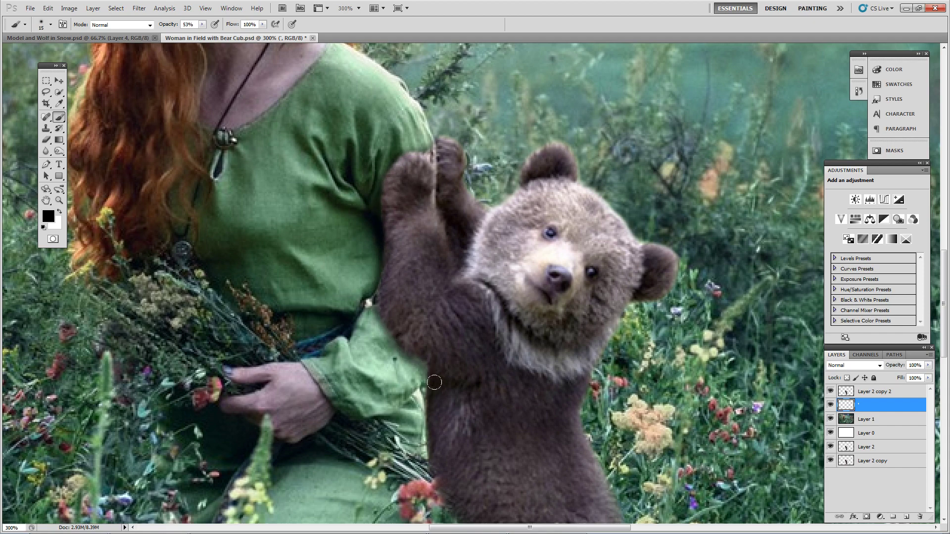
pyautogui.scroll(-3, 428, 391)
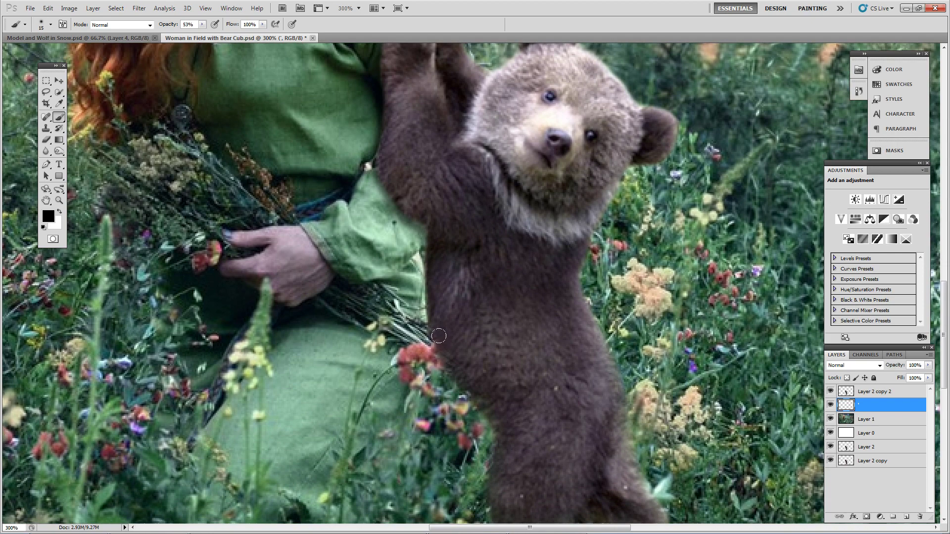
pyautogui.moveTo(438, 336); pyautogui.dragTo(423, 205)
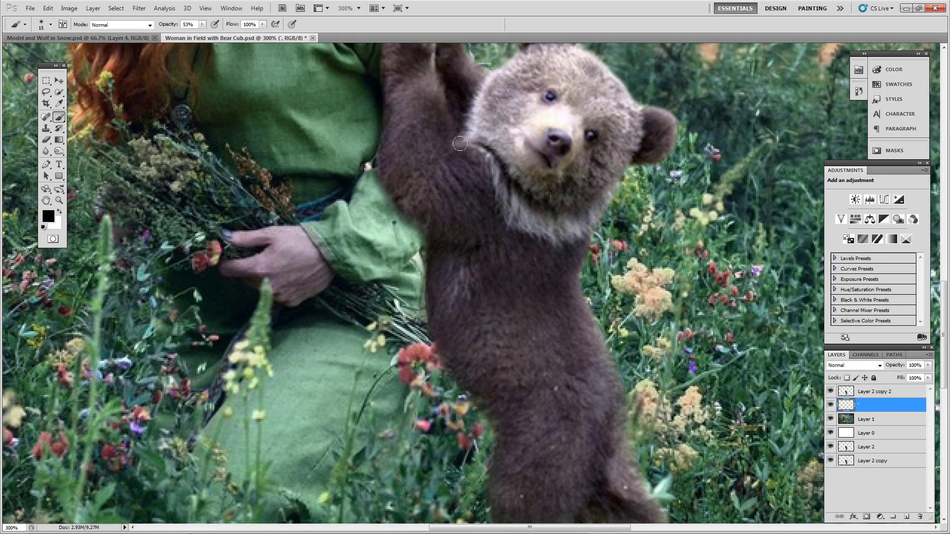
pyautogui.moveTo(503, 165); pyautogui.dragTo(501, 325)
pyautogui.hotkey('ctrl', '-')
pyautogui.hotkey('ctrl', '-')
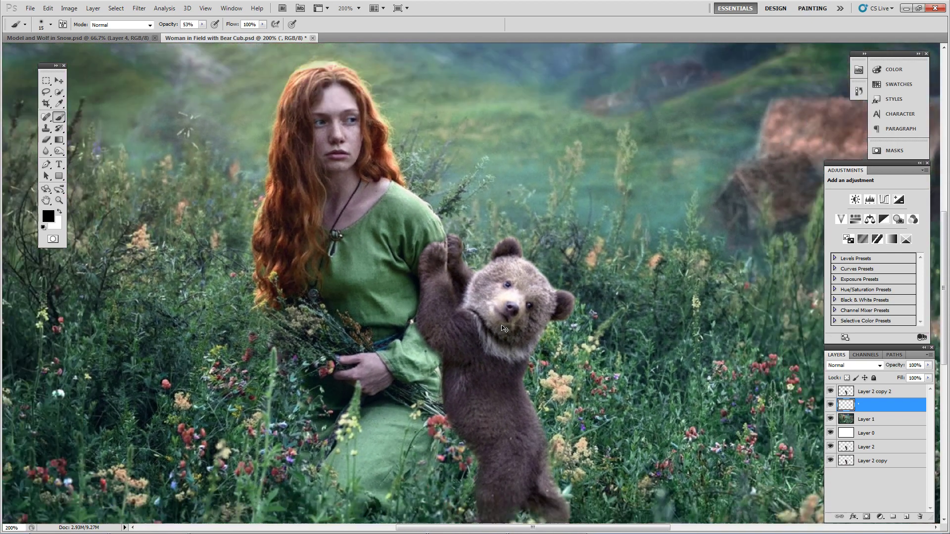
# - Strengthen the contact shadow by duplicating its layer and merging the copy down, comparing the image with and without the shadow
pyautogui.click(833, 406)
pyautogui.click(833, 407)
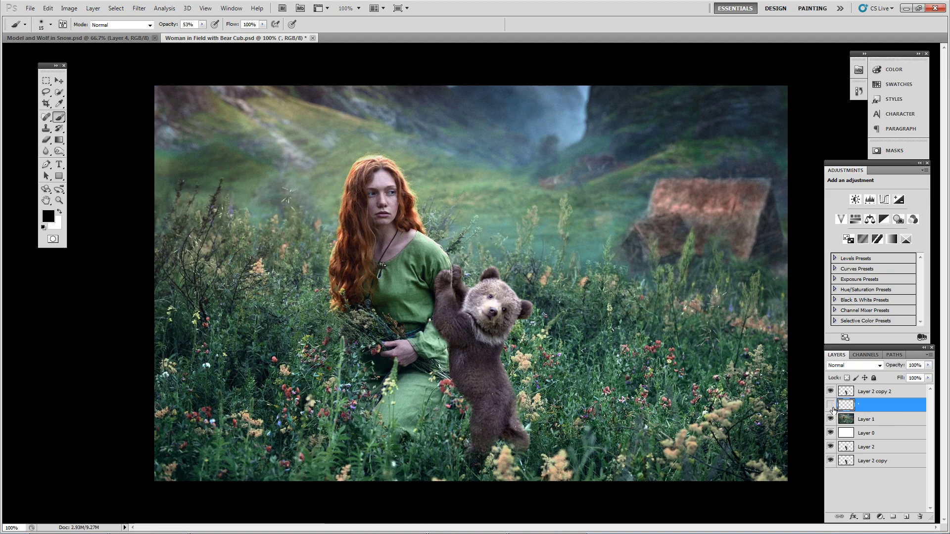
pyautogui.click(832, 406)
pyautogui.click(832, 407)
pyautogui.click(832, 407)
pyautogui.hotkey('ctrl', 'j')
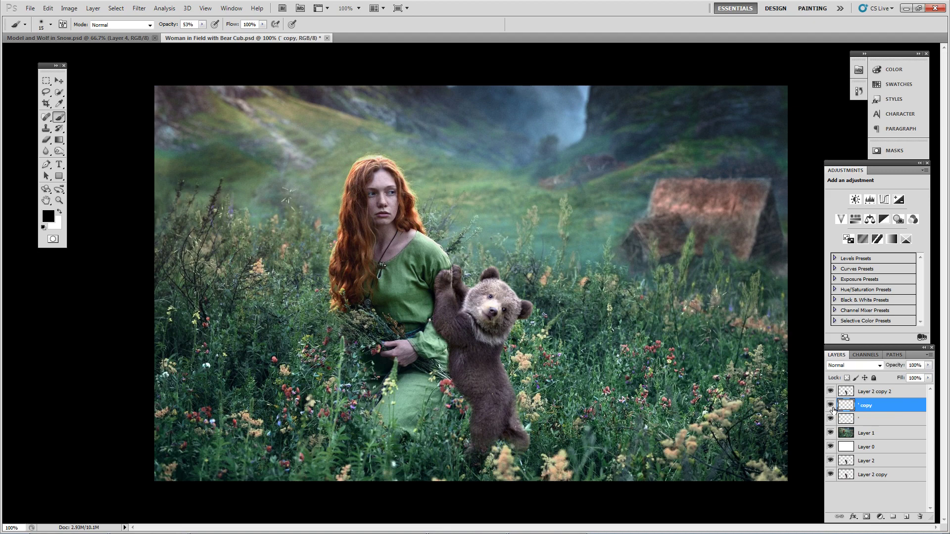
pyautogui.hotkey('ctrl', 'e')
pyautogui.click(833, 408)
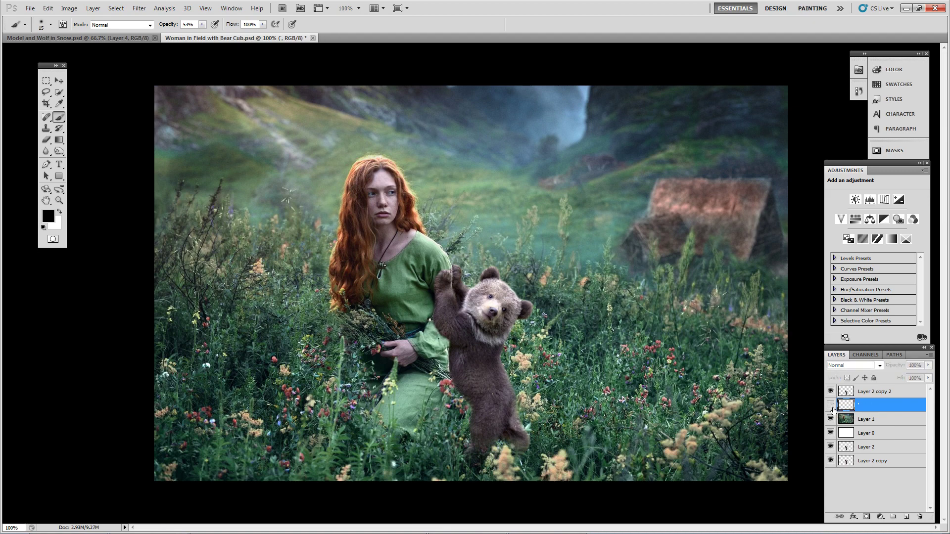
pyautogui.click(833, 408)
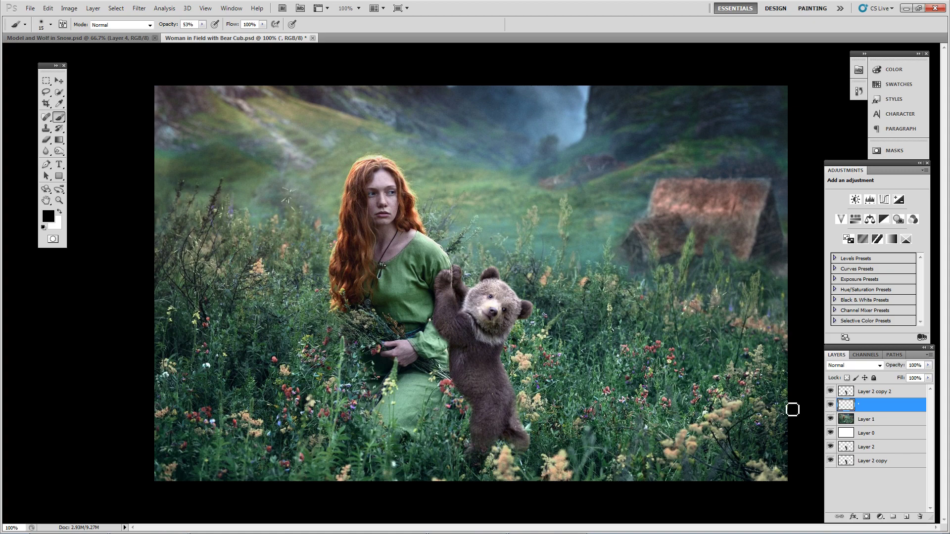
# - Crop the composite to 1280 by 720 px at full image width, trimming mostly the strip below the cub's feet
pyautogui.press('c')
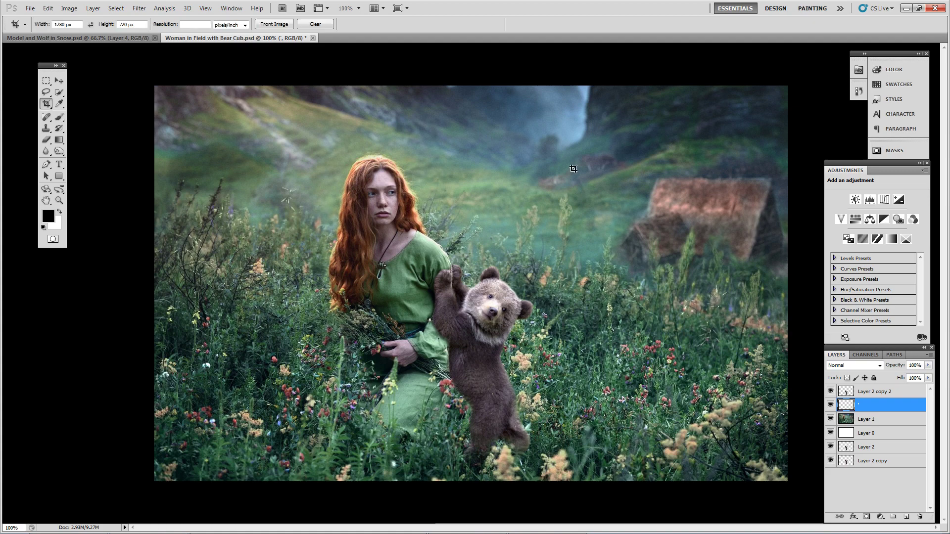
pyautogui.moveTo(782, 87); pyautogui.dragTo(154, 442)
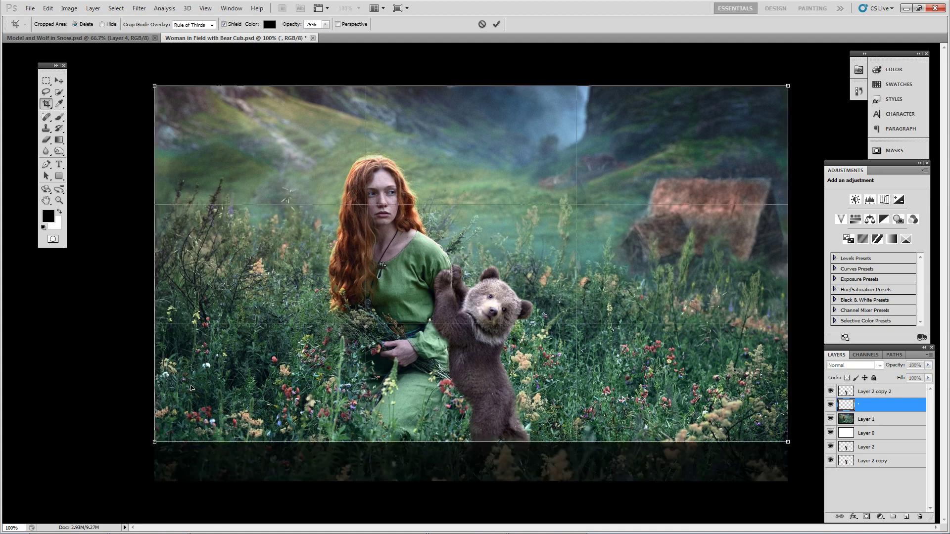
pyautogui.moveTo(212, 377); pyautogui.dragTo(216, 381)
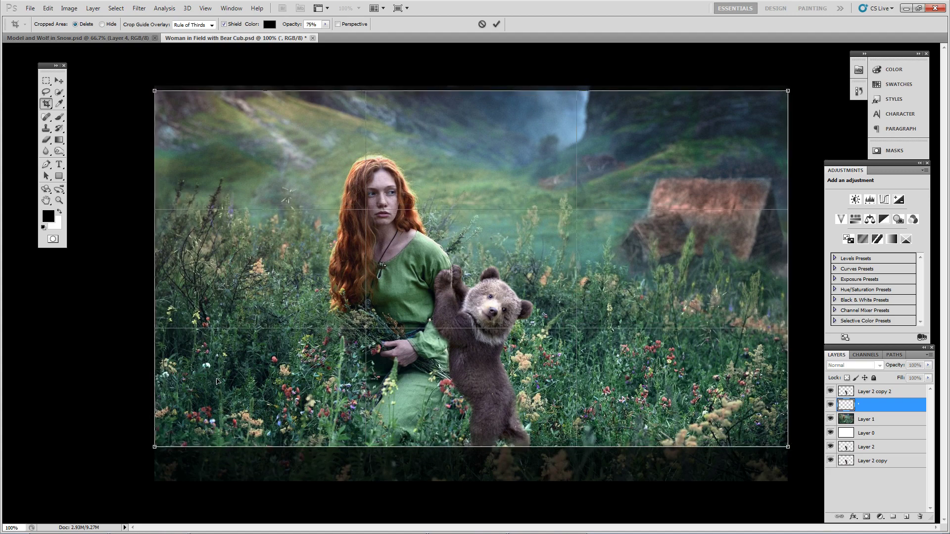
pyautogui.press('Return')
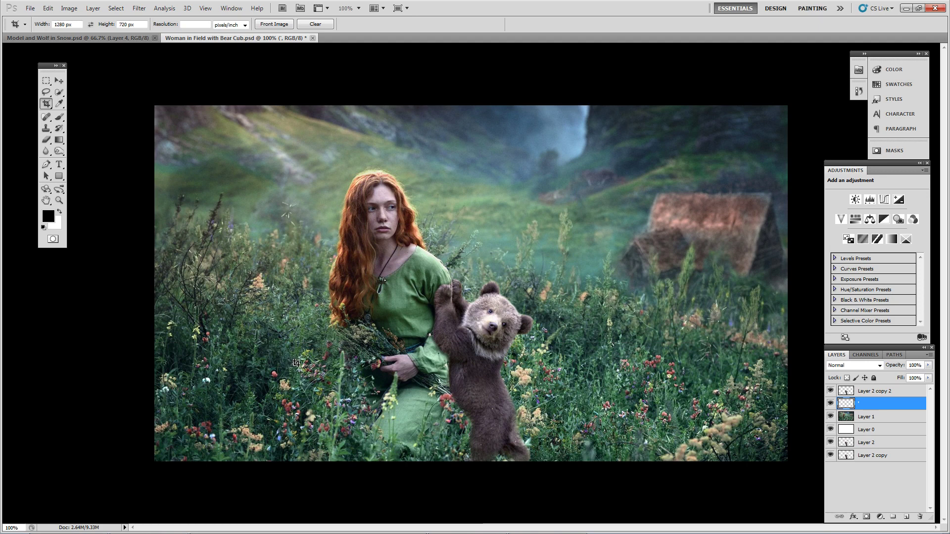
# - Switch to the web browser and search DuckDuckGo images for "dragon"
pyautogui.hotkey('alt', 'Tab')
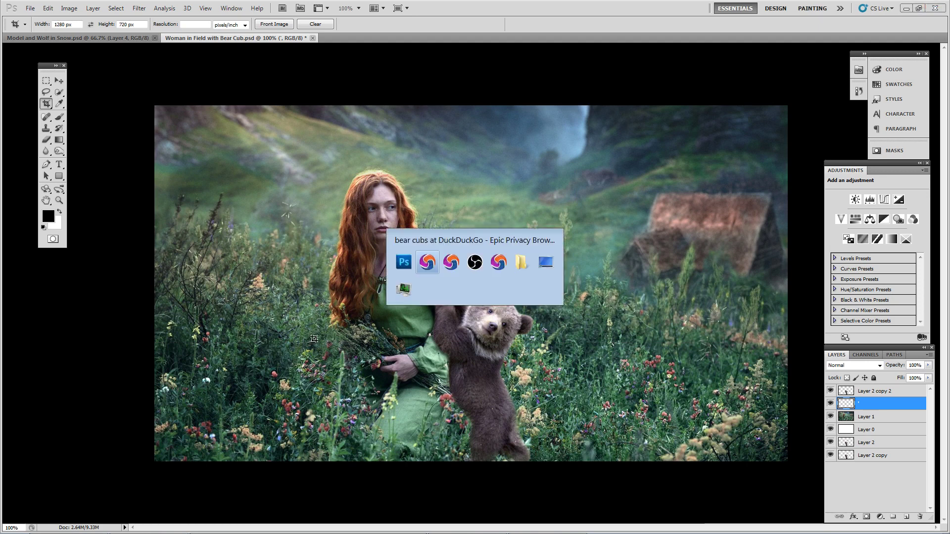
pyautogui.scroll(1, 218, 71)
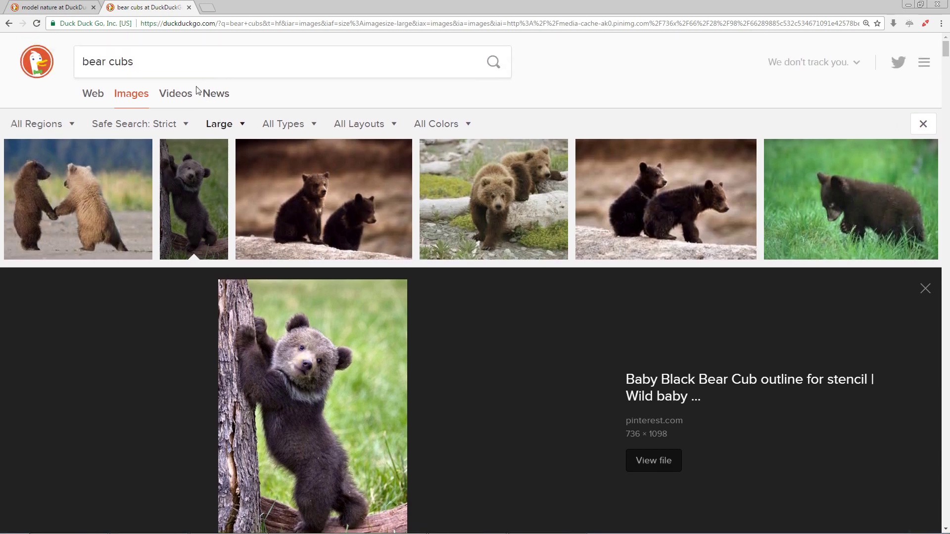
pyautogui.click(192, 64)
pyautogui.write('dragon')
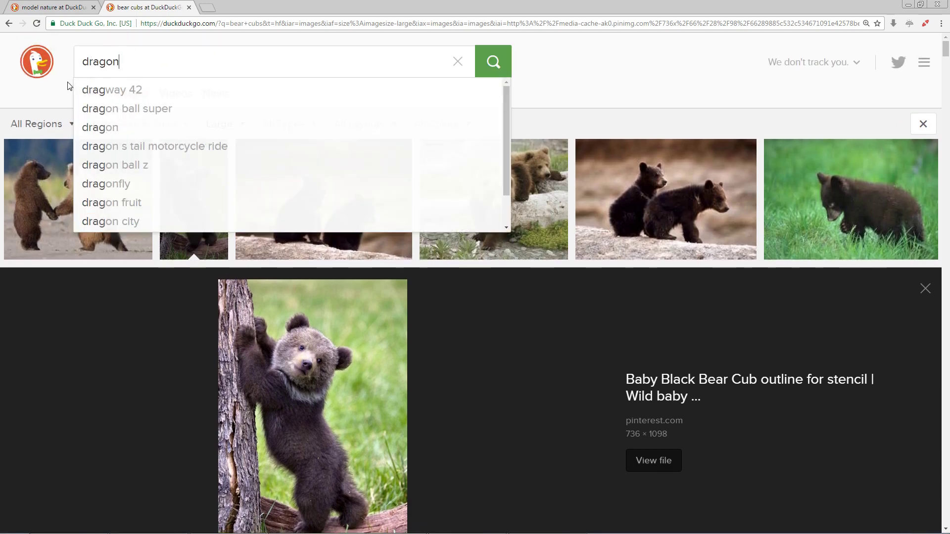
pyautogui.press('Return')
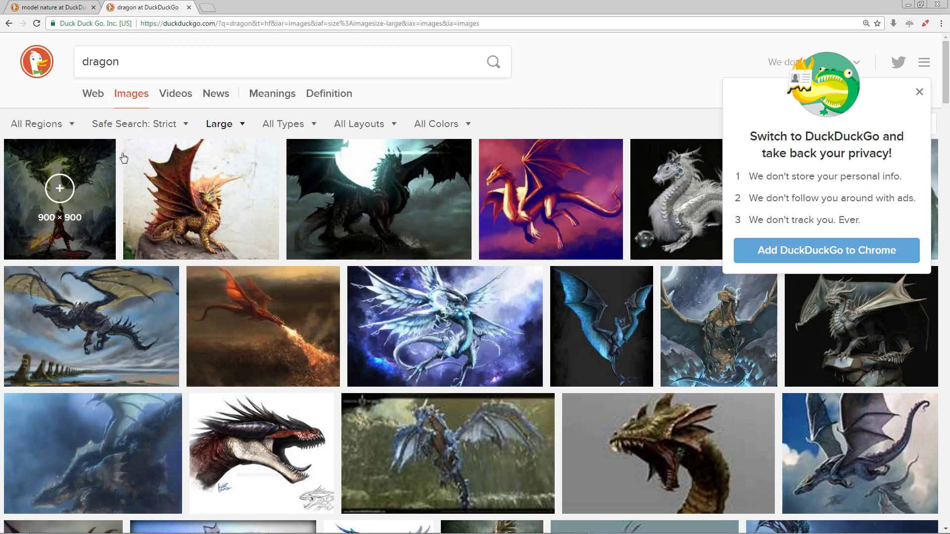
# - Refine the image search to "dragon field", preview the dragon flying over the green field and browse the other results
pyautogui.click(196, 69)
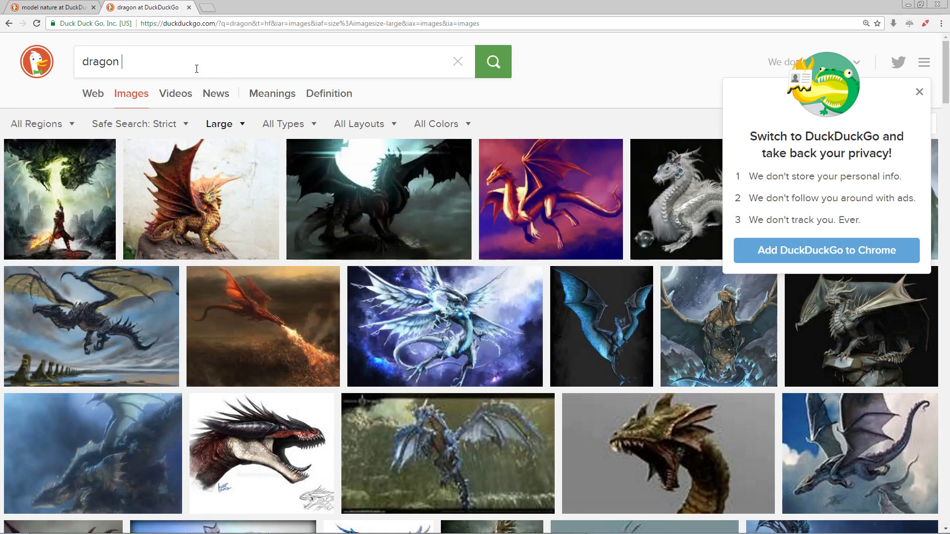
pyautogui.write('field')
pyautogui.press('Return')
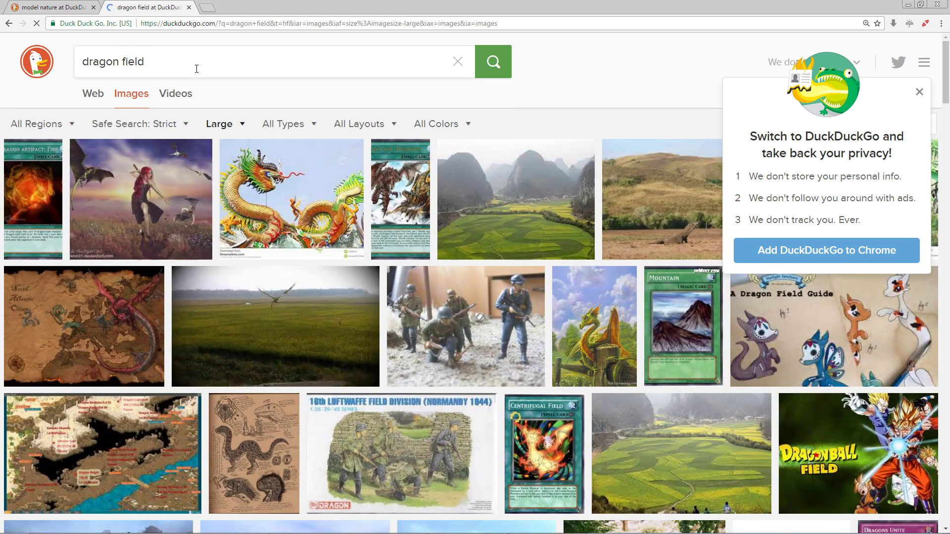
pyautogui.hotkey('alt', 'Tab')
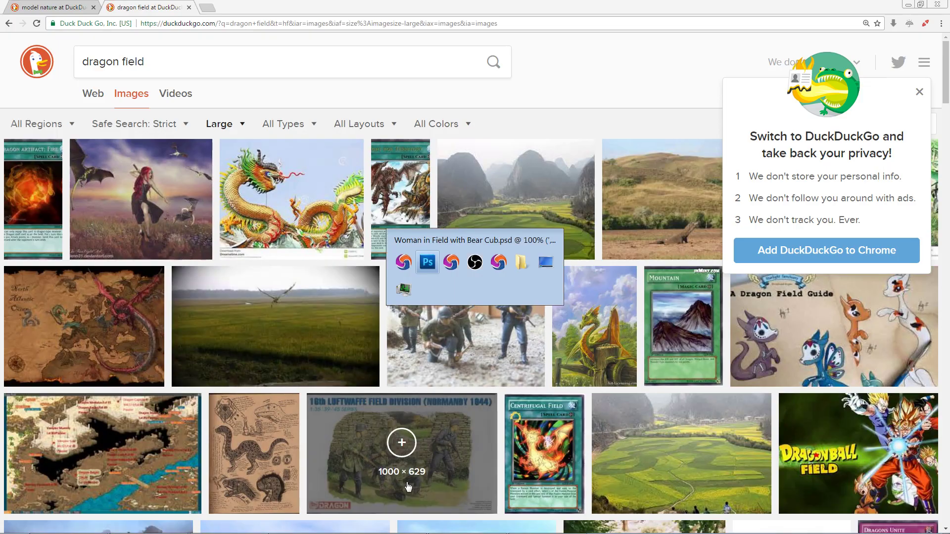
pyautogui.hotkey('alt', 'Tab')
pyautogui.click(329, 304)
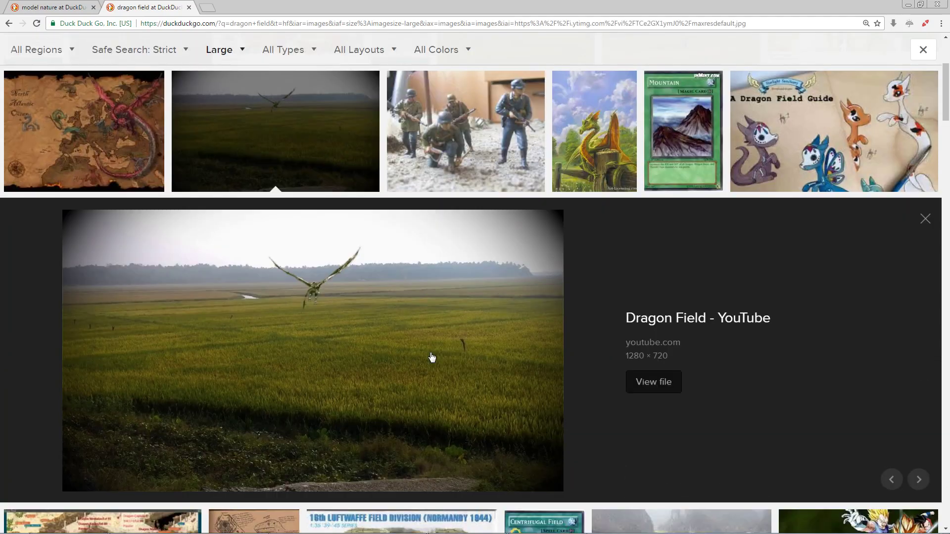
pyautogui.scroll(4, 432, 357)
pyautogui.scroll(-8, 465, 388)
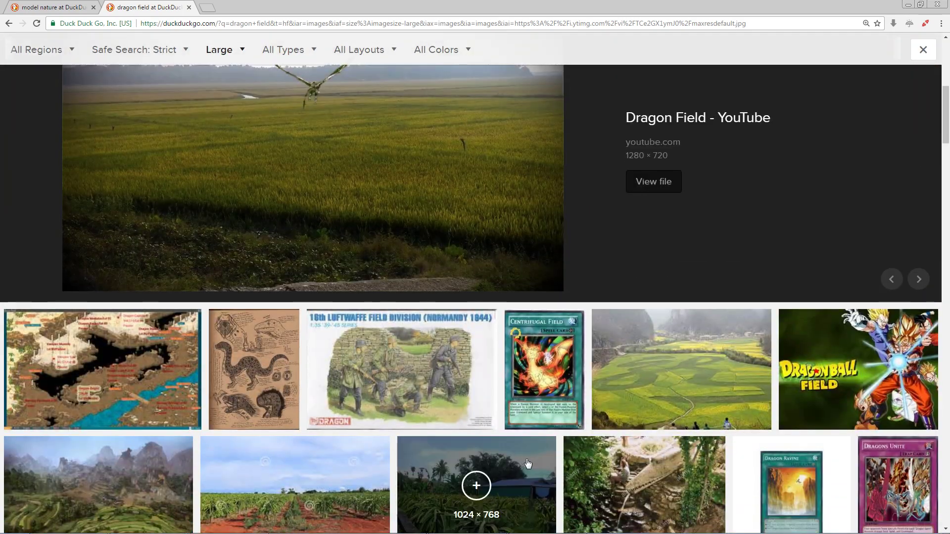
pyautogui.scroll(-5, 528, 463)
pyautogui.scroll(10, 594, 361)
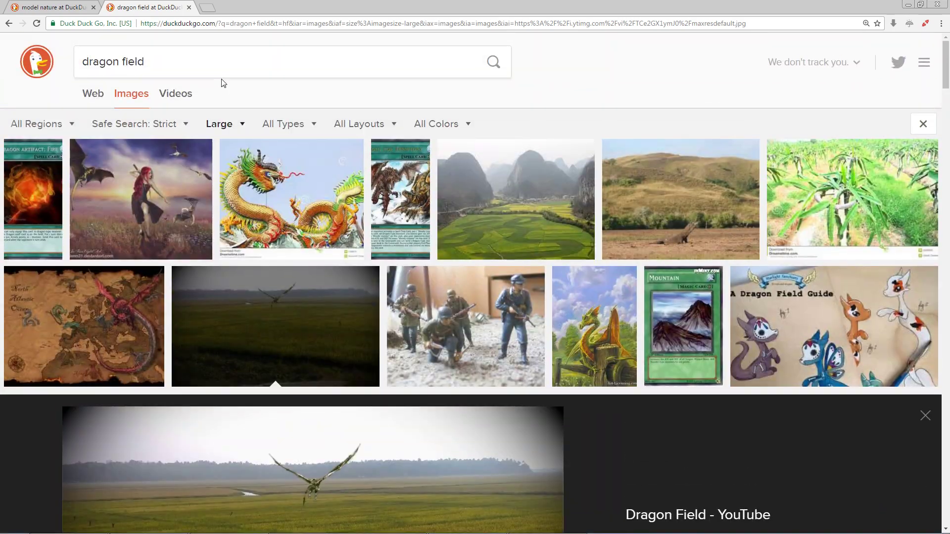
# - Search the images for "dragon flying" and compare the results with the composite in Photoshop
pyautogui.moveTo(198, 60); pyautogui.dragTo(20, 88)
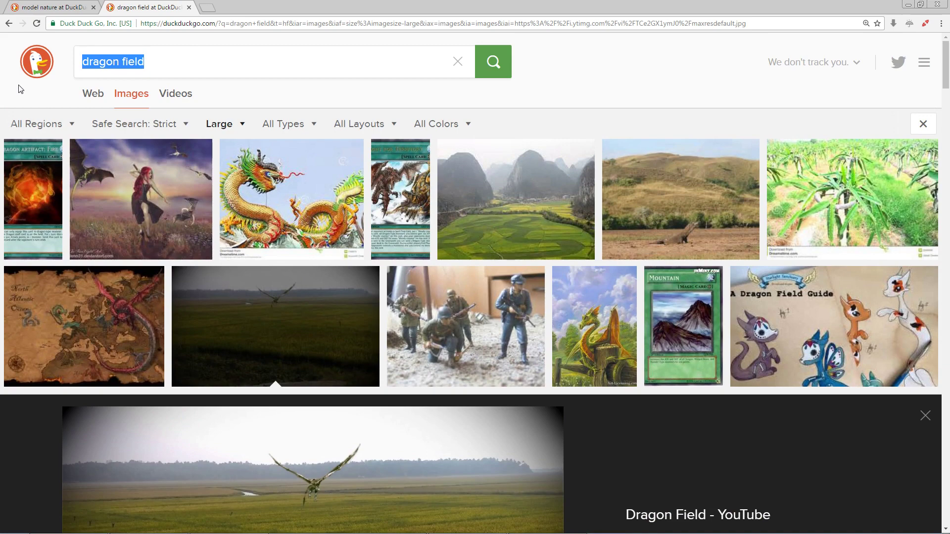
pyautogui.write('dragon flying')
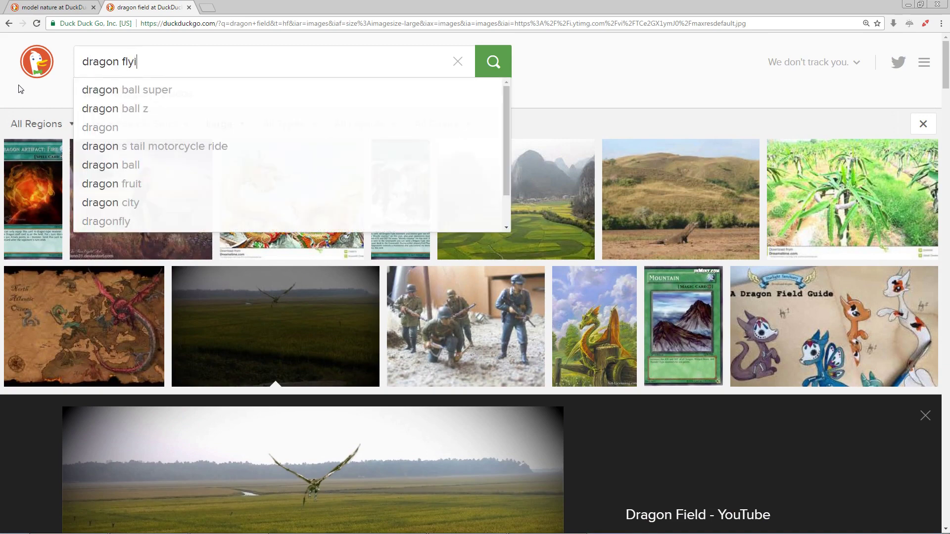
pyautogui.press('Return')
pyautogui.hotkey('alt', 'Tab')
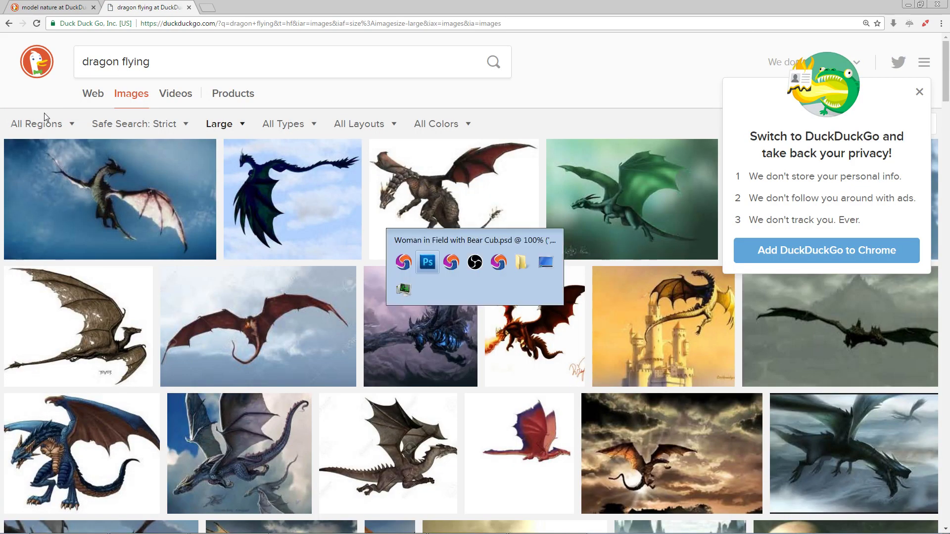
pyautogui.hotkey('alt', 'Tab')
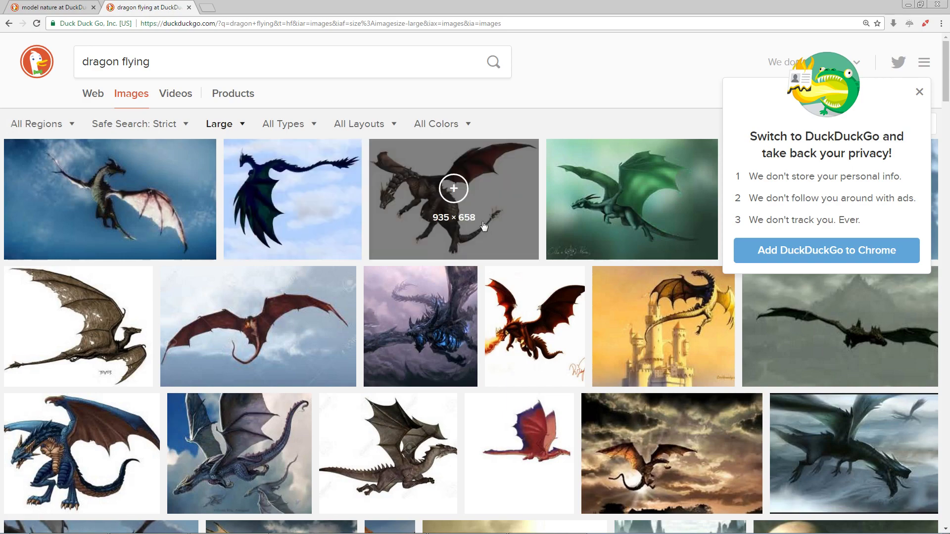
pyautogui.hotkey('alt', 'Tab')
pyautogui.hotkey('alt', 'Tab')
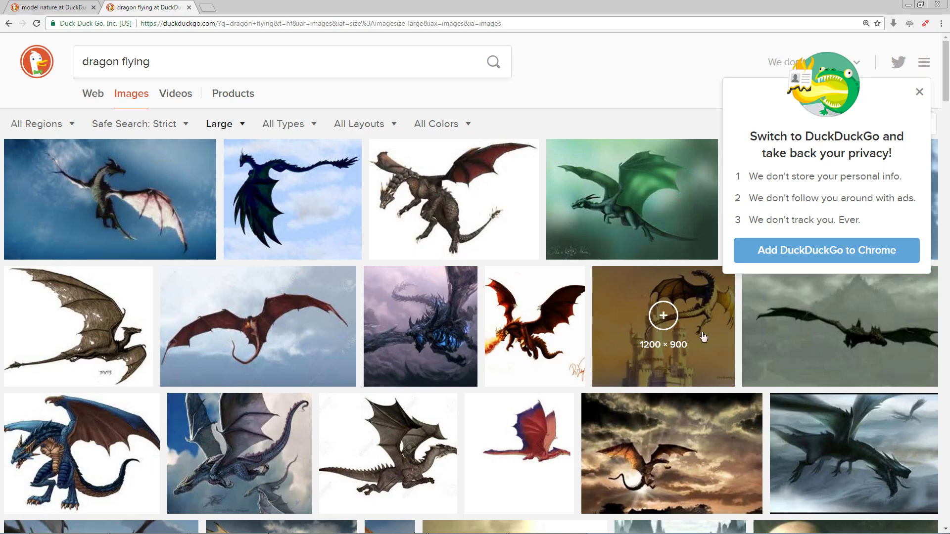
# - Preview the "Skyrim Dragon Flying Wallpaper" image, compare it with the composite and browse further results
pyautogui.click(902, 360)
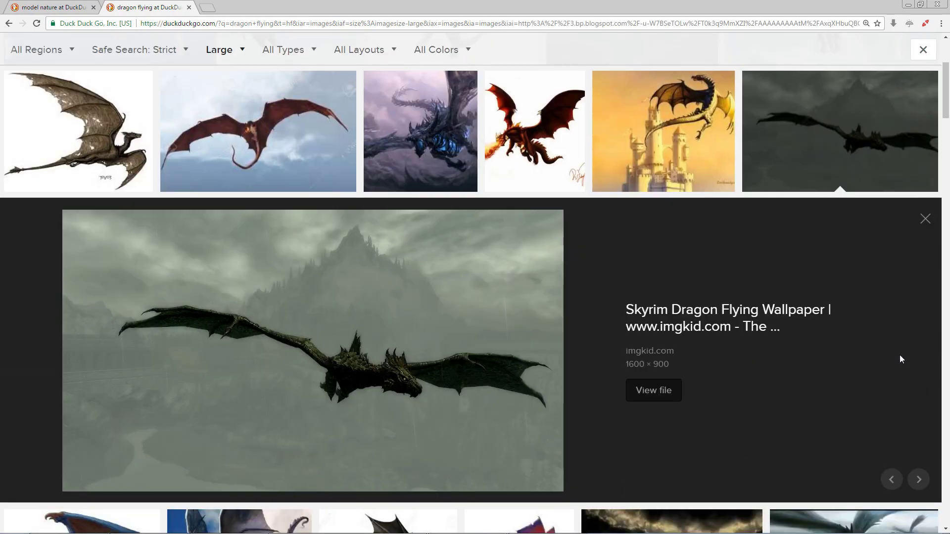
pyautogui.hotkey('alt', 'Tab')
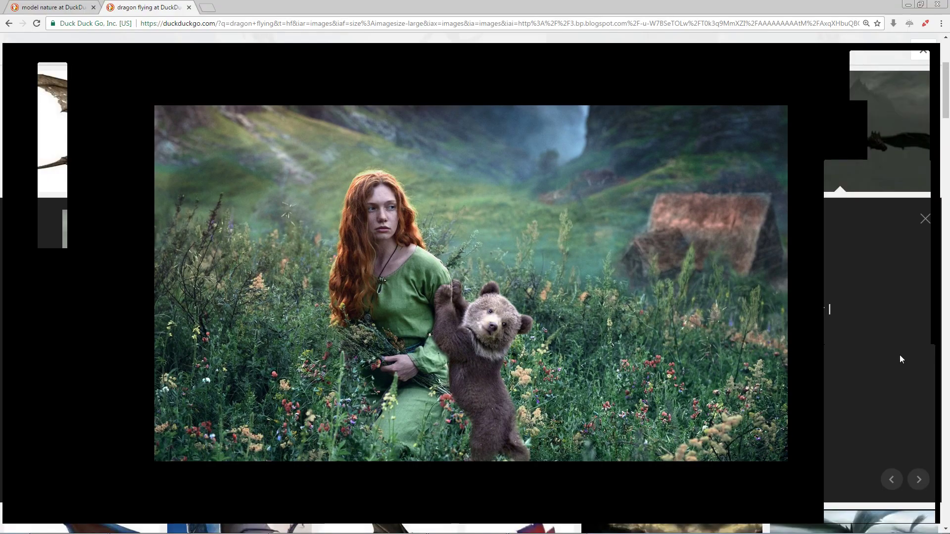
pyautogui.hotkey('alt', 'Tab')
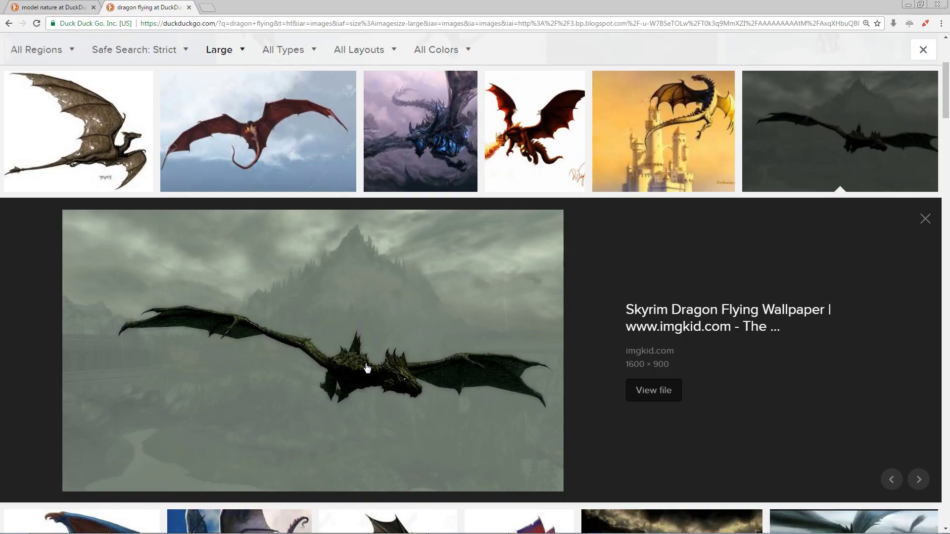
pyautogui.scroll(3, 301, 329)
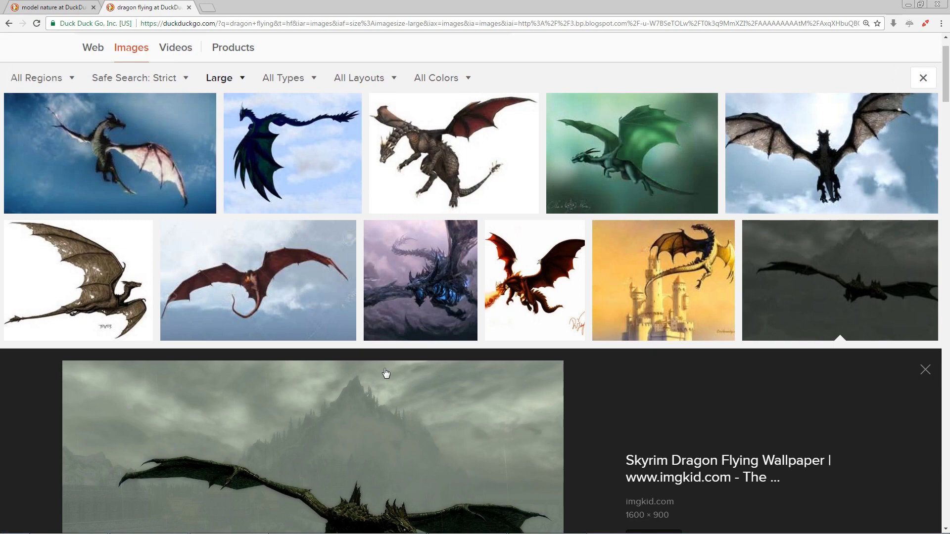
pyautogui.scroll(-7, 386, 373)
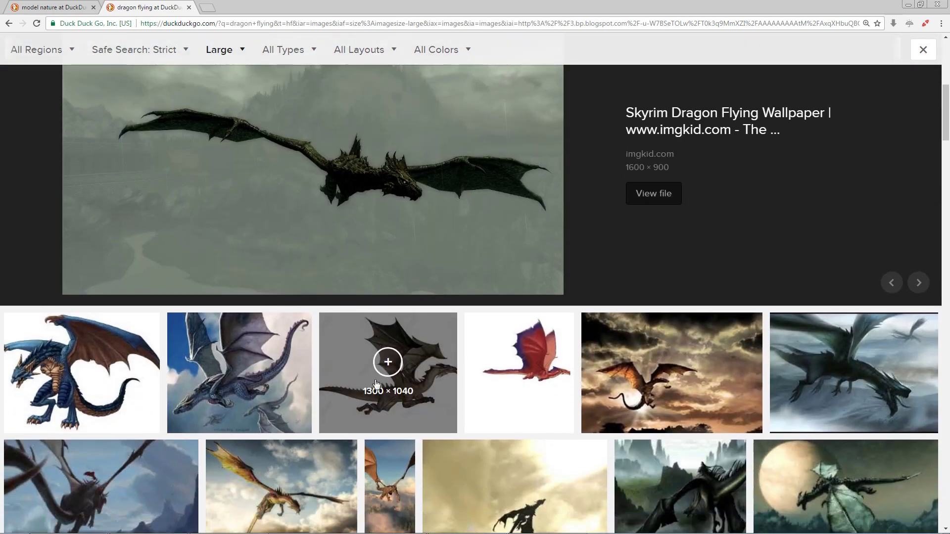
pyautogui.scroll(-5, 370, 390)
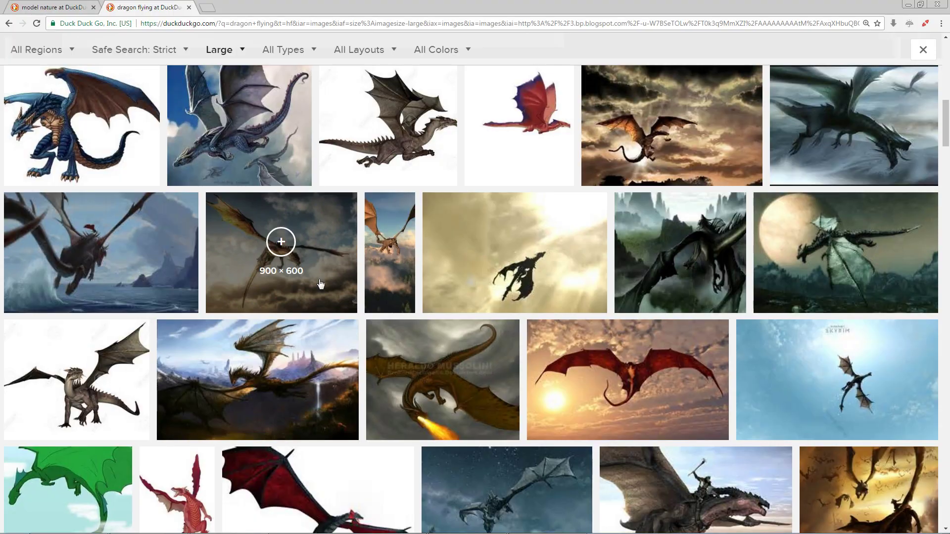
# - Preview the "Flying Dragon, Death From Above" image and look through more dragon results against the composite
pyautogui.click(339, 306)
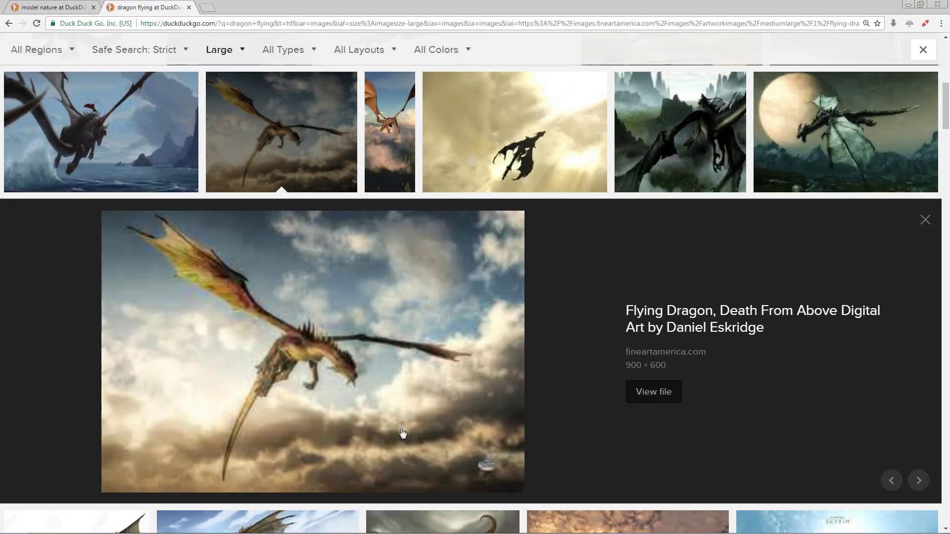
pyautogui.scroll(-4, 438, 391)
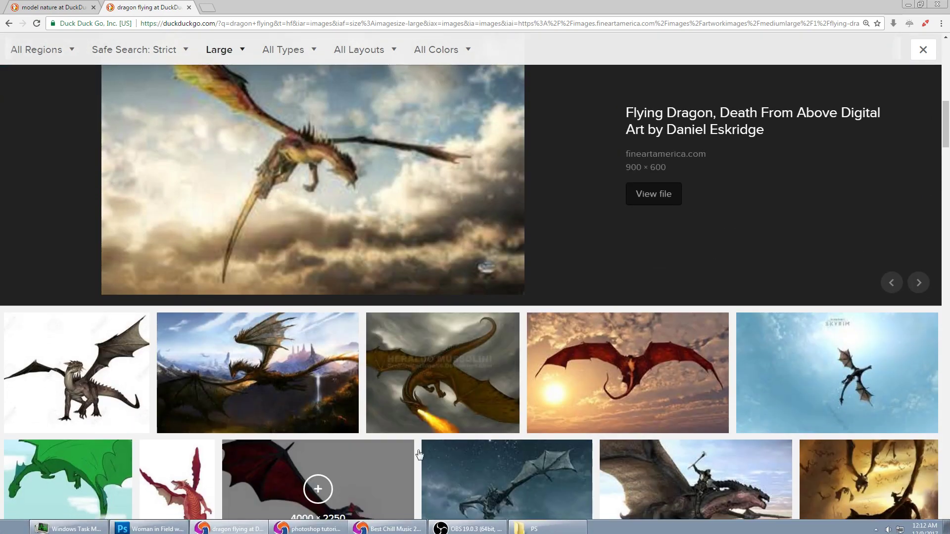
pyautogui.scroll(-4, 618, 362)
pyautogui.hotkey('alt', 'Tab')
pyautogui.hotkey('alt', 'Tab')
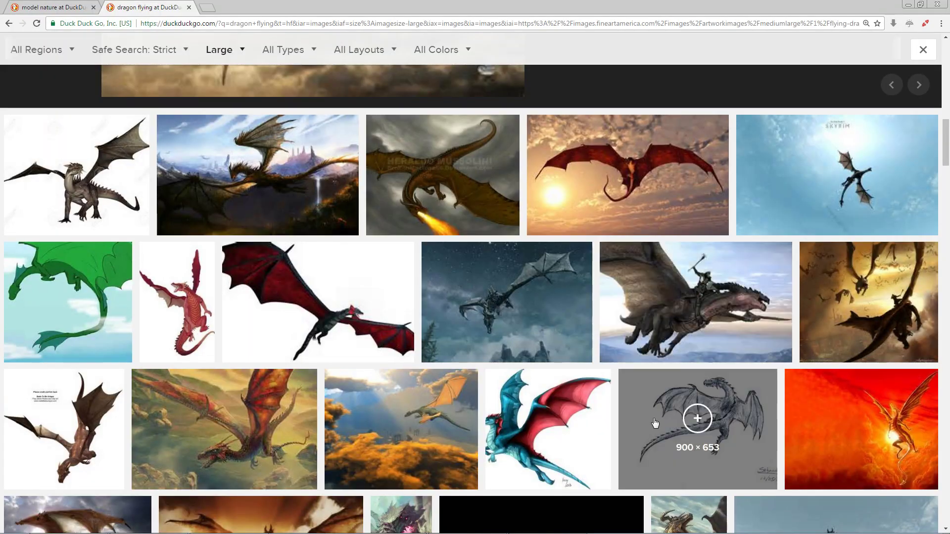
# - Preview the "Unidentified flying dragon" night-sky image and switch back to the composite in Photoshop to compare
pyautogui.hotkey('alt', 'Tab')
pyautogui.hotkey('alt', 'Tab')
pyautogui.hotkey('alt', 'Tab')
pyautogui.hotkey('alt', 'Tab')
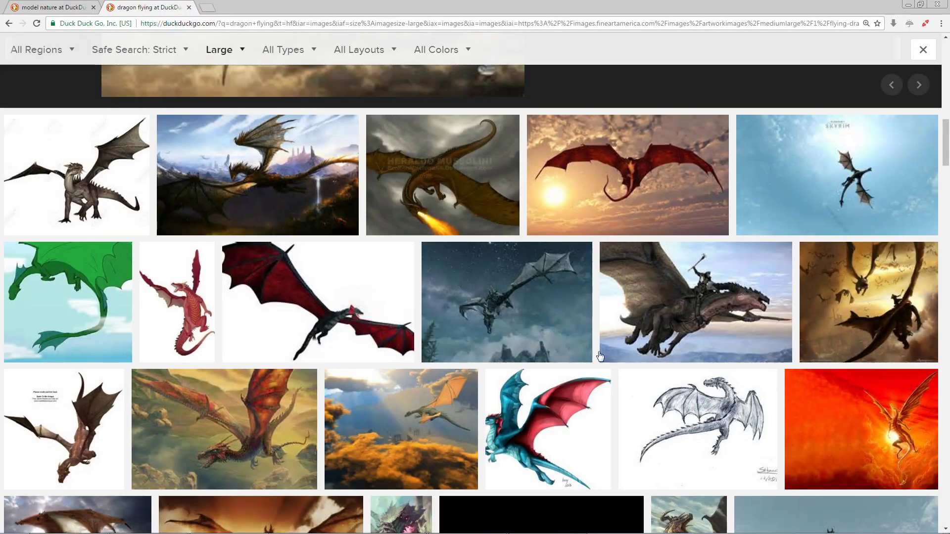
pyautogui.click(555, 326)
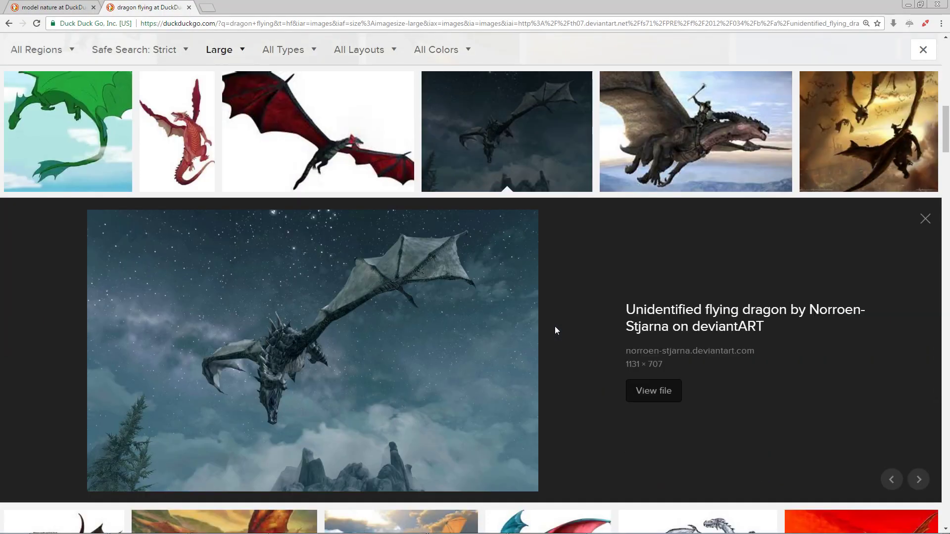
pyautogui.hotkey('alt', 'Tab')
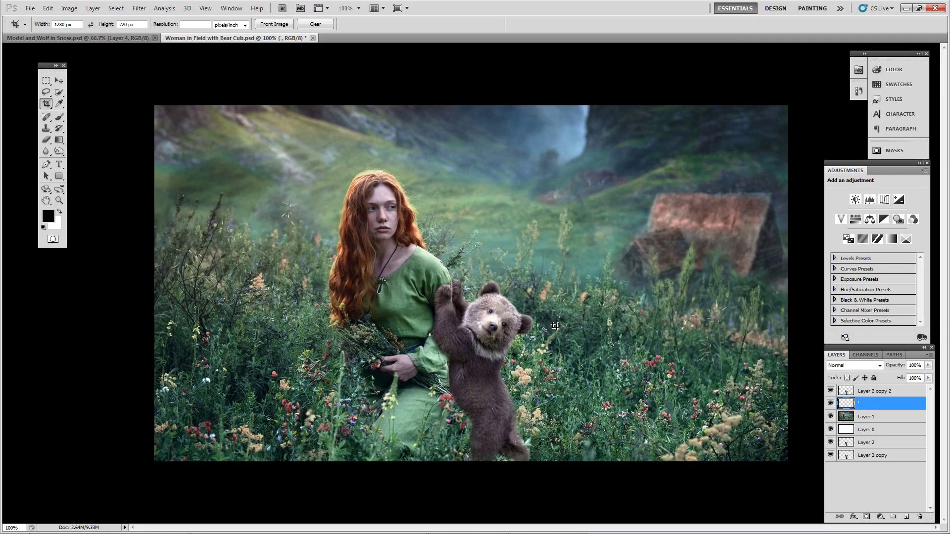
# - Browse more of the flying dragon image results and compare them with the composite in Photoshop
pyautogui.hotkey('alt', 'Tab')
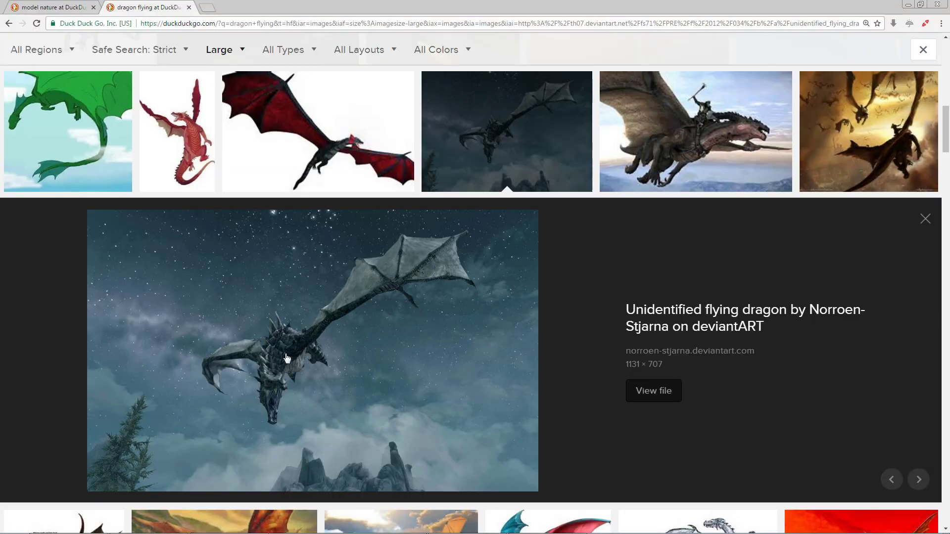
pyautogui.scroll(-7, 276, 394)
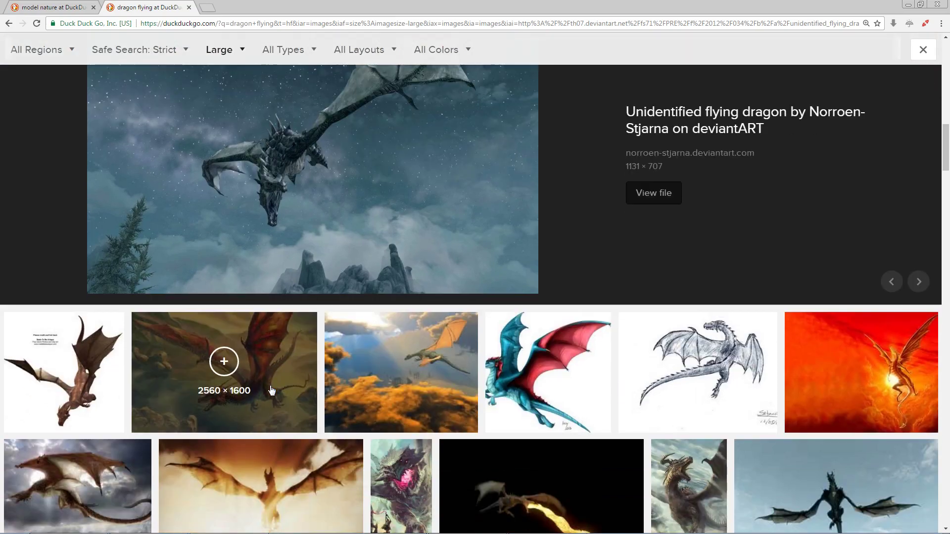
pyautogui.hotkey('alt', 'Tab')
pyautogui.hotkey('alt', 'Tab')
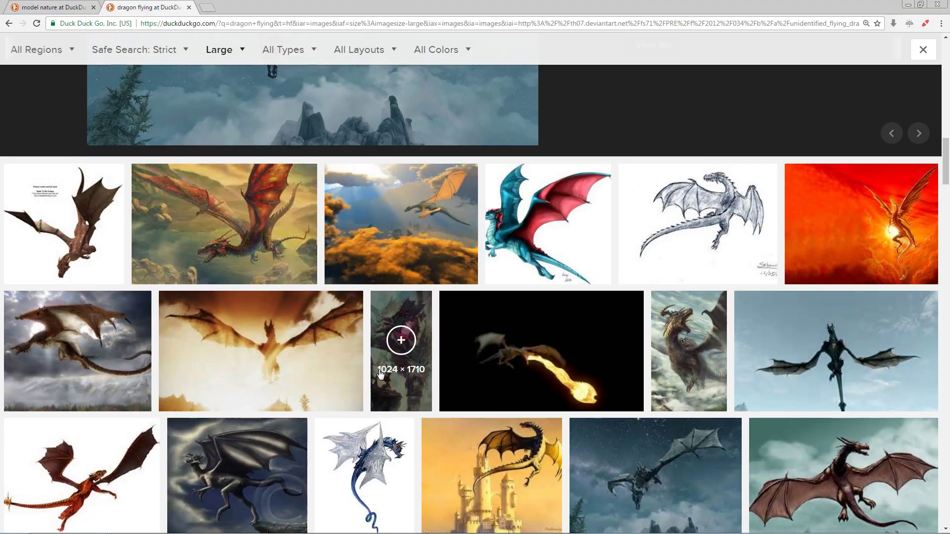
pyautogui.hotkey('alt', 'Tab')
pyautogui.hotkey('alt', 'Tab')
# - Preview the "Wings Dragons Flying Fantasy Art Escape Artwork" image, compare it with the composite and browse further dragon results
pyautogui.click(235, 258)
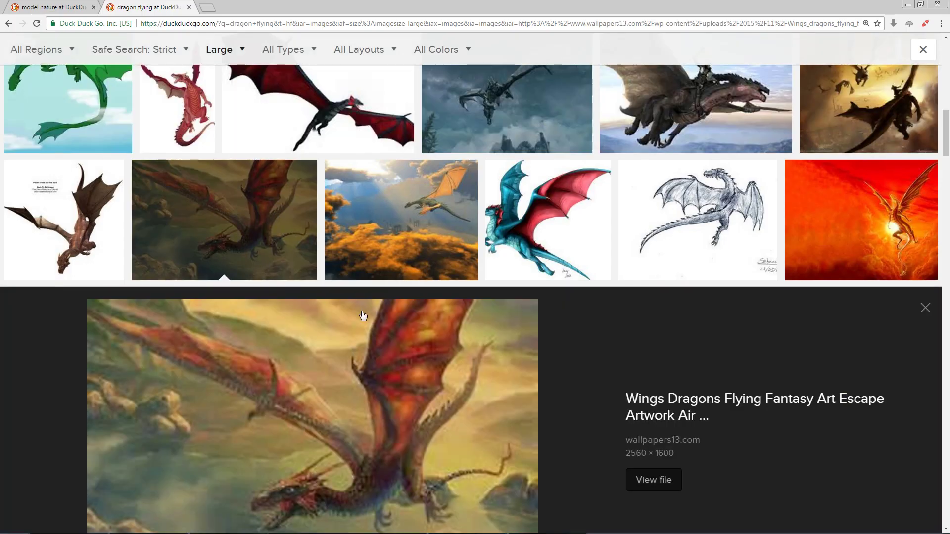
pyautogui.hotkey('alt', 'Tab')
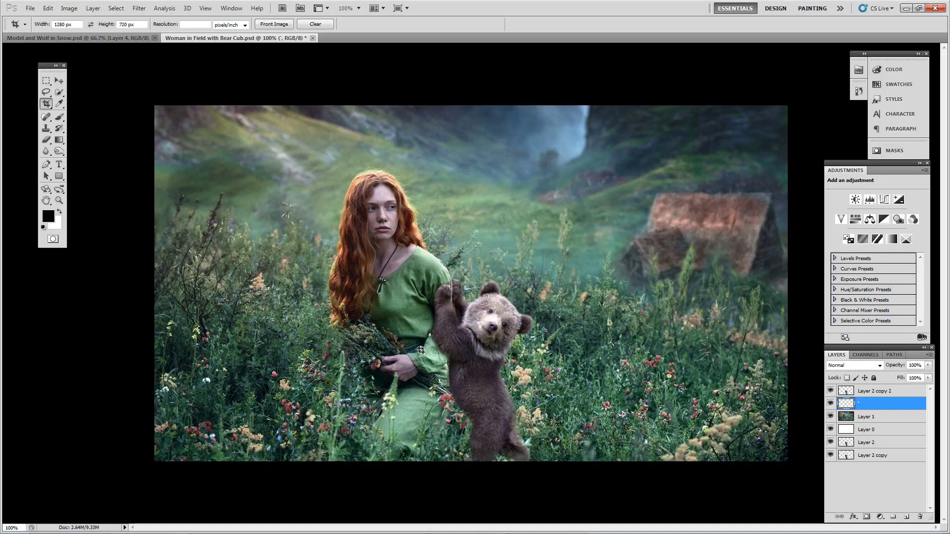
pyautogui.hotkey('alt', 'Tab')
pyautogui.scroll(-3, 426, 379)
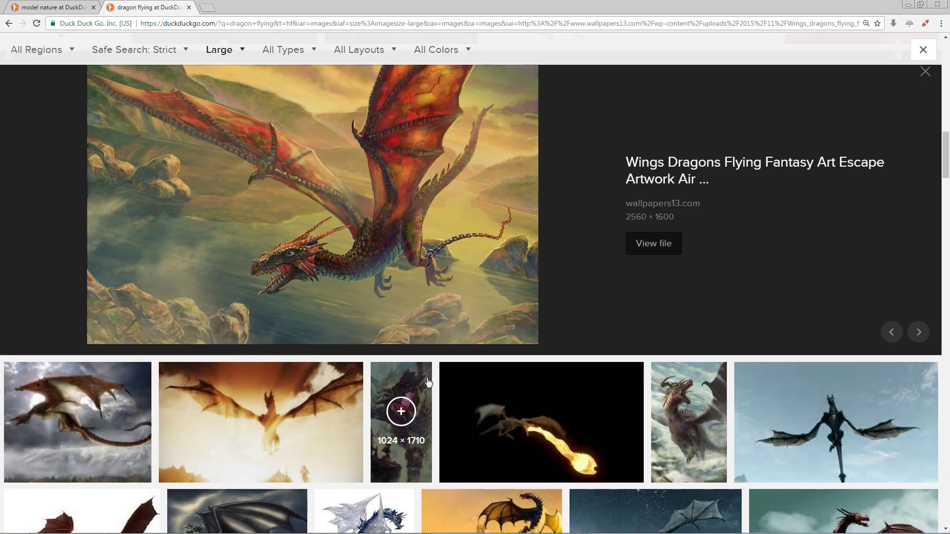
pyautogui.scroll(-5, 428, 382)
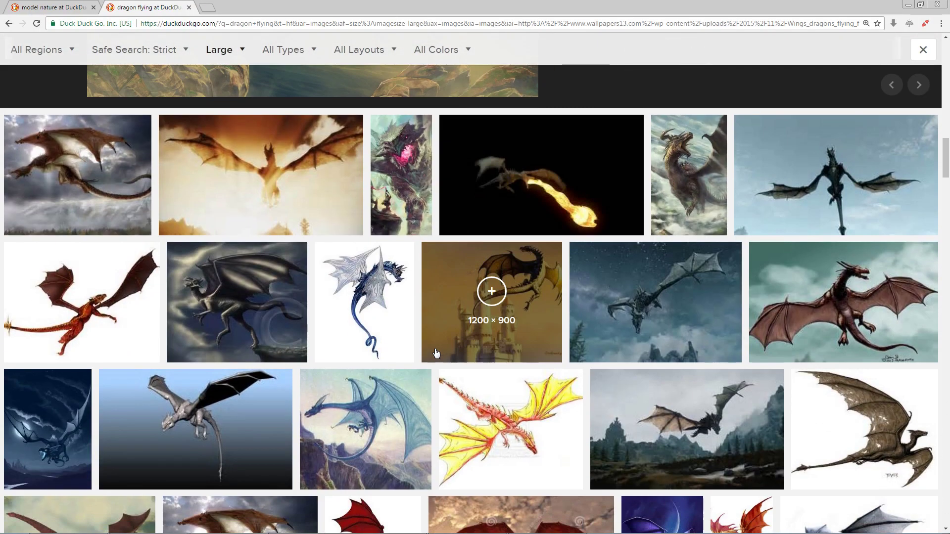
pyautogui.scroll(-3, 431, 360)
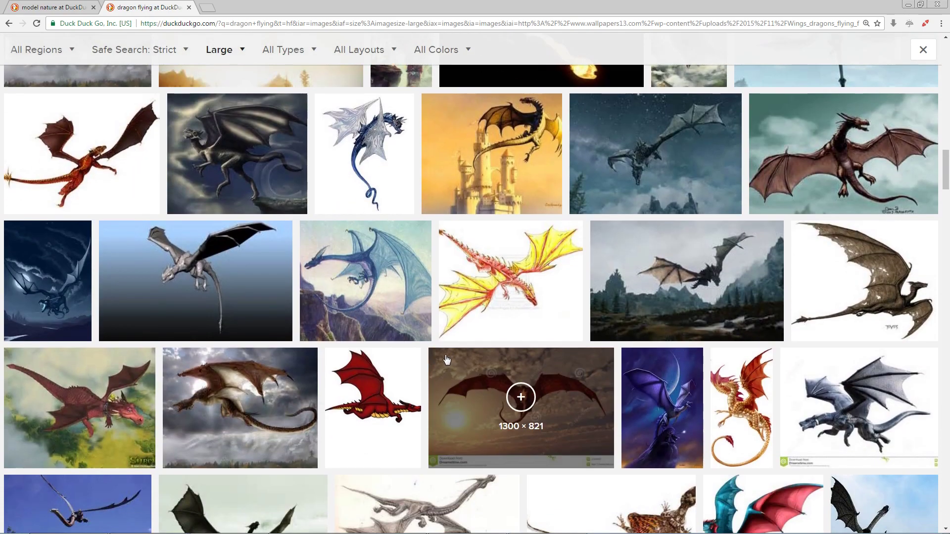
pyautogui.hotkey('alt', 'Tab')
# - Preview the "Dragon Flying - Cliparts.co" image, copy it and paste it into the bear cub composite in Photoshop
pyautogui.click(722, 286)
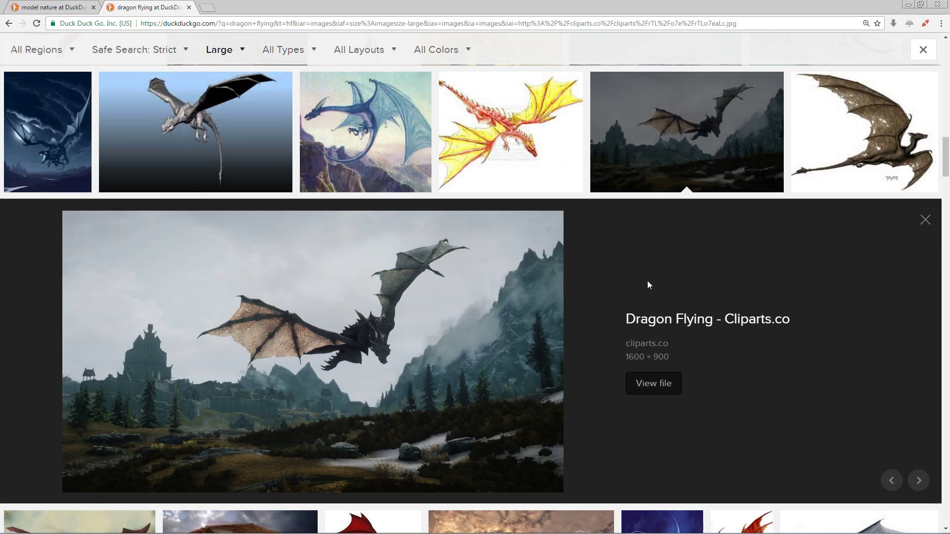
pyautogui.rightClick(444, 284)
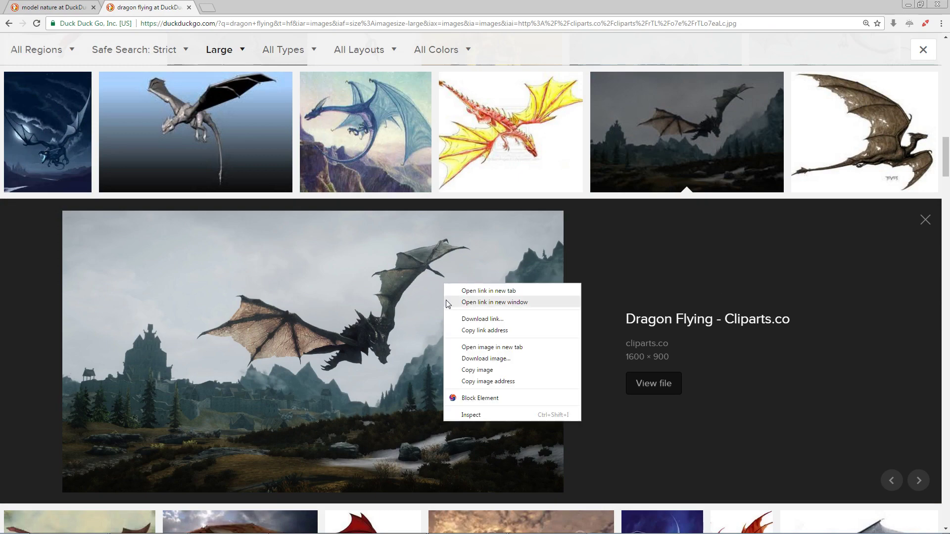
pyautogui.click(482, 370)
pyautogui.hotkey('alt', 'Tab')
pyautogui.hotkey('ctrl', 'v')
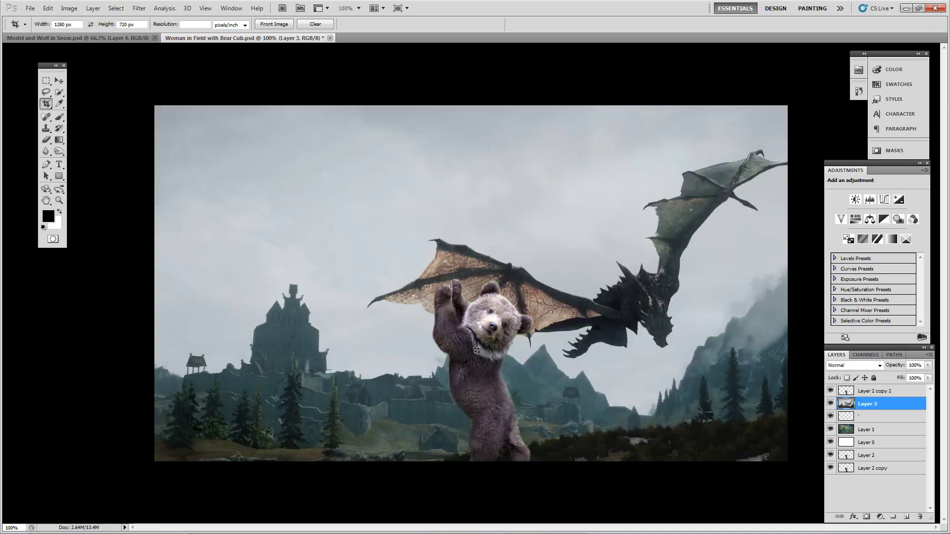
# - Bring the pasted dragon layer to the top of the stack, lower its opacity to 68% and position the dragon over the upper scene
pyautogui.press('v')
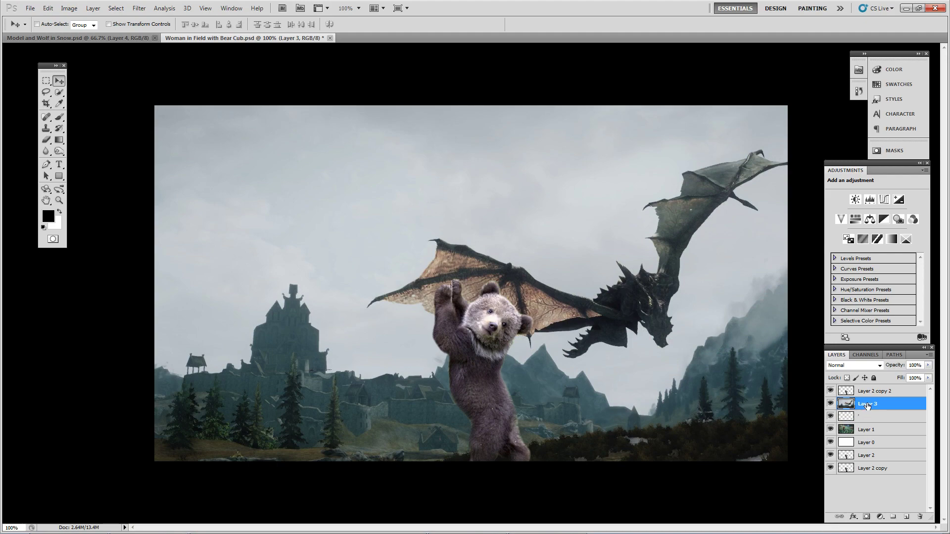
pyautogui.moveTo(873, 403); pyautogui.dragTo(874, 389)
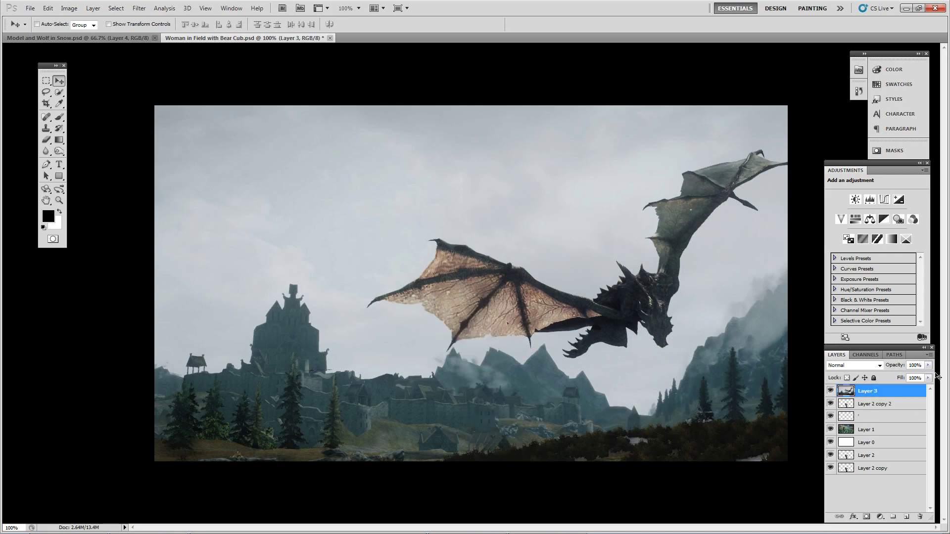
pyautogui.click(928, 366)
pyautogui.moveTo(928, 376); pyautogui.dragTo(895, 378)
pyautogui.moveTo(686, 333); pyautogui.dragTo(596, 163)
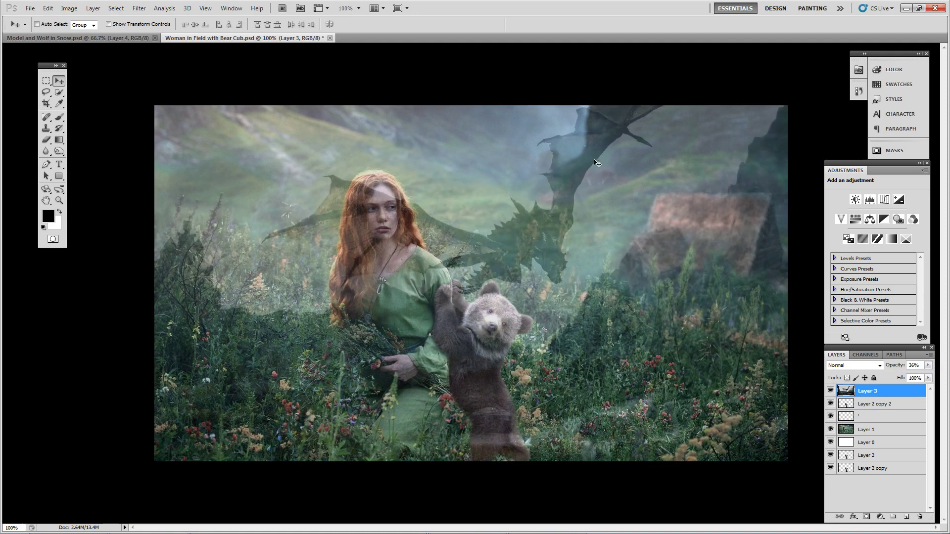
pyautogui.click(928, 366)
pyautogui.click(913, 376)
pyautogui.moveTo(628, 235); pyautogui.dragTo(650, 214)
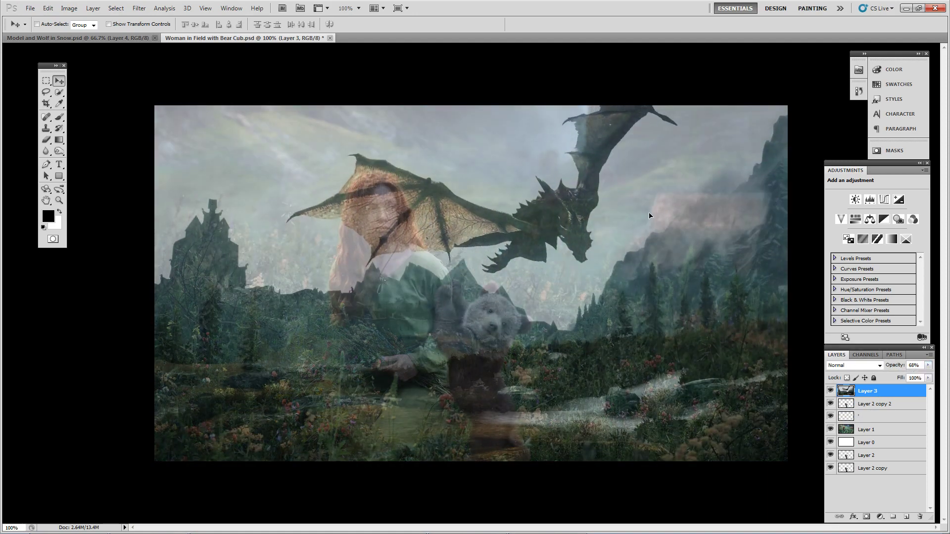
# - Show the transform controls, rotate the dragon layer clockwise and reposition the dragon above the woman and the bear cub
pyautogui.click(127, 24)
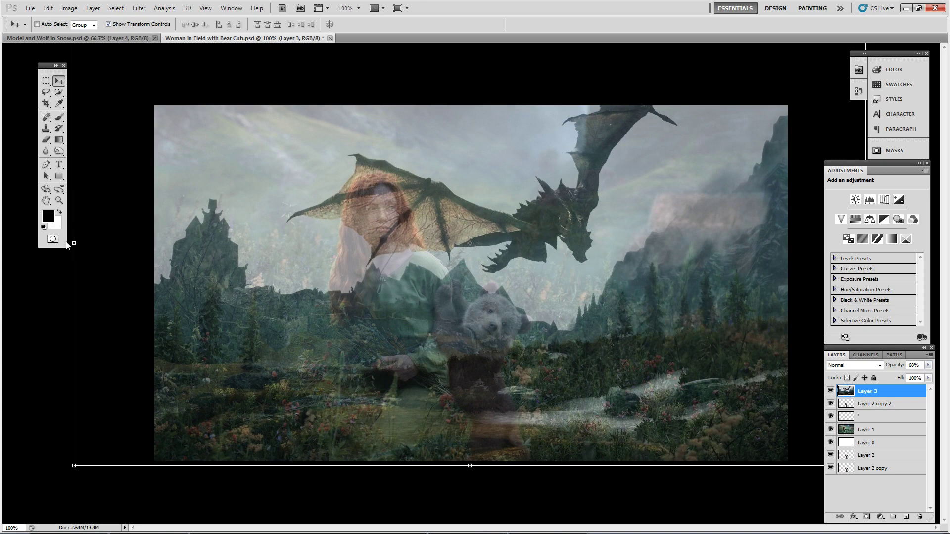
pyautogui.moveTo(58, 62); pyautogui.dragTo(49, 63)
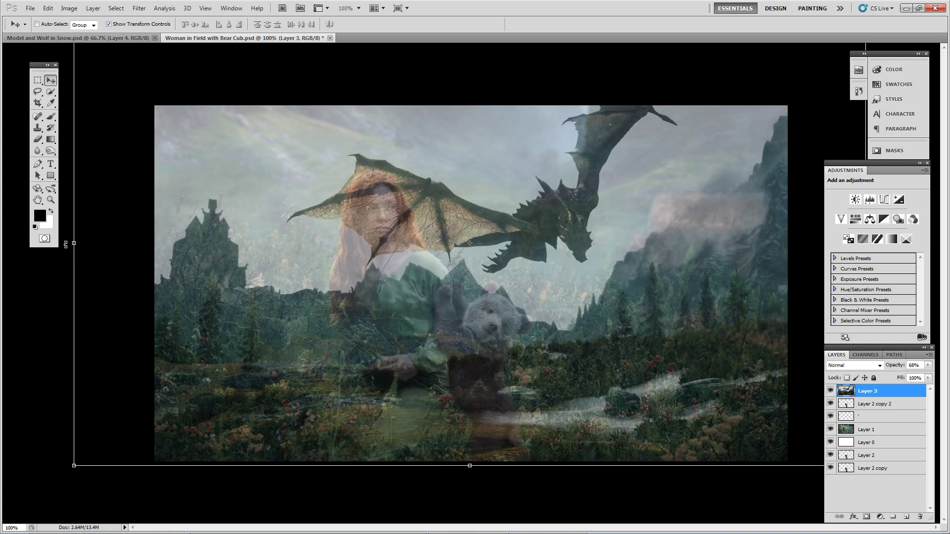
pyautogui.moveTo(70, 242); pyautogui.dragTo(277, 188)
pyautogui.press('Return')
pyautogui.moveTo(565, 237); pyautogui.dragTo(523, 222)
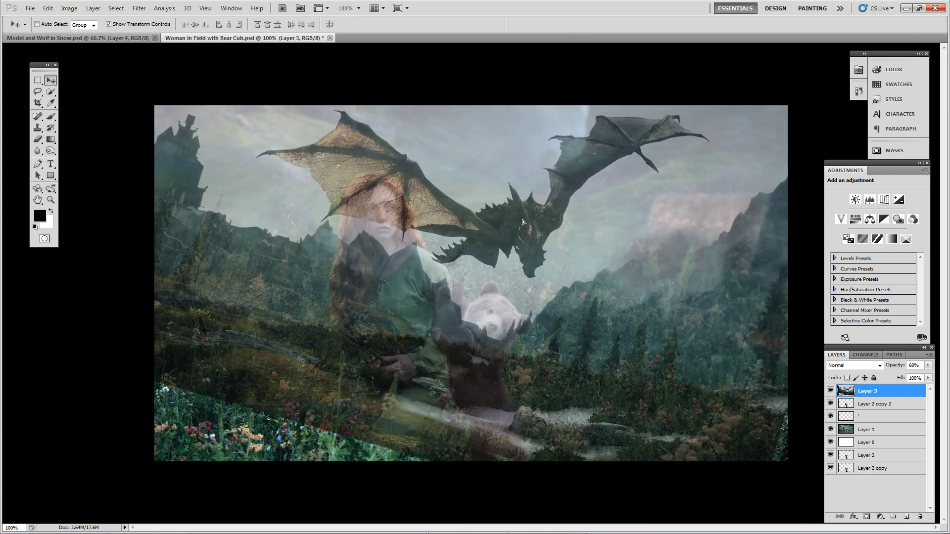
# - Restore the dragon layer's opacity to 100%
pyautogui.click(929, 365)
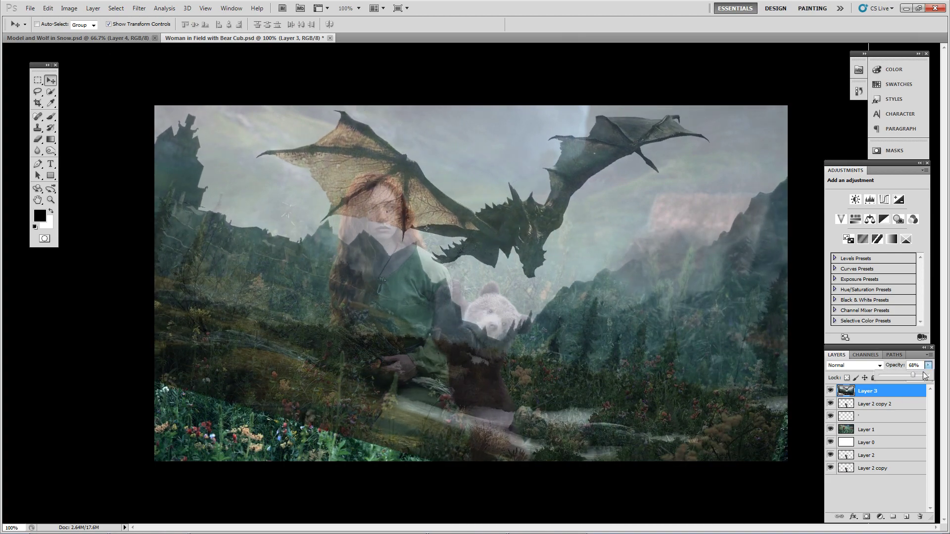
pyautogui.moveTo(912, 374); pyautogui.dragTo(939, 380)
pyautogui.click(536, 332)
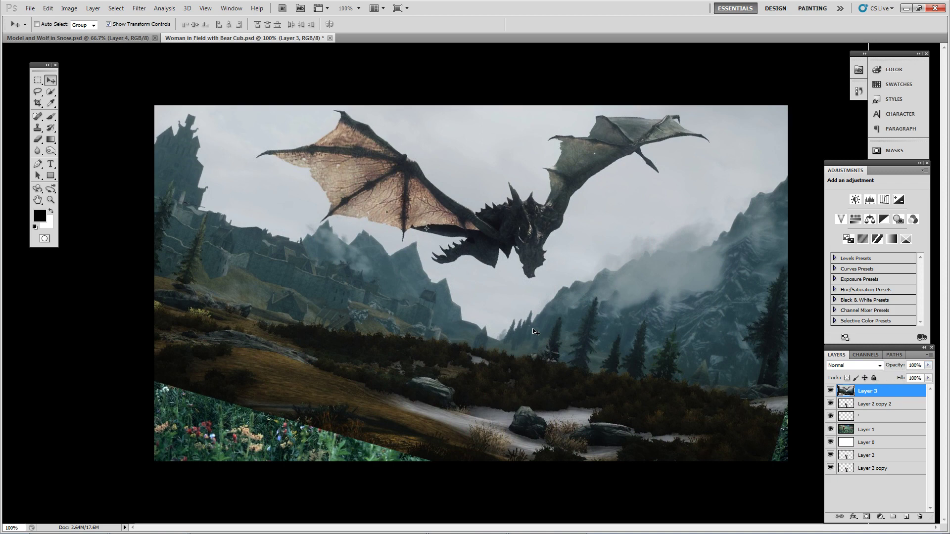
# - Erase the castle, mountains, ground and outer sky around the dragon with a soft Eraser brush enlarged to 80 px
pyautogui.press('e')
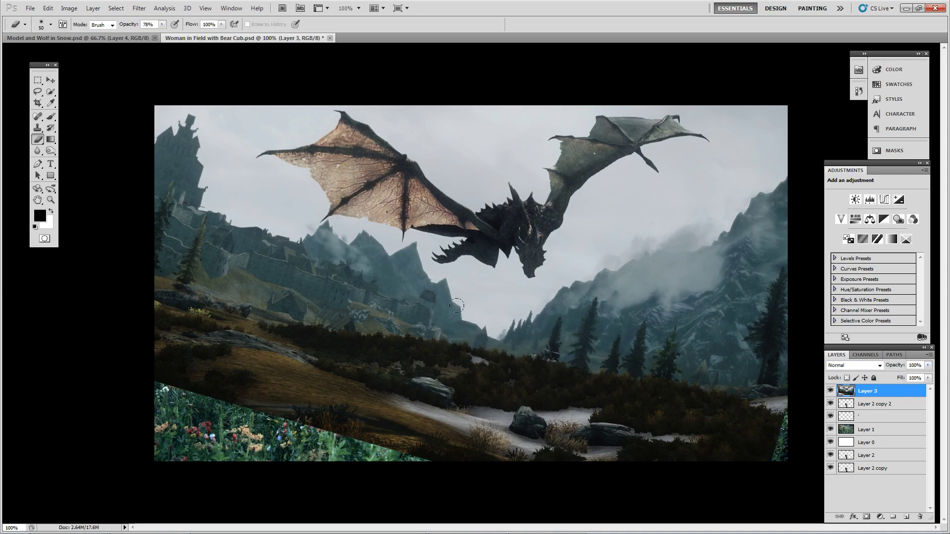
pyautogui.moveTo(451, 306)
pyautogui.mouseDown()
pyautogui.moveTo(437, 298)
pyautogui.moveTo(445, 290)
pyautogui.mouseUp()
pyautogui.hotkey('ctrl', 'z')
pyautogui.rightClick(464, 312)
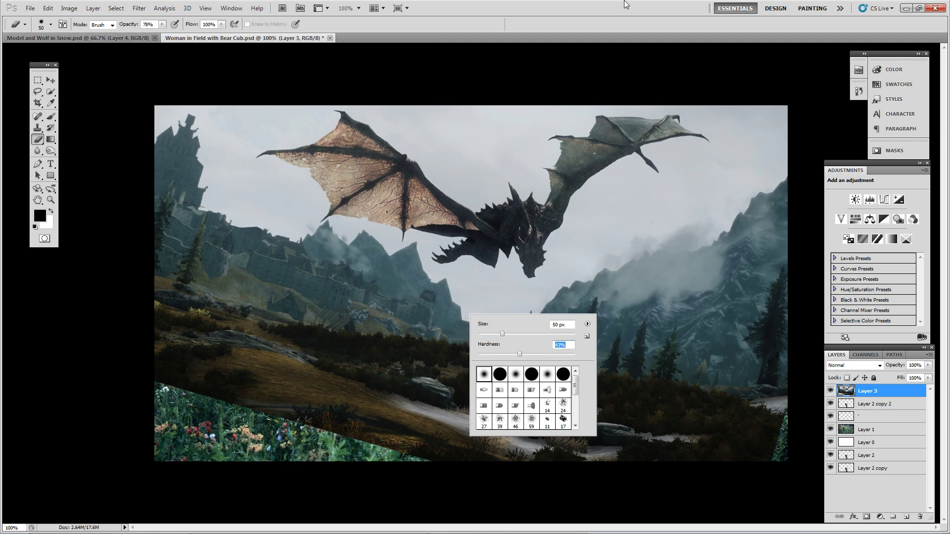
pyautogui.press('Return')
pyautogui.press('[')
pyautogui.moveTo(570, 273)
pyautogui.mouseDown()
pyautogui.moveTo(509, 312)
pyautogui.moveTo(489, 308)
pyautogui.moveTo(407, 273)
pyautogui.moveTo(401, 251)
pyautogui.moveTo(403, 260)
pyautogui.moveTo(347, 233)
pyautogui.moveTo(293, 227)
pyautogui.moveTo(283, 203)
pyautogui.moveTo(218, 150)
pyautogui.moveTo(249, 105)
pyautogui.moveTo(242, 125)
pyautogui.moveTo(305, 98)
pyautogui.moveTo(164, 136)
pyautogui.moveTo(195, 88)
pyautogui.moveTo(225, 83)
pyautogui.moveTo(197, 103)
pyautogui.moveTo(185, 158)
pyautogui.moveTo(150, 52)
pyautogui.moveTo(148, 188)
pyautogui.moveTo(229, 402)
pyautogui.moveTo(493, 471)
pyautogui.moveTo(423, 431)
pyautogui.moveTo(247, 378)
pyautogui.moveTo(415, 369)
pyautogui.moveTo(450, 316)
pyautogui.moveTo(382, 270)
pyautogui.moveTo(273, 233)
pyautogui.moveTo(192, 163)
pyautogui.moveTo(236, 185)
pyautogui.moveTo(214, 205)
pyautogui.moveTo(238, 248)
pyautogui.moveTo(330, 283)
pyautogui.mouseUp()
pyautogui.press('[')
pyautogui.press('[')
pyautogui.press(']')
pyautogui.press(']')
pyautogui.press(']')
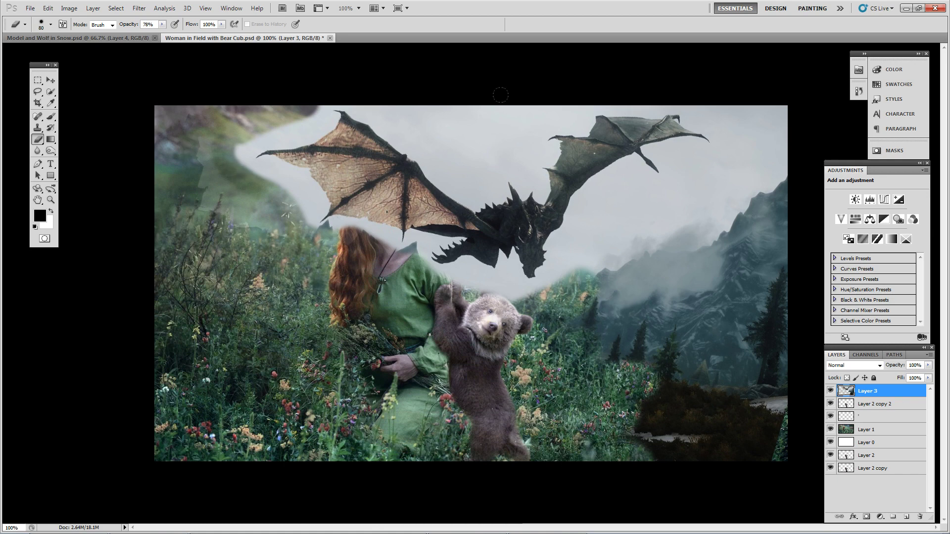
pyautogui.moveTo(500, 95)
pyautogui.mouseDown()
pyautogui.moveTo(398, 91)
pyautogui.moveTo(480, 132)
pyautogui.moveTo(510, 82)
pyautogui.moveTo(565, 64)
pyautogui.mouseUp()
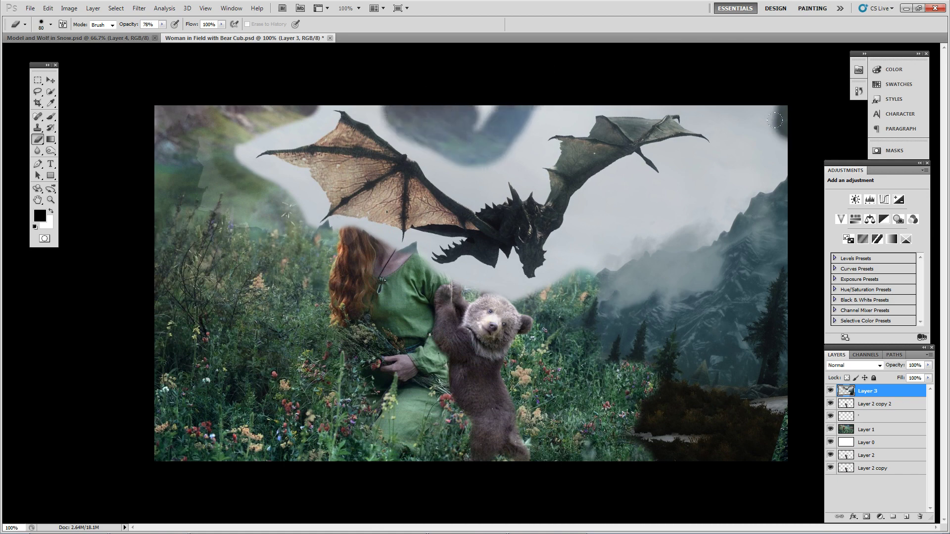
pyautogui.moveTo(775, 119)
pyautogui.mouseDown()
pyautogui.moveTo(578, 239)
pyautogui.moveTo(557, 310)
pyautogui.moveTo(677, 220)
pyautogui.moveTo(654, 239)
pyautogui.moveTo(783, 199)
pyautogui.moveTo(730, 249)
pyautogui.moveTo(800, 258)
pyautogui.moveTo(739, 319)
pyautogui.moveTo(789, 325)
pyautogui.moveTo(721, 398)
pyautogui.moveTo(762, 410)
pyautogui.moveTo(697, 464)
pyautogui.mouseUp()
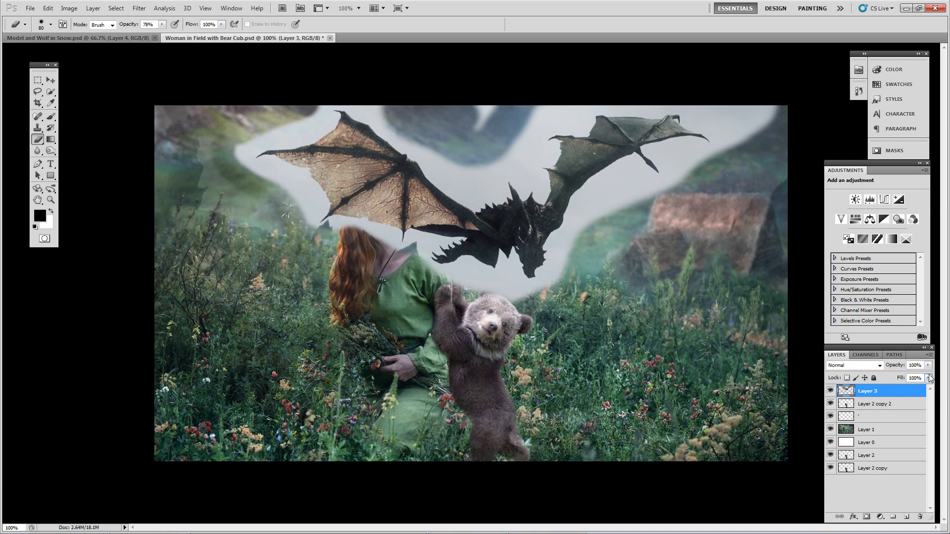
# - Set the dragon layer's blending mode to Multiply after comparing it with the neighbouring modes
pyautogui.doubleClick(876, 369)
pyautogui.press('Down')
pyautogui.press('Down')
pyautogui.press('Down')
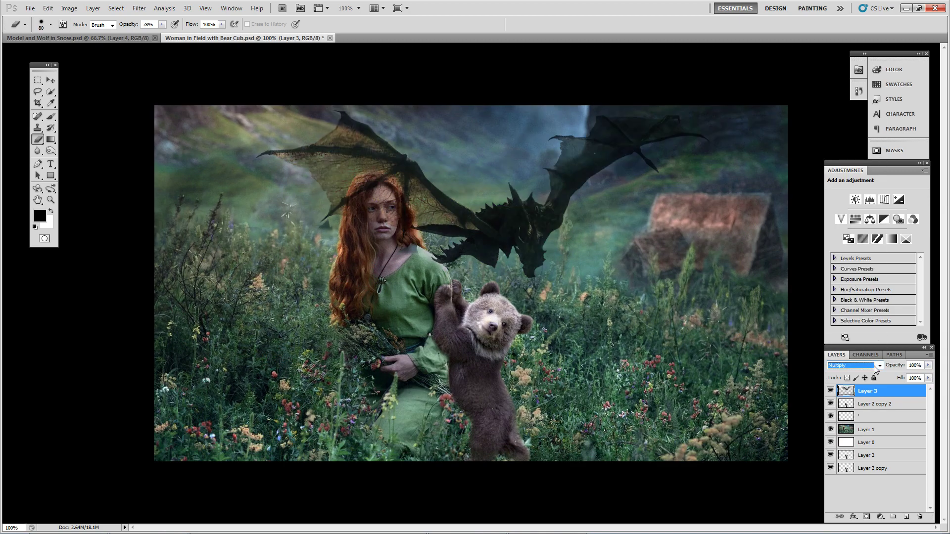
pyautogui.press('Up')
pyautogui.press('Down')
pyautogui.press('Down')
pyautogui.press('Up')
# - Scale the dragon layer to 63.77%, move the dragon into the sky beside the woman's head and rotate it slightly clockwise
pyautogui.click(52, 81)
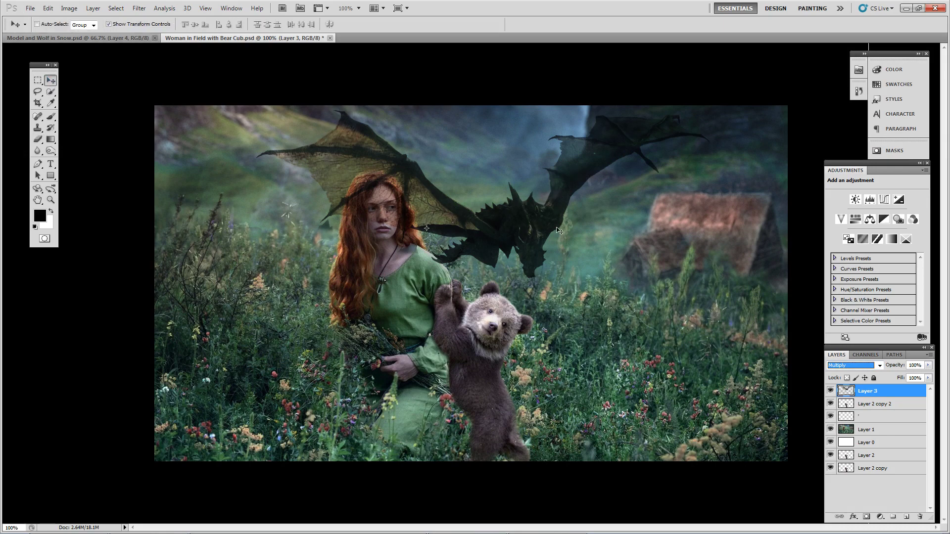
pyautogui.moveTo(559, 231)
pyautogui.mouseDown()
pyautogui.moveTo(556, 213)
pyautogui.moveTo(553, 222)
pyautogui.mouseUp()
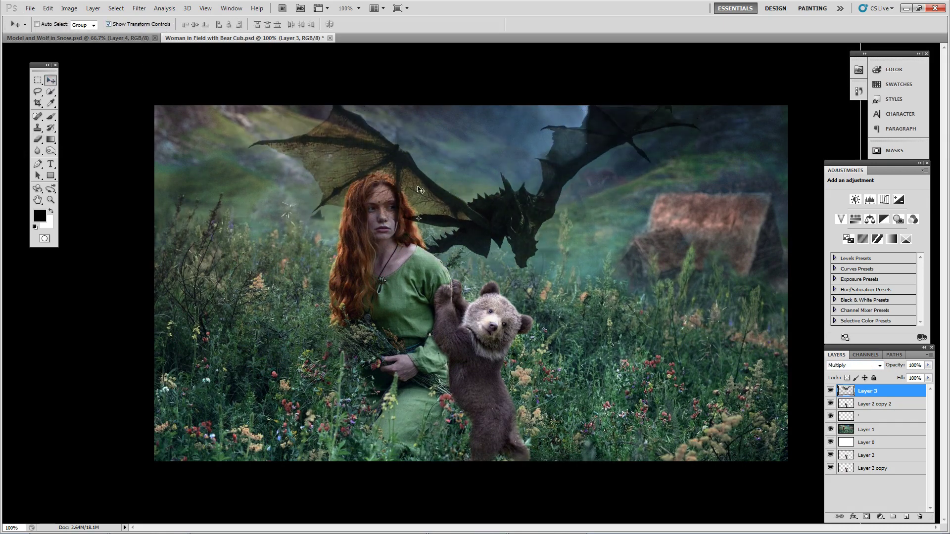
pyautogui.moveTo(258, 242); pyautogui.dragTo(390, 184)
pyautogui.moveTo(110, 483); pyautogui.dragTo(437, 244)
pyautogui.moveTo(728, 127); pyautogui.dragTo(470, 277)
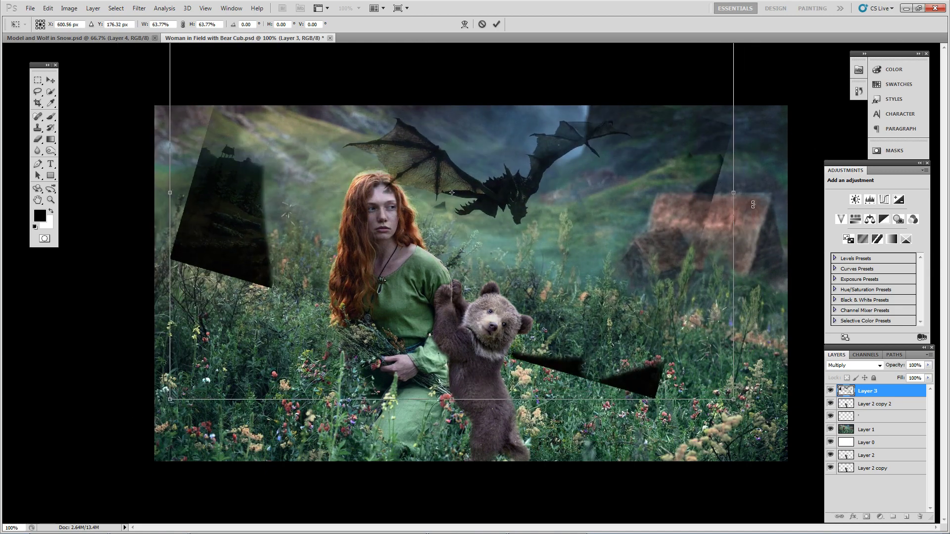
pyautogui.moveTo(753, 204); pyautogui.dragTo(785, 218)
pyautogui.press('Return')
# - Enlarge the dragon layer slightly and shift the dragon further right, above the bear cub
pyautogui.moveTo(593, 245); pyautogui.dragTo(599, 244)
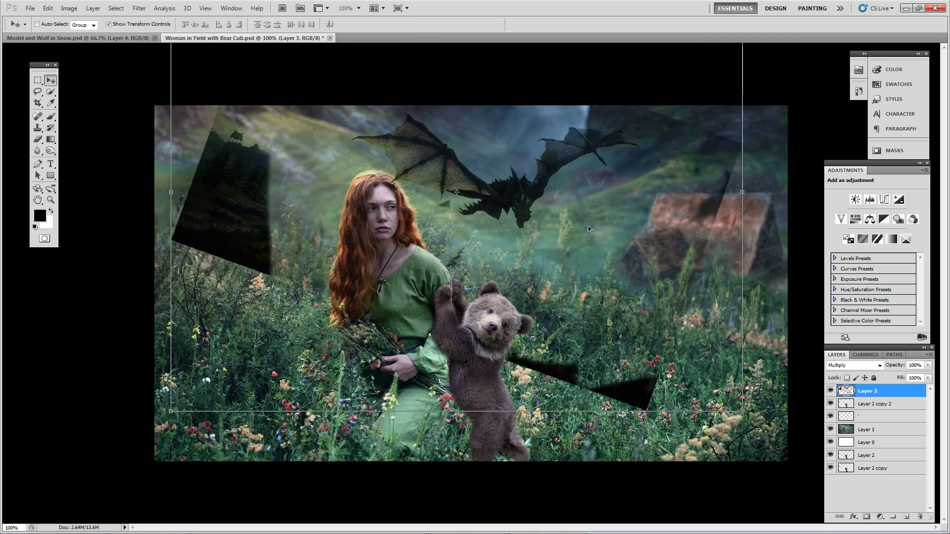
pyautogui.moveTo(169, 420); pyautogui.dragTo(158, 428)
pyautogui.moveTo(552, 313)
pyautogui.mouseDown()
pyautogui.moveTo(566, 298)
pyautogui.moveTo(570, 313)
pyautogui.mouseUp()
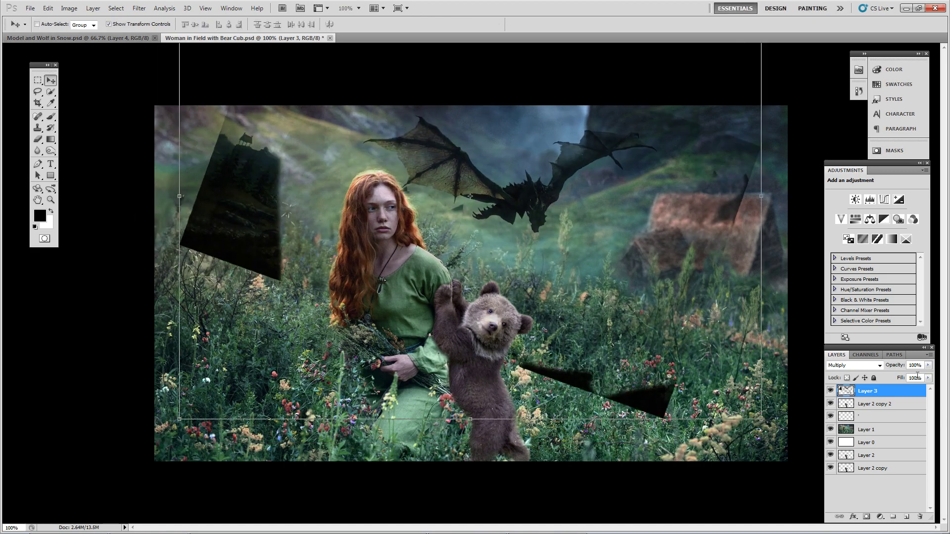
# - Try 30% opacity on the dragon layer, restore it to 100%, and set the blending mode to Hard Light after comparing other modes
pyautogui.press('3')
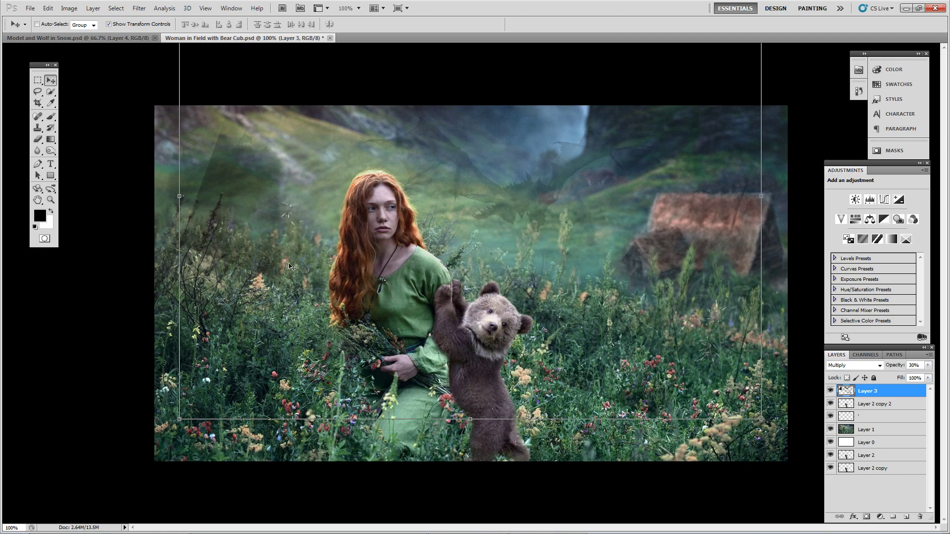
pyautogui.press('0')
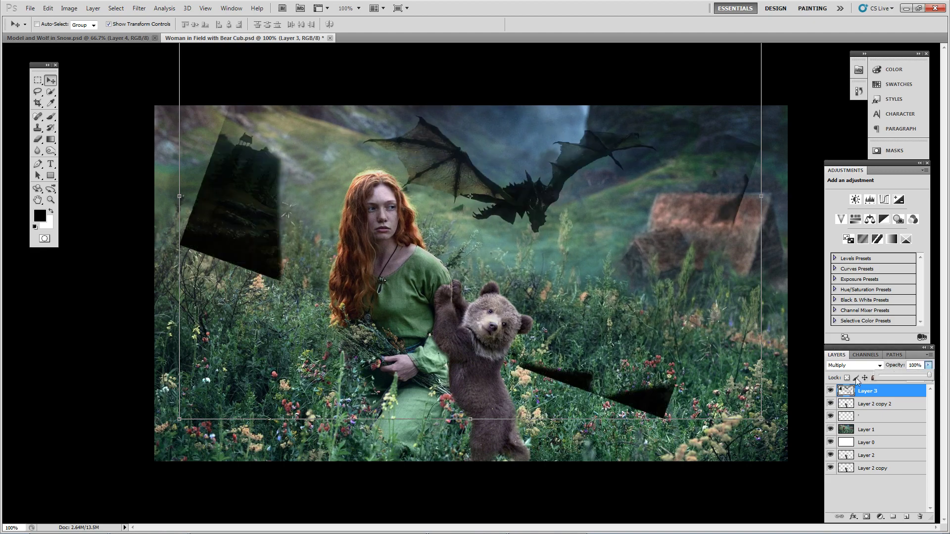
pyautogui.click(836, 367)
pyautogui.press('Down')
pyautogui.press('Down')
pyautogui.press('Down')
pyautogui.press('Down')
pyautogui.press('Down')
pyautogui.press('Down')
pyautogui.press('Down')
pyautogui.press('Down')
pyautogui.press('Down')
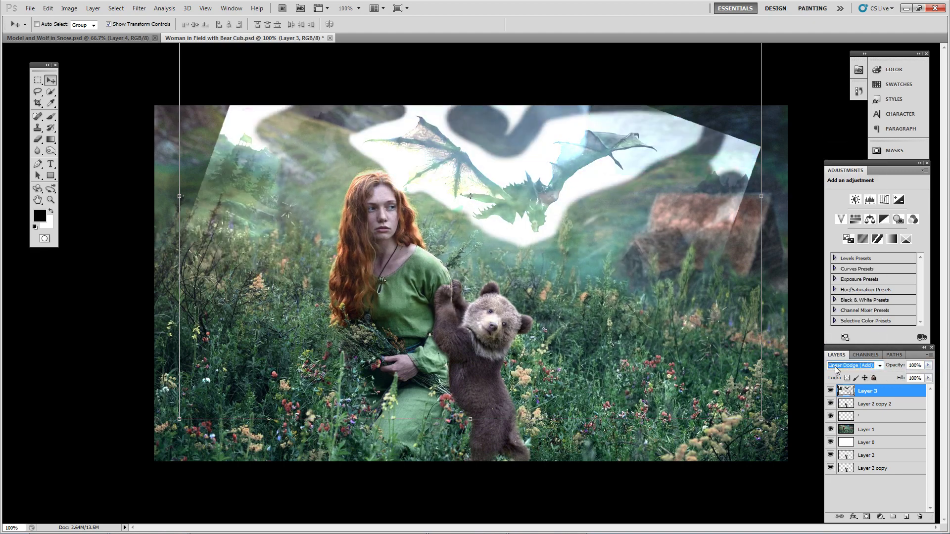
pyautogui.press('Down')
pyautogui.press('Down')
pyautogui.press('Down')
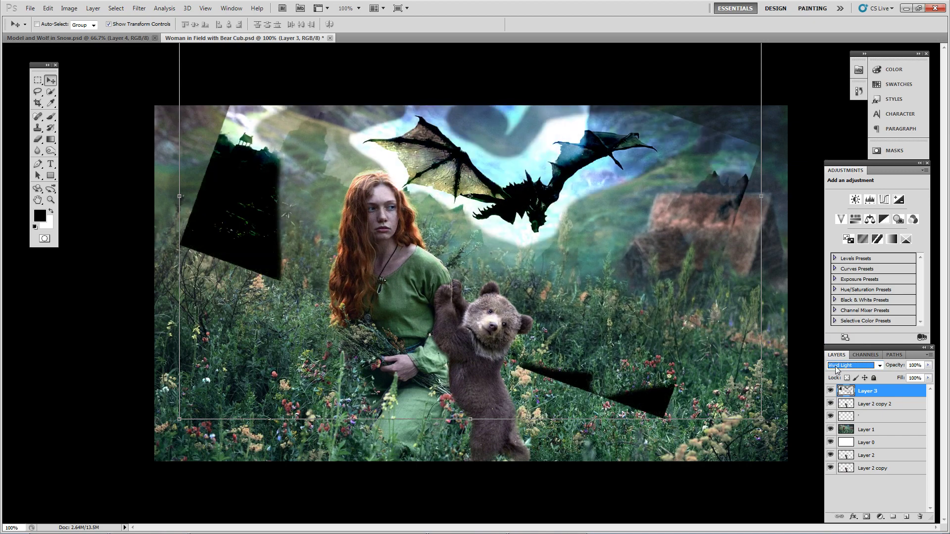
pyautogui.press('Up')
pyautogui.press('Return')
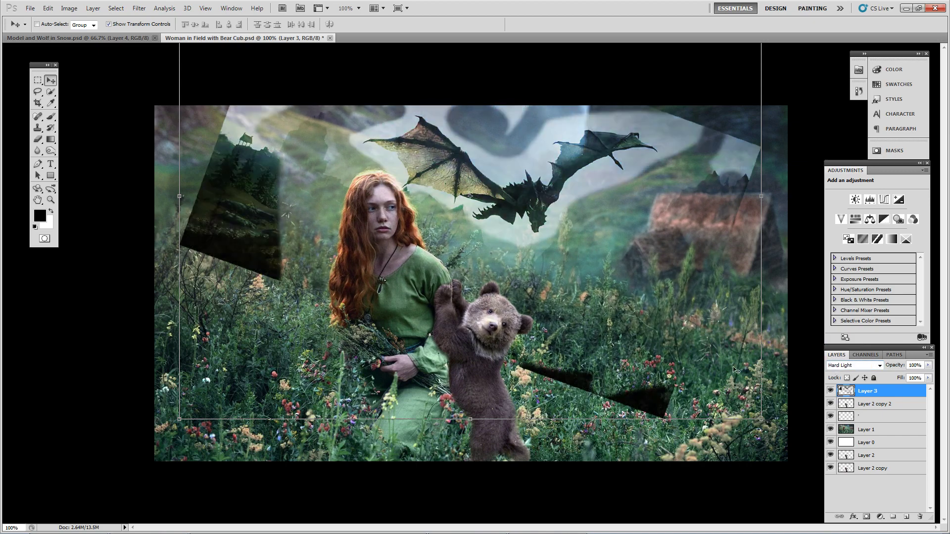
# - Erase leftover background fragments beside the woman and above the hut, and set the dragon layer's blending mode to Normal
pyautogui.press('e')
pyautogui.moveTo(291, 267)
pyautogui.mouseDown()
pyautogui.moveTo(274, 98)
pyautogui.moveTo(192, 300)
pyautogui.moveTo(281, 91)
pyautogui.mouseUp()
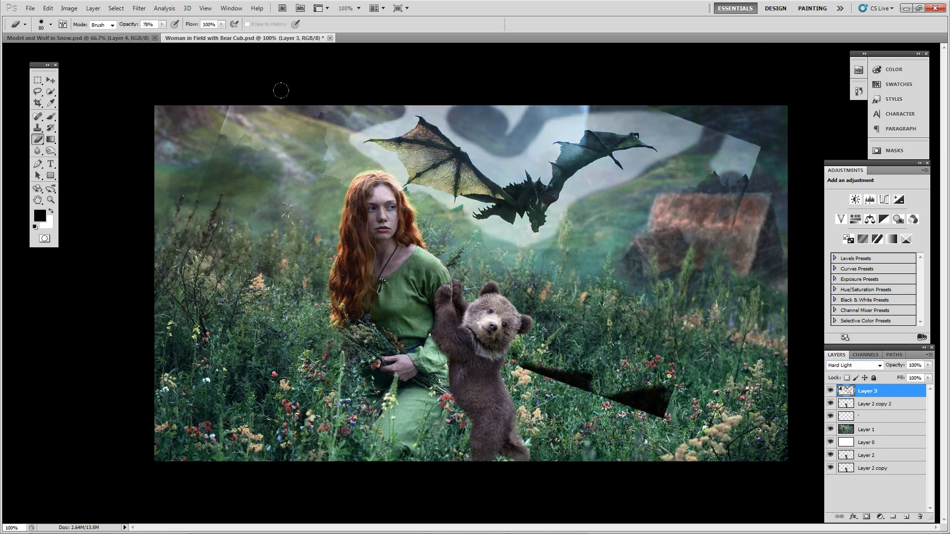
pyautogui.moveTo(682, 205)
pyautogui.mouseDown()
pyautogui.moveTo(734, 156)
pyautogui.moveTo(705, 161)
pyautogui.mouseUp()
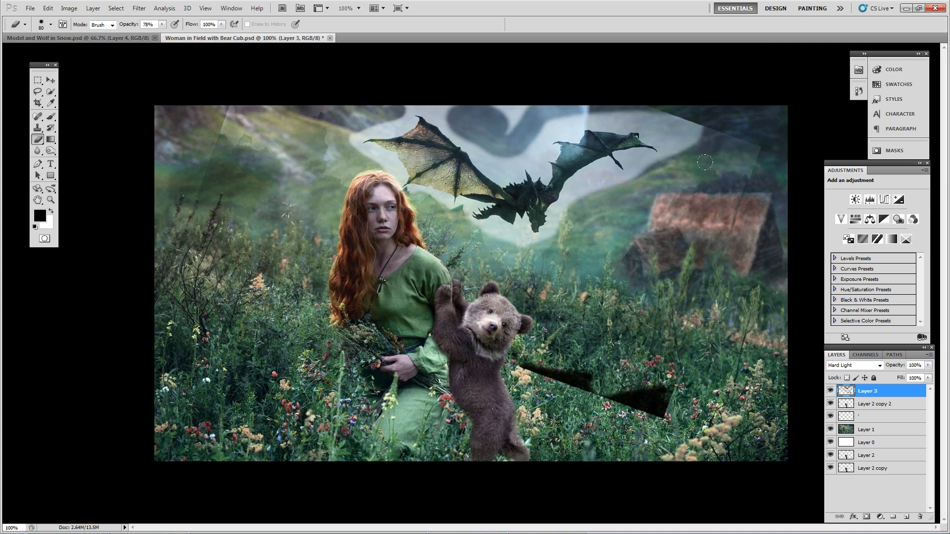
pyautogui.click(879, 365)
pyautogui.click(832, 105)
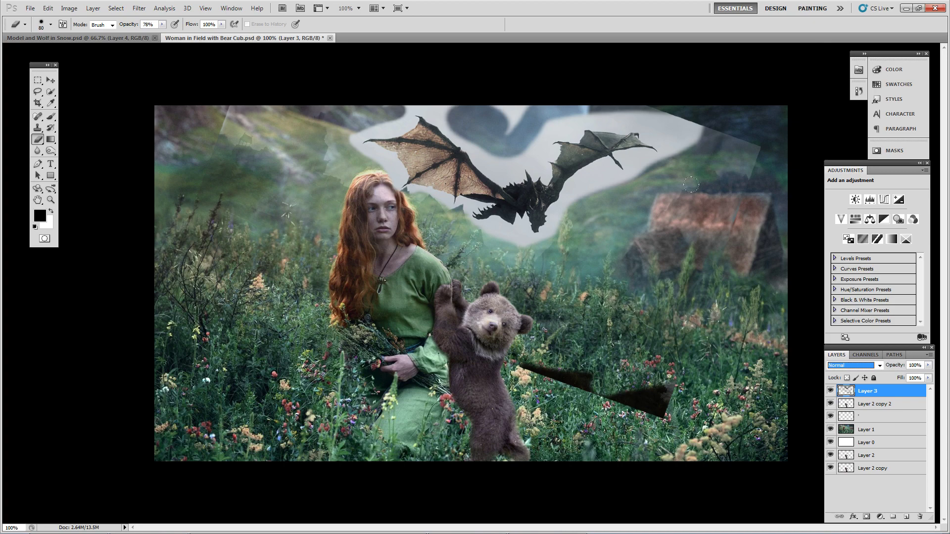
# - Try erasing the remaining sky close to the dragon's body with the Eraser and undo the stroke
pyautogui.press('z')
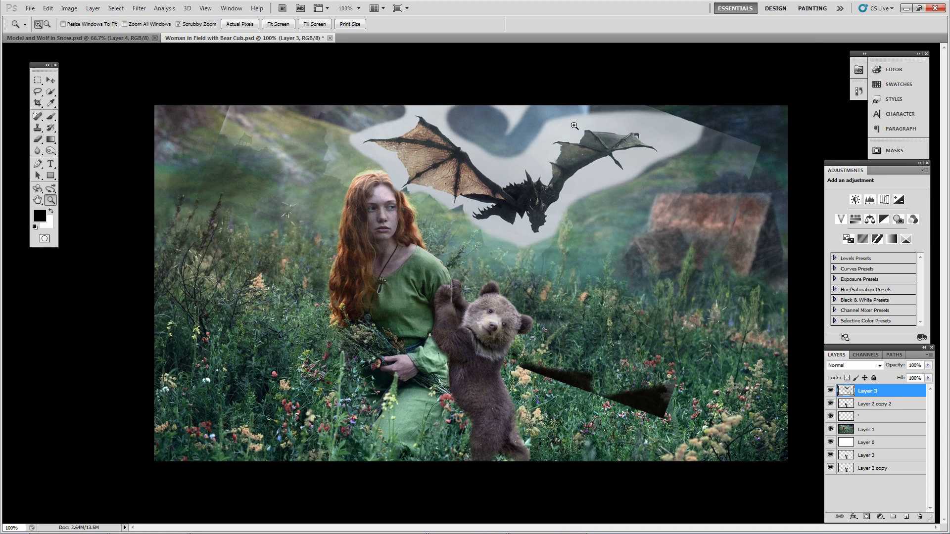
pyautogui.click(591, 158)
pyautogui.moveTo(592, 158); pyautogui.dragTo(493, 285)
pyautogui.press('e')
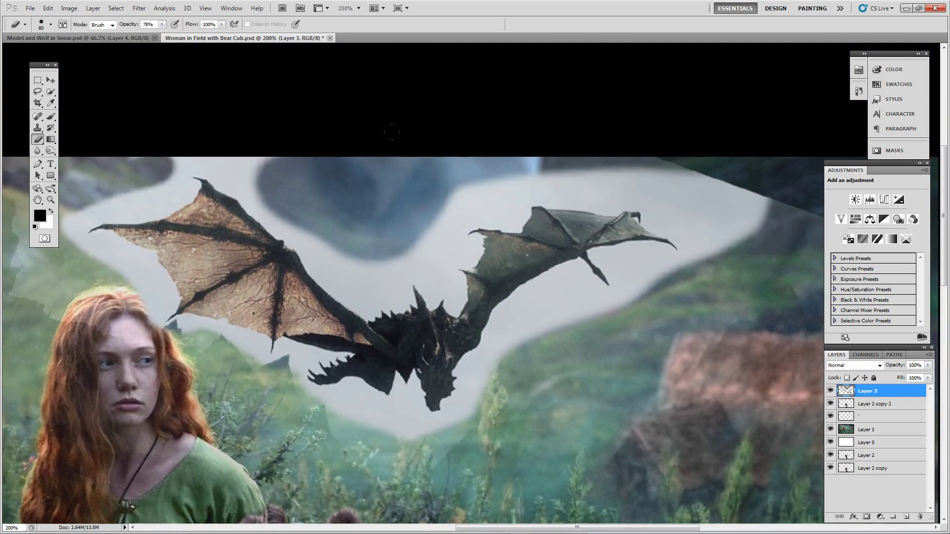
pyautogui.moveTo(402, 376); pyautogui.dragTo(429, 293)
pyautogui.hotkey('ctrl', 'z')
# - Cycle through the dragon layer's blending modes from Vivid Light back to Multiply
pyautogui.hotkey('shift', '+')
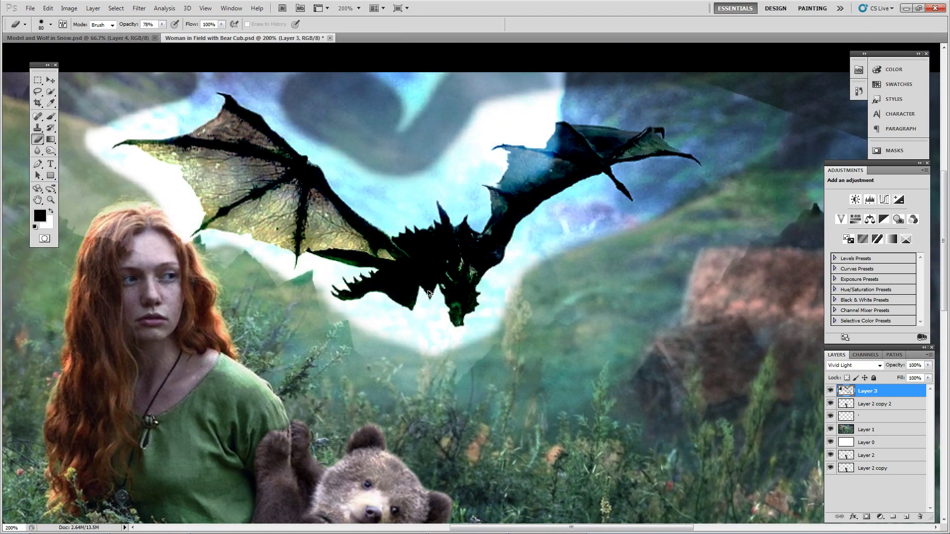
pyautogui.hotkey('shift', '-')
pyautogui.hotkey('shift', '-')
pyautogui.hotkey('shift', '-')
pyautogui.hotkey('shift', '-')
pyautogui.hotkey('shift', '-')
pyautogui.hotkey('shift', '-')
pyautogui.hotkey('shift', '-')
pyautogui.hotkey('shift', '-')
pyautogui.hotkey('shift', '-')
pyautogui.hotkey('shift', '-')
pyautogui.hotkey('shift', '-')
pyautogui.hotkey('shift', '-')
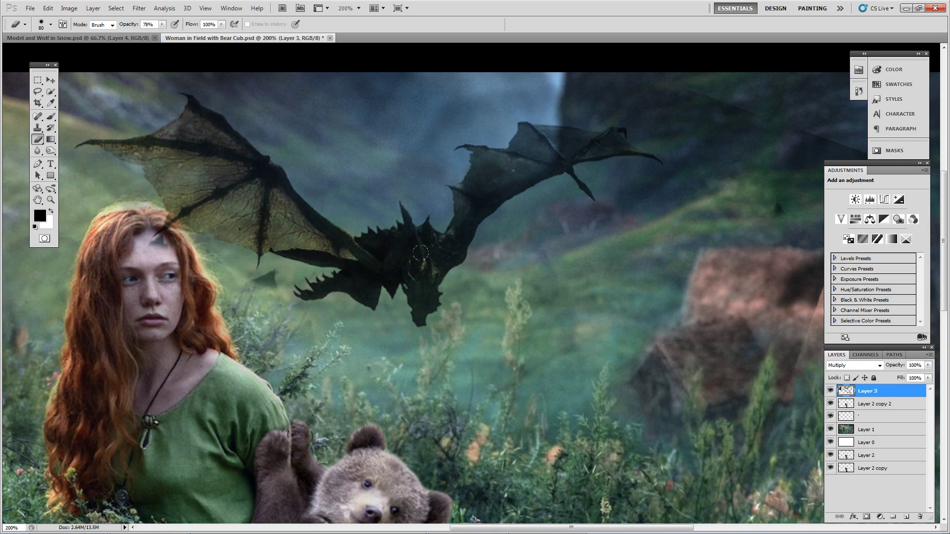
pyautogui.hotkey('ctrl', '-')
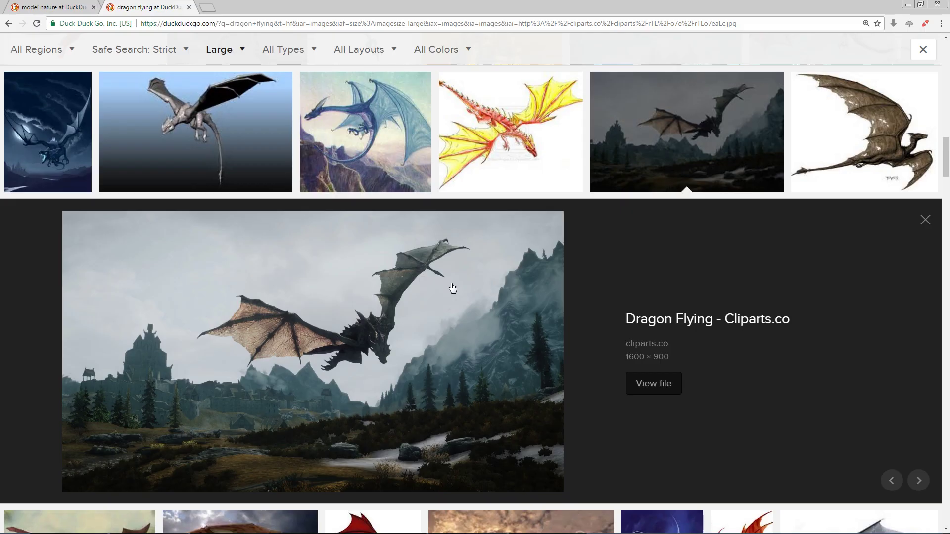
# - Copy the flying dragon picture from the browser's image results and paste it into the woman and bear cub document in Photoshop
pyautogui.scroll(2, 453, 288)
pyautogui.scroll(-1, 453, 288)
pyautogui.rightClick(327, 340)
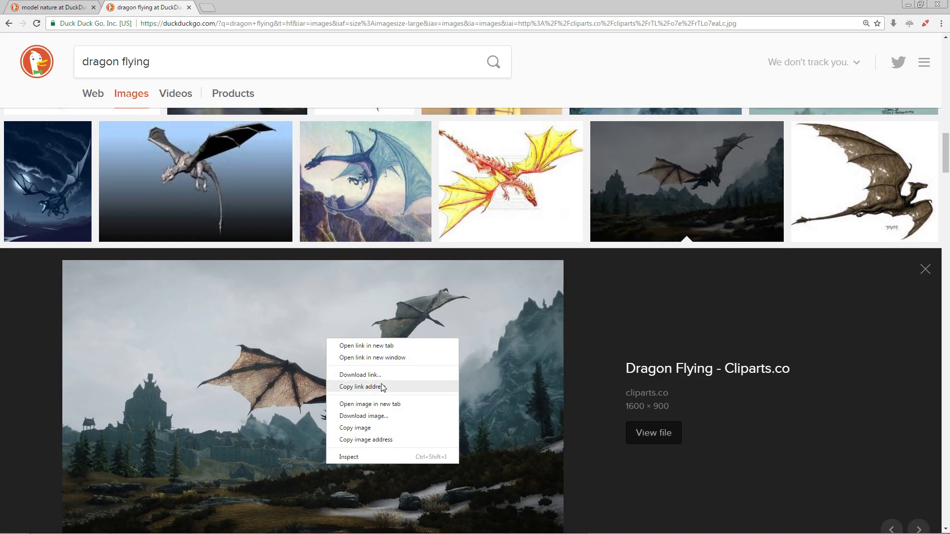
pyautogui.click(367, 428)
pyautogui.hotkey('alt', 'Tab')
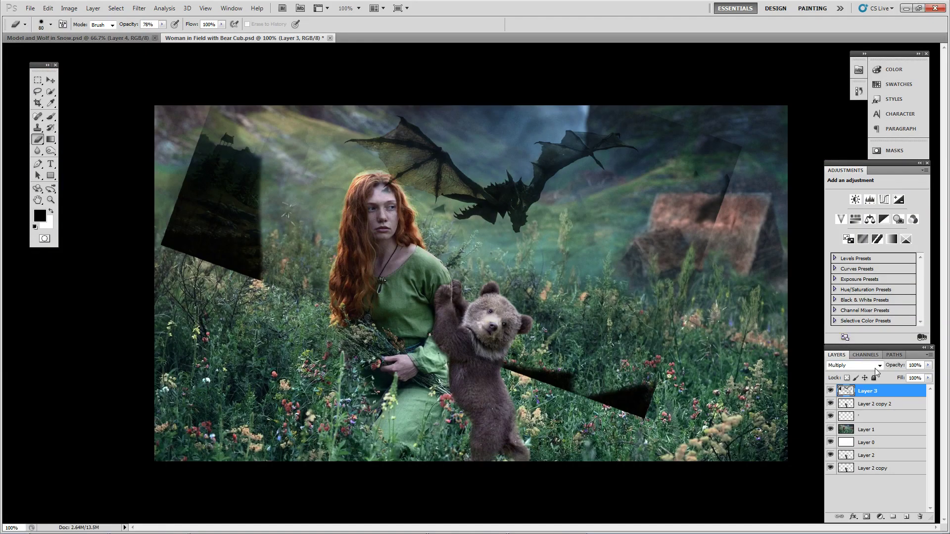
pyautogui.hotkey('ctrl', 'v')
# - Move the pasted dragon picture left so the whole dragon lies within the canvas
pyautogui.press('v')
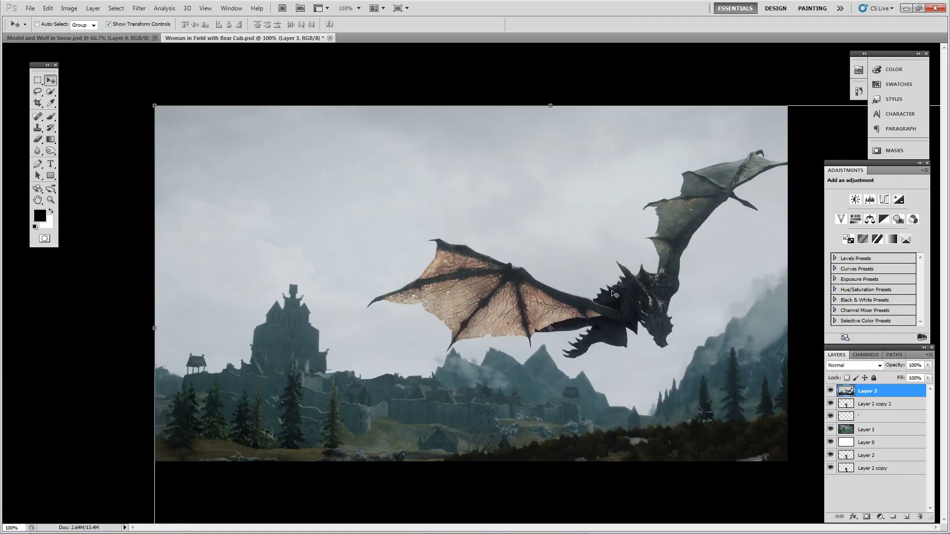
pyautogui.moveTo(615, 312); pyautogui.dragTo(484, 312)
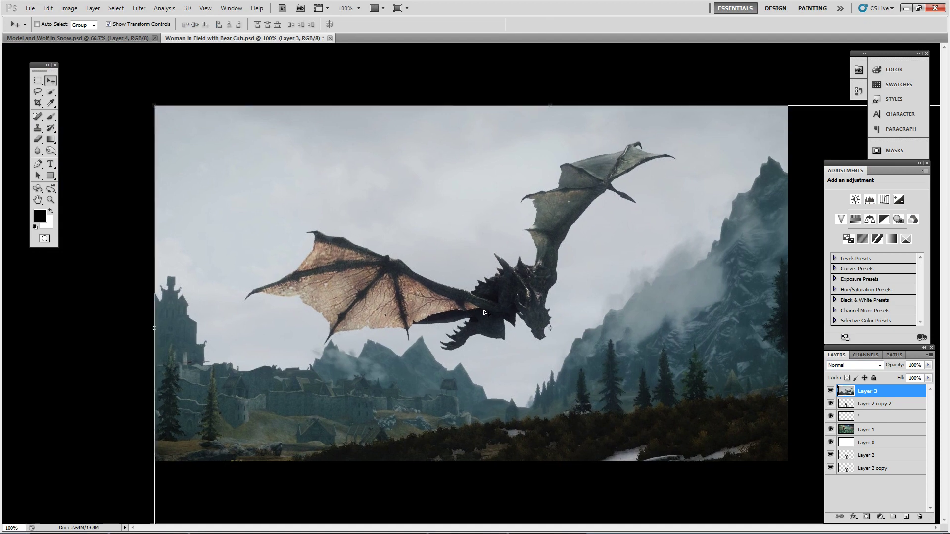
pyautogui.hotkey('ctrl', 'z')
pyautogui.moveTo(591, 315); pyautogui.dragTo(504, 314)
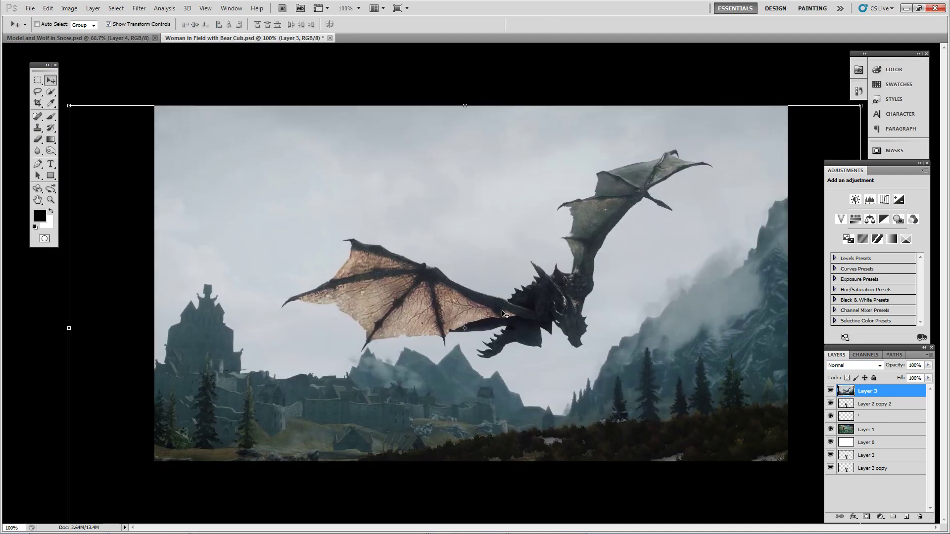
# - Switch to the Background Eraser and enlarge its brush to 1000 px
pyautogui.click(38, 139)
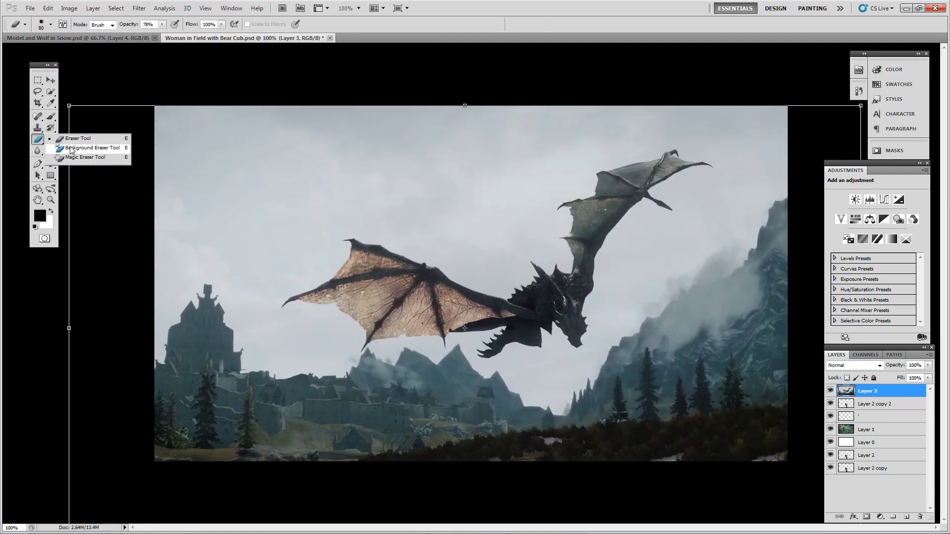
pyautogui.click(88, 148)
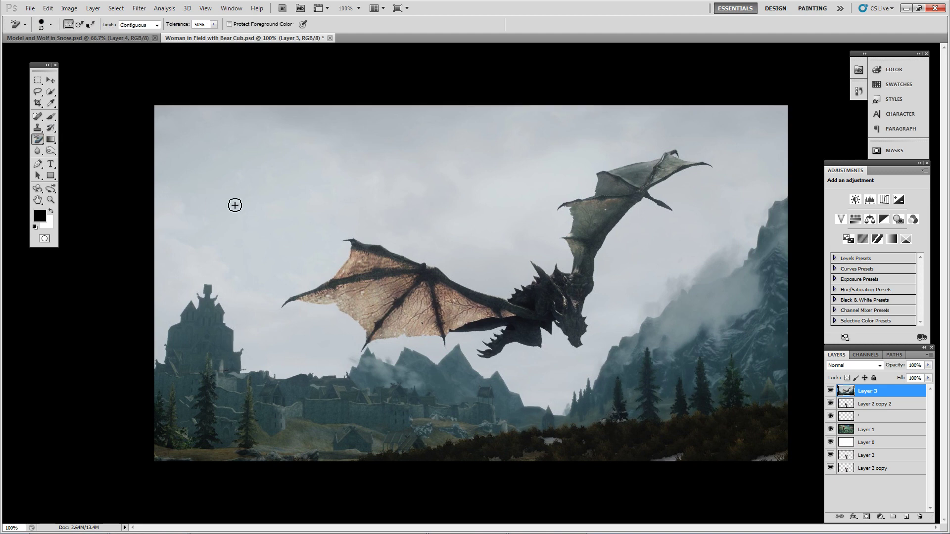
pyautogui.rightClick(253, 214)
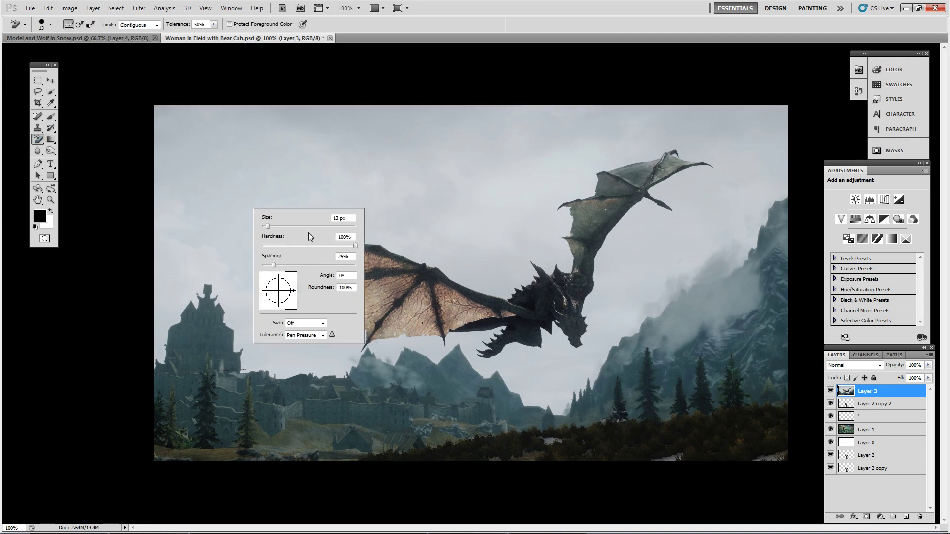
pyautogui.write('109')
pyautogui.press('Return')
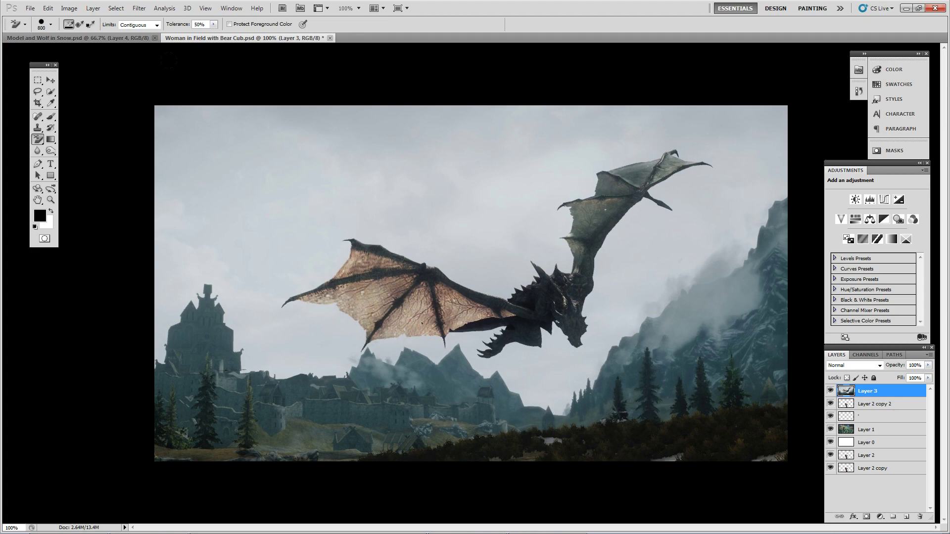
# - Try removing the grey sky around the dragon with the Background Eraser at 50% tolerance and undo the attempts
pyautogui.click(449, 237)
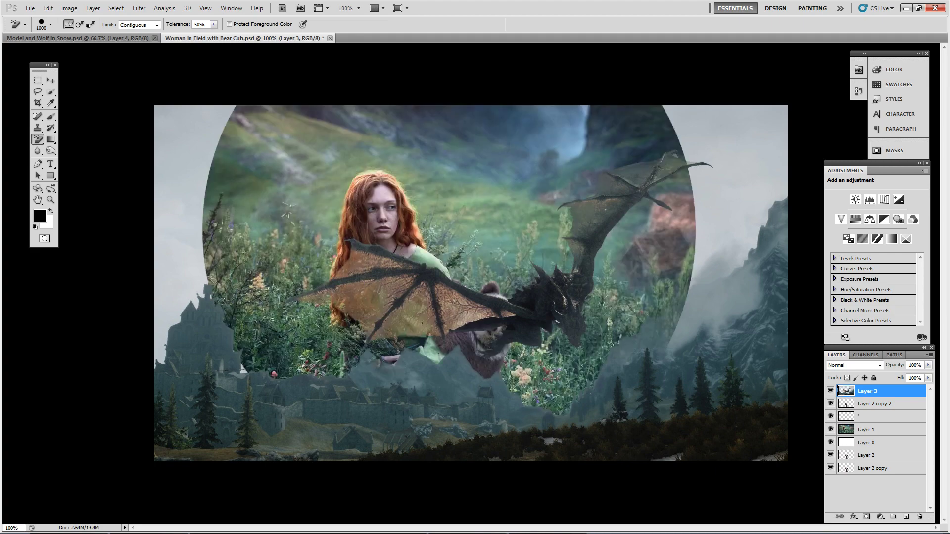
pyautogui.hotkey('ctrl', 'z')
pyautogui.click(479, 233)
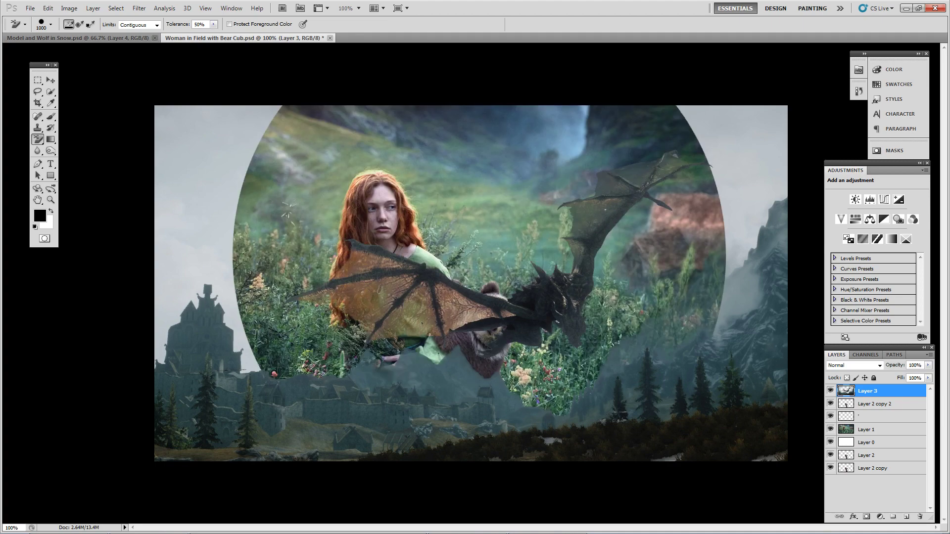
pyautogui.hotkey('ctrl', 'z')
pyautogui.hotkey('ctrl', 'z')
pyautogui.hotkey('ctrl', 'z')
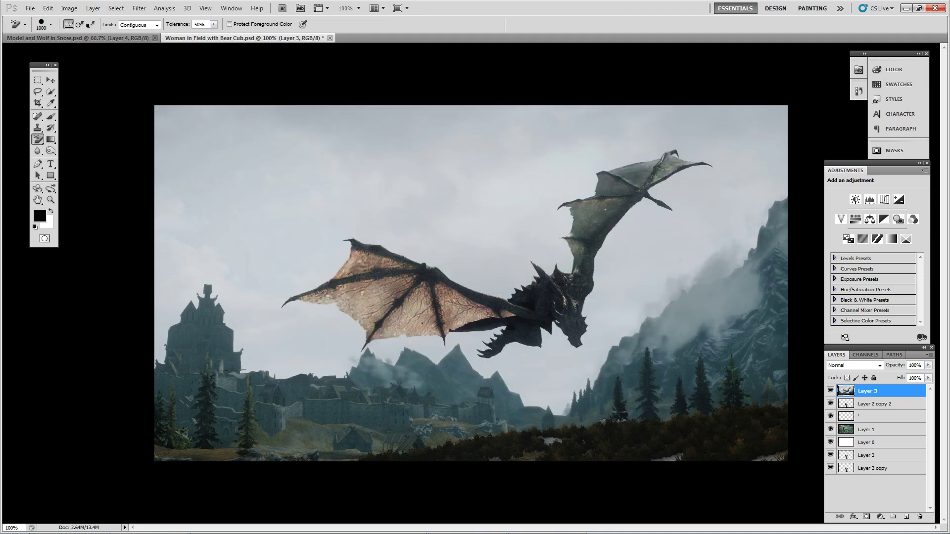
# - Erase the grey sky around the dragon with the Background Eraser at 30% tolerance
pyautogui.moveTo(210, 23); pyautogui.dragTo(205, 34)
pyautogui.click(357, 193)
pyautogui.click(437, 388)
pyautogui.hotkey('ctrl', 'alt', 'z')
pyautogui.hotkey('ctrl', 'alt', 'z')
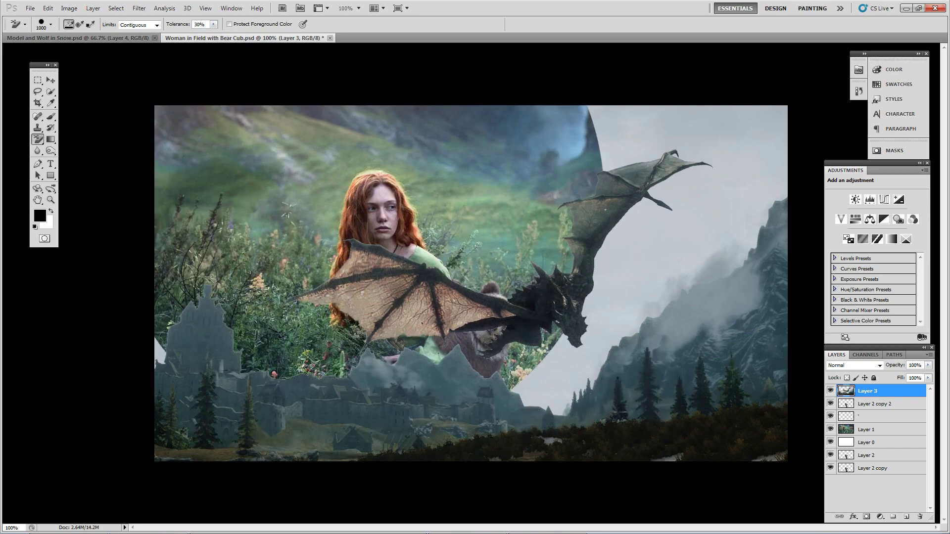
pyautogui.hotkey('ctrl', 'shift', 'z')
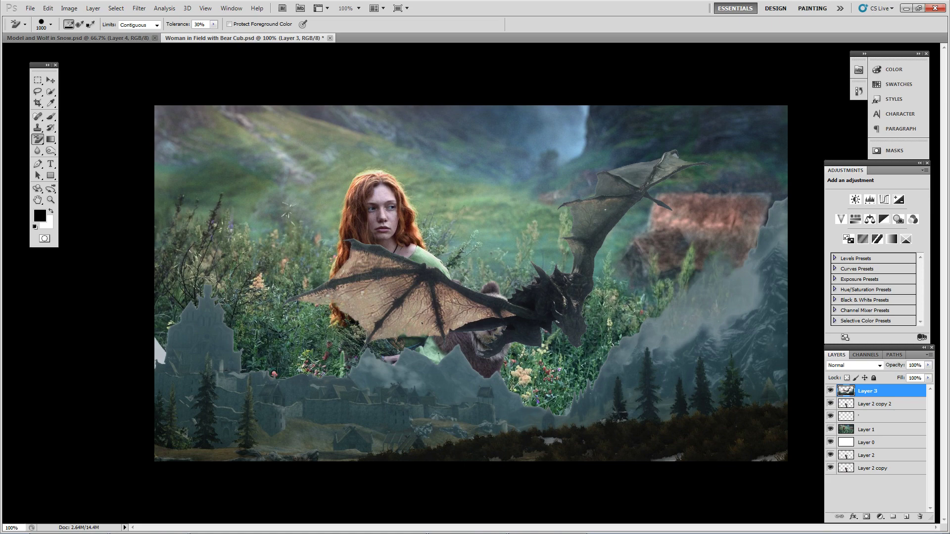
pyautogui.hotkey('ctrl', 'shift', 'z')
pyautogui.hotkey('ctrl', 'alt', 'z')
# - Erase the mountain peaks and castle walls beneath the dragon's wing with the regular Eraser, using a 35 px brush
pyautogui.rightClick(37, 140)
pyautogui.click(76, 139)
pyautogui.press('z')
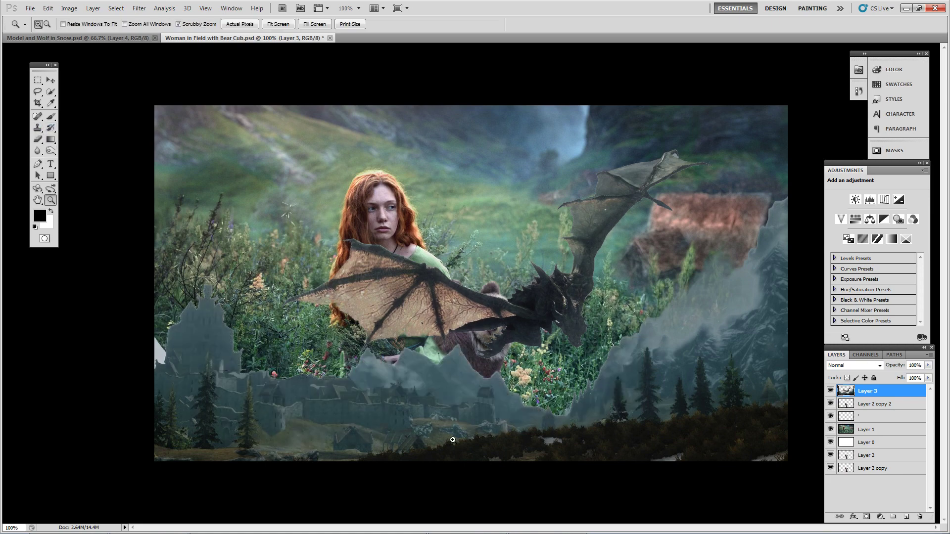
pyautogui.click(452, 435)
pyautogui.click(452, 434)
pyautogui.press('e')
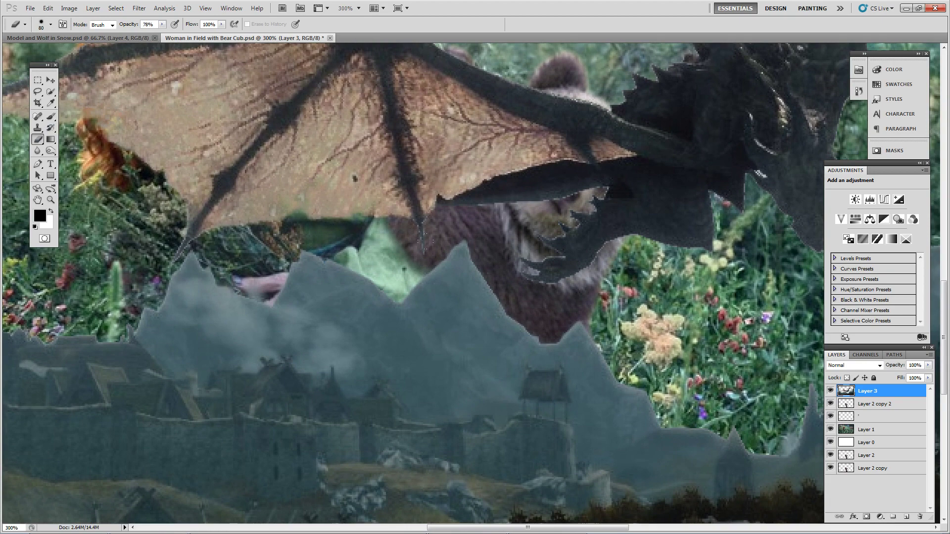
pyautogui.moveTo(449, 245)
pyautogui.mouseDown()
pyautogui.moveTo(446, 297)
pyautogui.moveTo(416, 317)
pyautogui.moveTo(306, 267)
pyautogui.moveTo(220, 269)
pyautogui.moveTo(205, 260)
pyautogui.mouseUp()
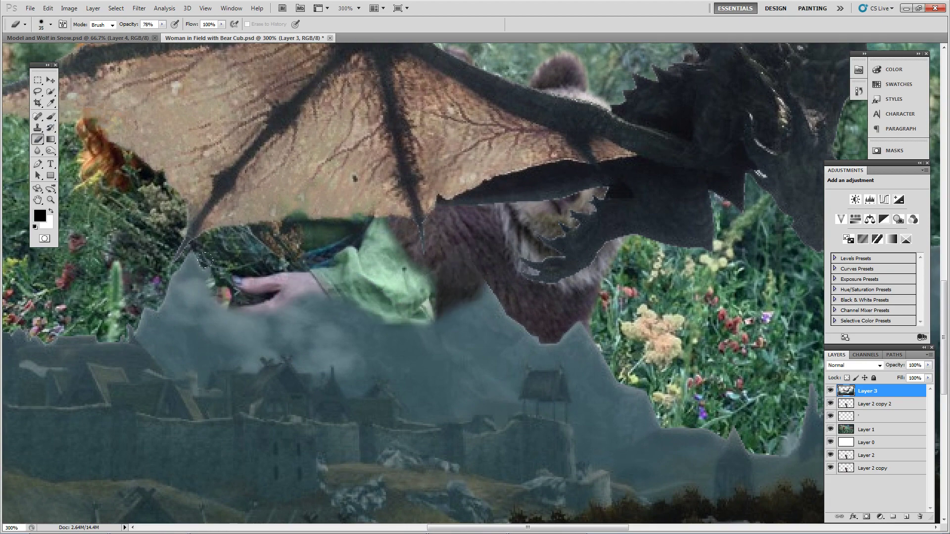
pyautogui.rightClick(224, 277)
pyautogui.click(257, 337)
pyautogui.moveTo(181, 367)
pyautogui.mouseDown()
pyautogui.moveTo(205, 266)
pyautogui.moveTo(168, 342)
pyautogui.moveTo(277, 352)
pyautogui.moveTo(495, 292)
pyautogui.moveTo(638, 409)
pyautogui.mouseUp()
pyautogui.moveTo(717, 391); pyautogui.dragTo(438, 304)
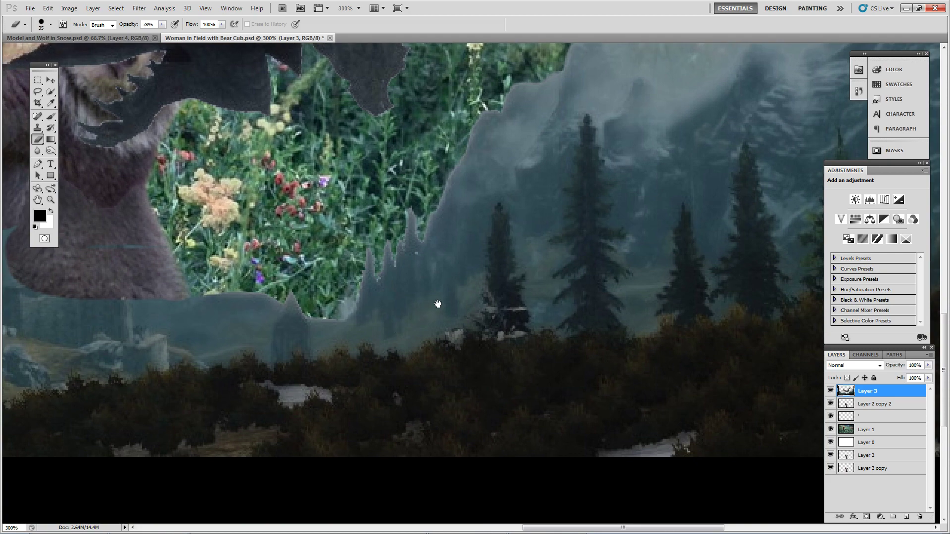
# - Enlarge the Eraser brush to 200 px and erase the remaining castle, mountains, trees and ground around the dragon
pyautogui.hotkey('ctrl', '-')
pyautogui.hotkey('ctrl', '-')
pyautogui.hotkey('ctrl', '-')
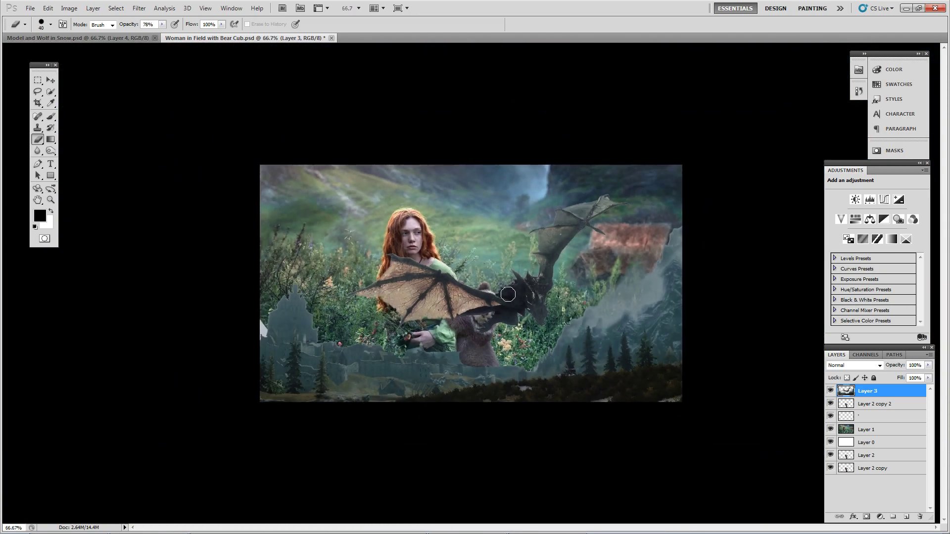
pyautogui.press(']')
pyautogui.press(']')
pyautogui.press(']')
pyautogui.press(']')
pyautogui.press(']')
pyautogui.press(']')
pyautogui.press(']')
pyautogui.press(']')
pyautogui.press(']')
pyautogui.press(']')
pyautogui.press(']')
pyautogui.press(']')
pyautogui.moveTo(297, 324)
pyautogui.mouseDown()
pyautogui.moveTo(254, 311)
pyautogui.moveTo(346, 373)
pyautogui.moveTo(549, 372)
pyautogui.moveTo(573, 305)
pyautogui.moveTo(660, 237)
pyautogui.moveTo(564, 389)
pyautogui.moveTo(492, 396)
pyautogui.moveTo(421, 381)
pyautogui.moveTo(329, 338)
pyautogui.moveTo(262, 349)
pyautogui.moveTo(297, 158)
pyautogui.moveTo(456, 151)
pyautogui.moveTo(597, 171)
pyautogui.mouseUp()
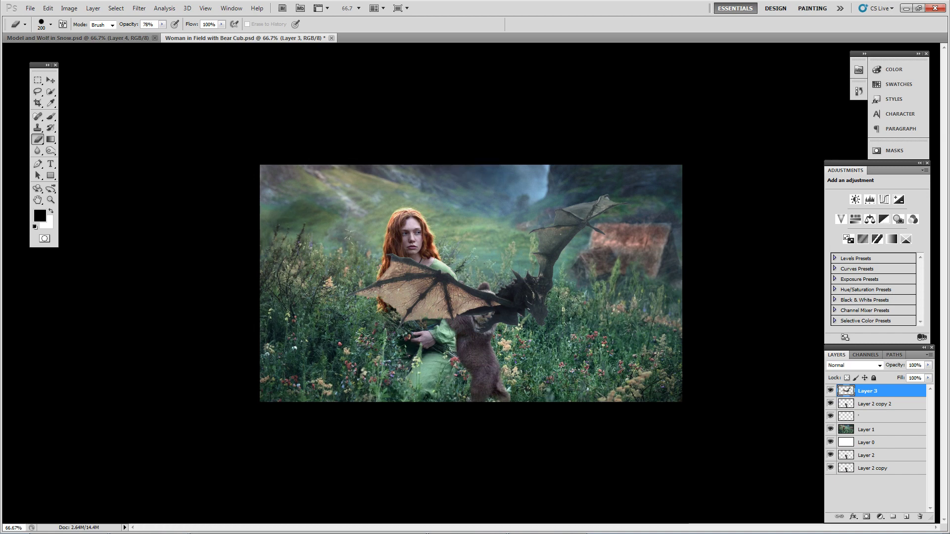
# - Try moving the cut-out dragon down and left, in front of the woman, and undo the move
pyautogui.press('v')
pyautogui.moveTo(475, 252)
pyautogui.mouseDown()
pyautogui.moveTo(396, 211)
pyautogui.moveTo(399, 198)
pyautogui.moveTo(428, 216)
pyautogui.moveTo(421, 332)
pyautogui.mouseUp()
pyautogui.press('e')
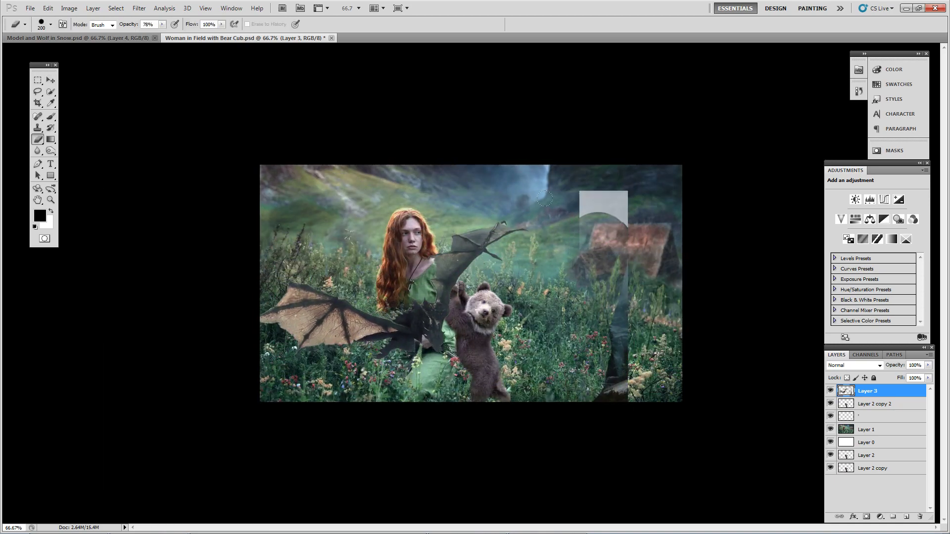
pyautogui.hotkey('ctrl', 'z')
# - Crop the document to the full 1280 × 720 px canvas to trim the dragon layer's overflow
pyautogui.press('c')
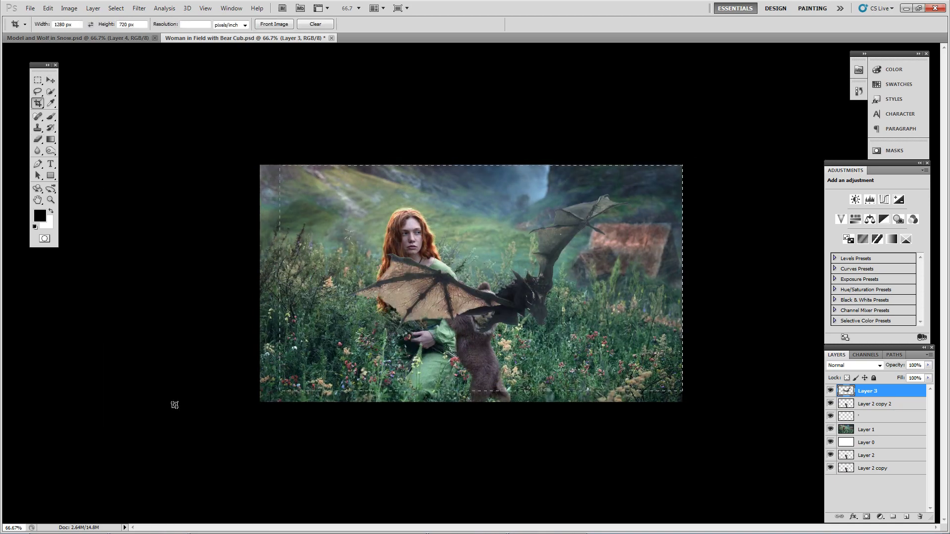
pyautogui.moveTo(175, 405); pyautogui.dragTo(50, 500)
pyautogui.press('Return')
# - Try the dragon in front of the bear cub, then beside the cub over the lower part of the flower field
pyautogui.press('v')
pyautogui.moveTo(541, 302); pyautogui.dragTo(489, 315)
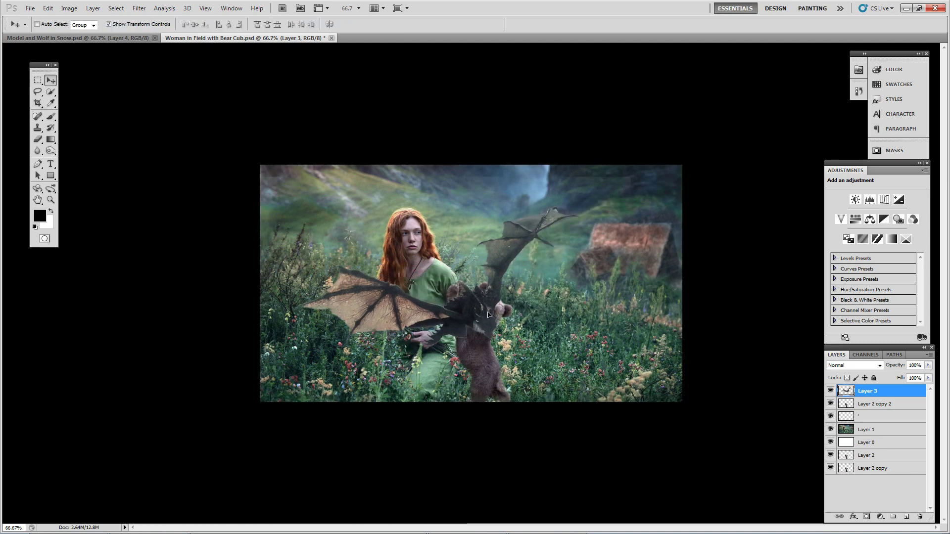
pyautogui.press('e')
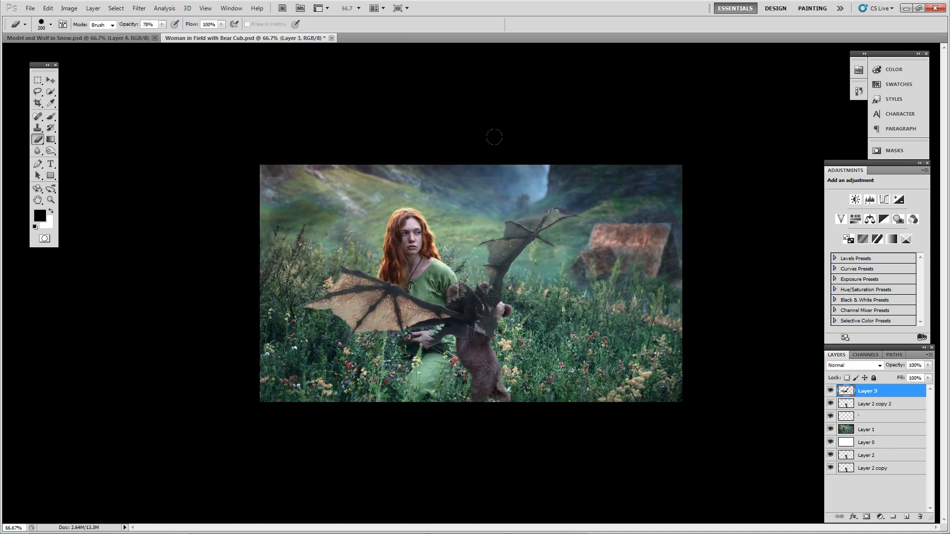
pyautogui.press('v')
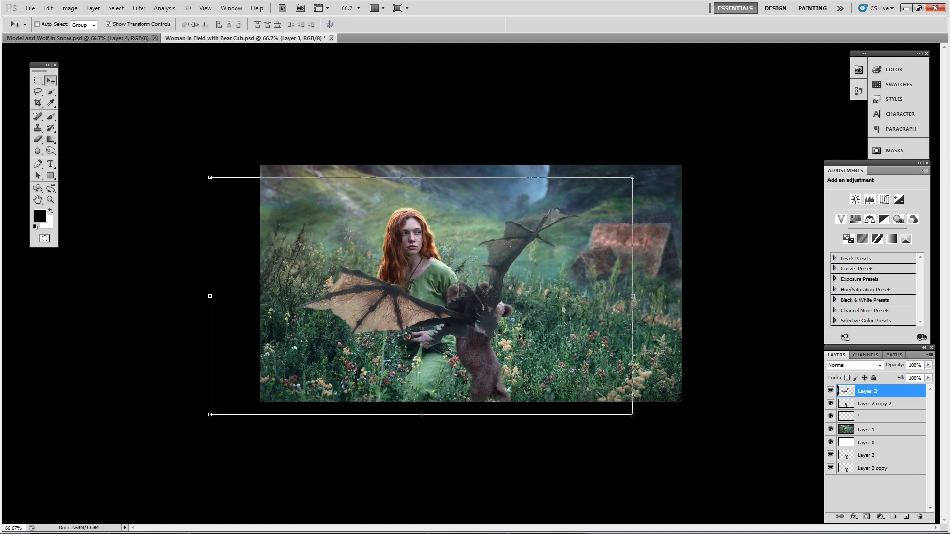
pyautogui.moveTo(413, 372)
pyautogui.mouseDown()
pyautogui.moveTo(465, 308)
pyautogui.moveTo(580, 343)
pyautogui.mouseUp()
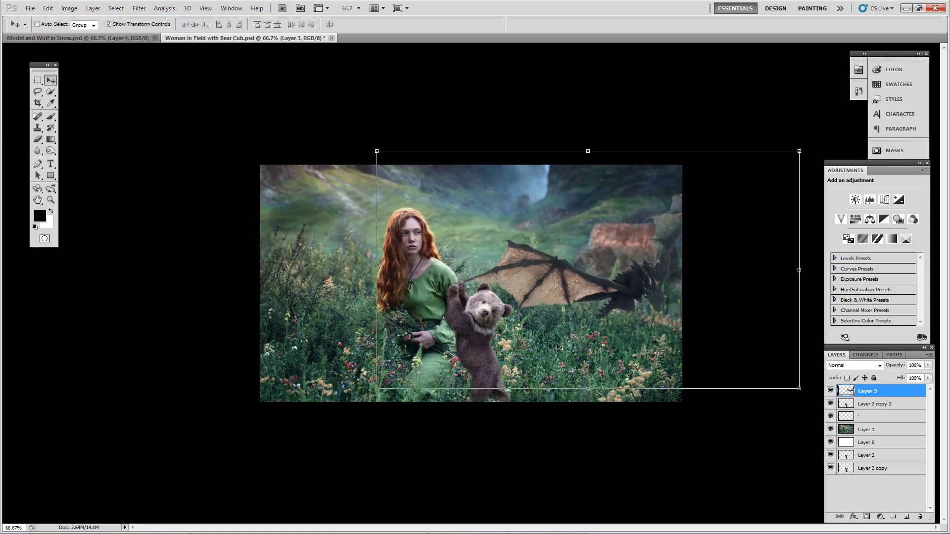
pyautogui.press('e')
pyautogui.press('v')
pyautogui.moveTo(483, 251); pyautogui.dragTo(491, 329)
pyautogui.press('e')
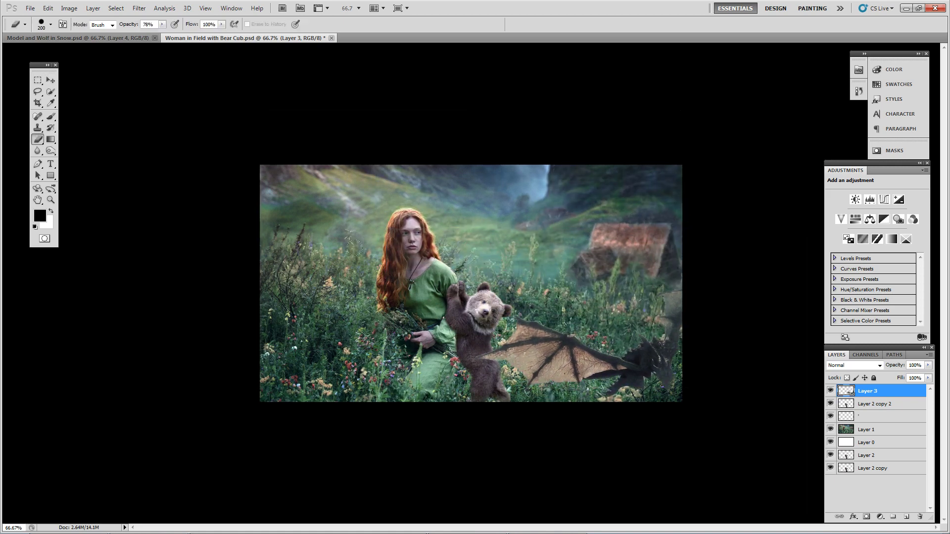
# - Try the dragon higher up, with one wing across the woman's face and its body above the bear cub
pyautogui.press('v')
pyautogui.moveTo(693, 324)
pyautogui.mouseDown()
pyautogui.moveTo(512, 324)
pyautogui.moveTo(539, 237)
pyautogui.moveTo(572, 237)
pyautogui.moveTo(583, 222)
pyautogui.moveTo(574, 214)
pyautogui.mouseUp()
pyautogui.press('e')
pyautogui.press('v')
pyautogui.press('e')
pyautogui.press('v')
pyautogui.press('e')
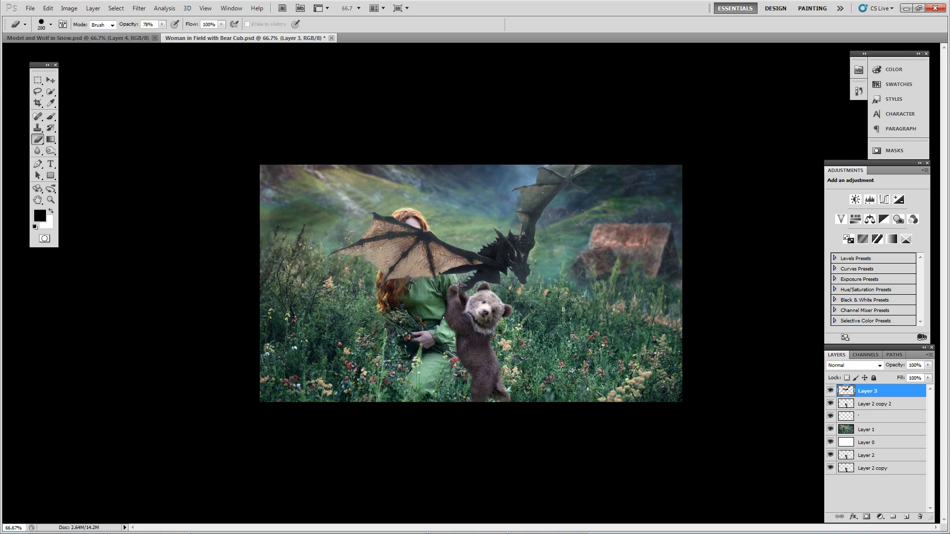
# - Rotate the dragon slightly clockwise and move it up into the sky above the woman and the bear cub
pyautogui.press('v')
pyautogui.moveTo(673, 244); pyautogui.dragTo(661, 312)
pyautogui.press('Return')
pyautogui.moveTo(536, 280); pyautogui.dragTo(550, 234)
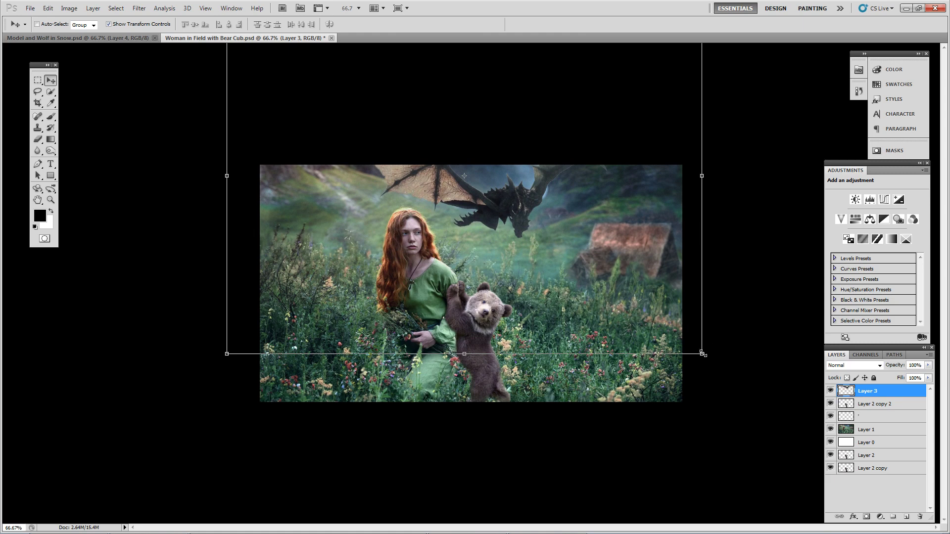
# - Scale the dragon down to 80.63%, move it back into view, and shrink it further as a distant flyer
pyautogui.moveTo(701, 353); pyautogui.dragTo(610, 285)
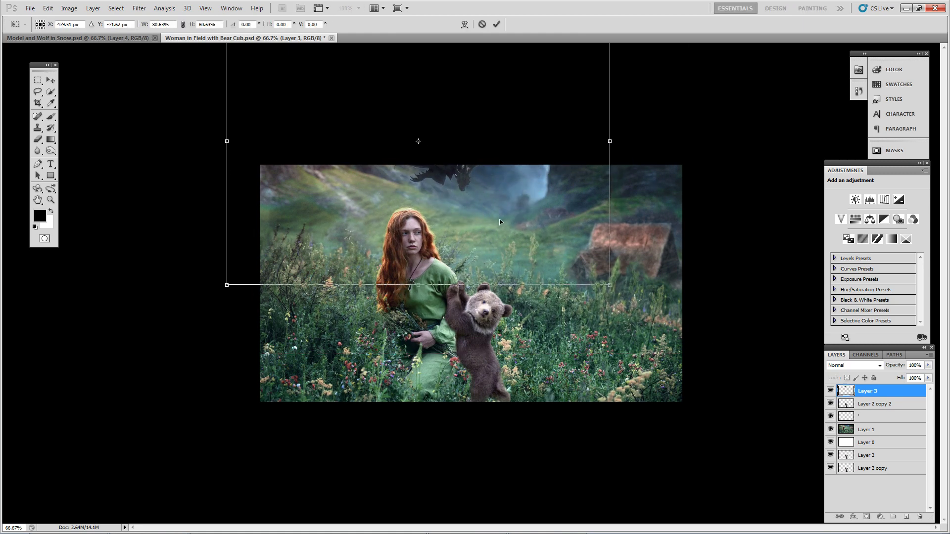
pyautogui.press('Return')
pyautogui.moveTo(500, 223); pyautogui.dragTo(602, 232)
pyautogui.moveTo(703, 341); pyautogui.dragTo(577, 246)
pyautogui.press('Return')
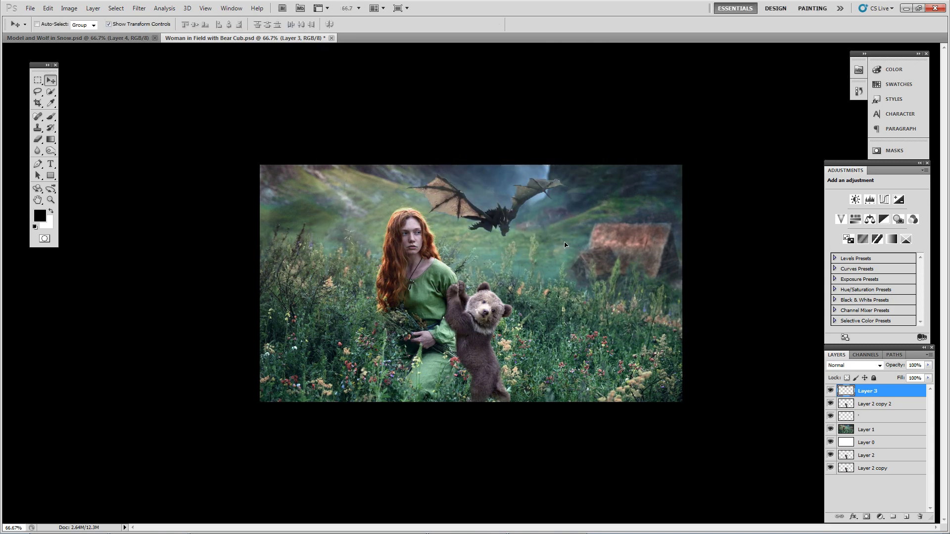
# - Scale the dragon to 74.27%, enlarge it slightly again, and place it in front of the waterfall
pyautogui.hotkey('ctrl', 't')
pyautogui.moveTo(576, 273); pyautogui.dragTo(534, 243)
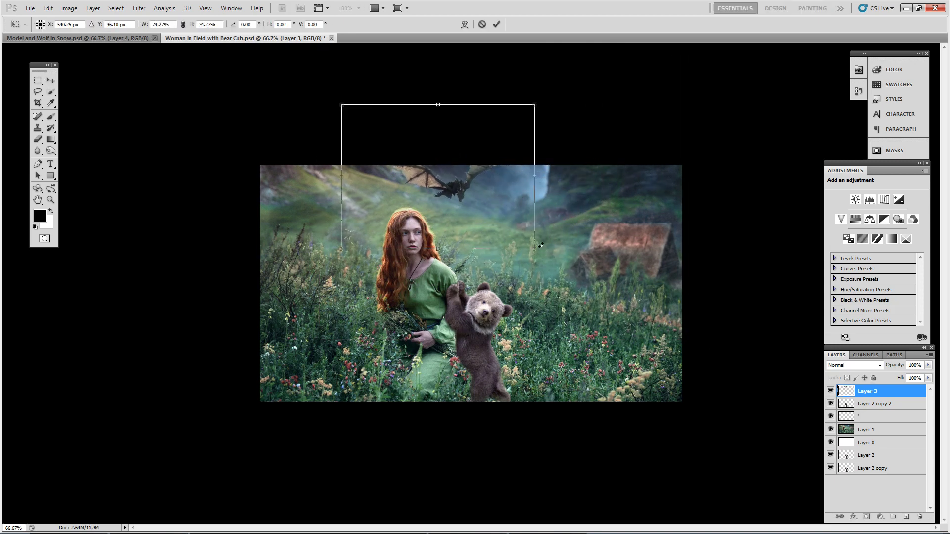
pyautogui.press('Return')
pyautogui.moveTo(504, 203); pyautogui.dragTo(530, 219)
pyautogui.moveTo(561, 265); pyautogui.dragTo(569, 272)
pyautogui.press('Return')
pyautogui.moveTo(541, 243); pyautogui.dragTo(584, 284)
pyautogui.press('Return')
pyautogui.moveTo(536, 260); pyautogui.dragTo(525, 255)
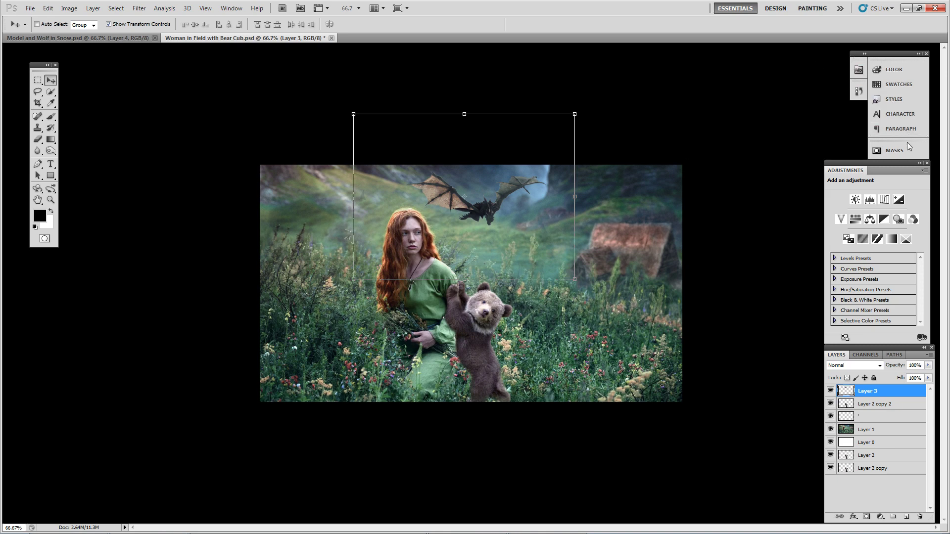
# - Try the dragon behind the woman on the far hillside, then place it between the waterfall and the hut
pyautogui.moveTo(510, 218); pyautogui.dragTo(365, 224)
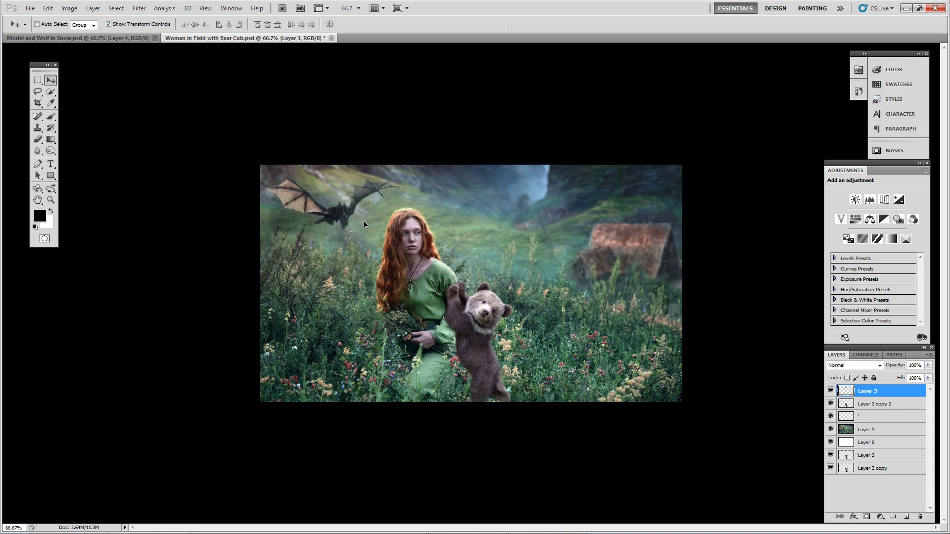
pyautogui.press('e')
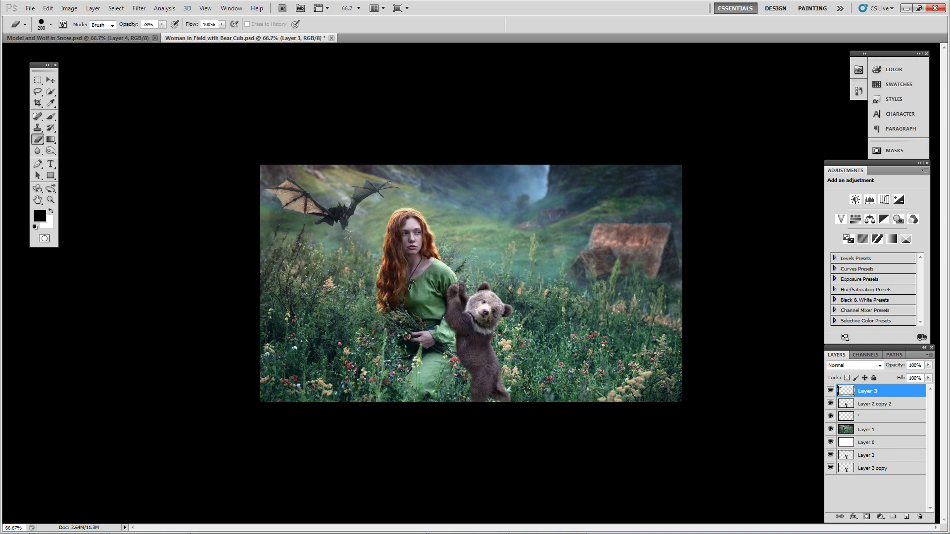
pyautogui.press('v')
pyautogui.moveTo(414, 290)
pyautogui.mouseDown()
pyautogui.moveTo(644, 271)
pyautogui.moveTo(669, 287)
pyautogui.moveTo(677, 279)
pyautogui.moveTo(610, 302)
pyautogui.mouseUp()
pyautogui.press('e')
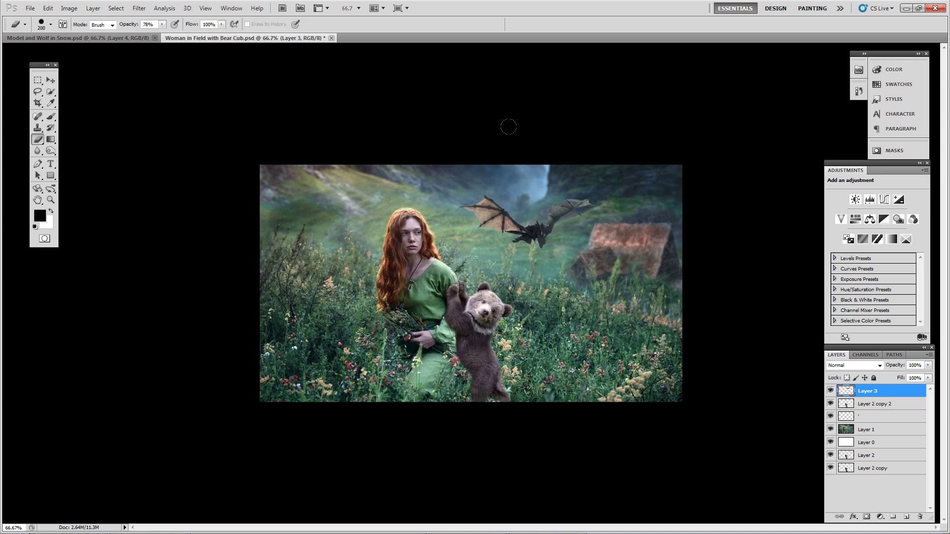
pyautogui.press('v')
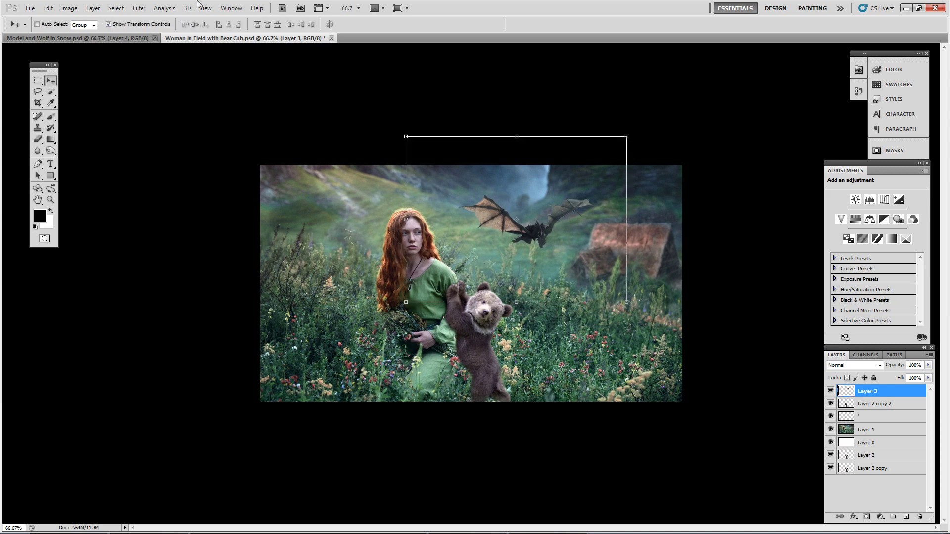
# - Raise the dragon layer's brightness to 60
pyautogui.click(69, 8)
pyautogui.moveTo(101, 30)
pyautogui.click(201, 32)
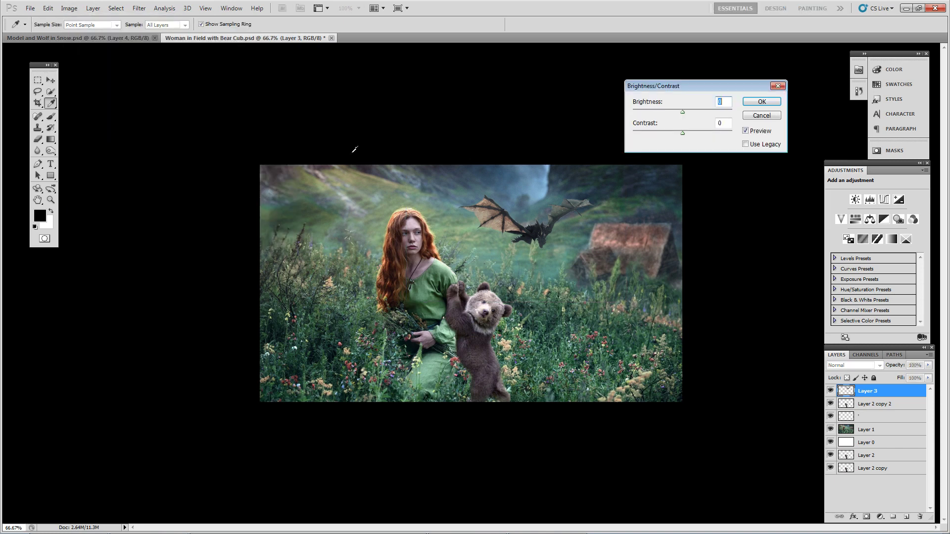
pyautogui.moveTo(682, 111); pyautogui.dragTo(704, 122)
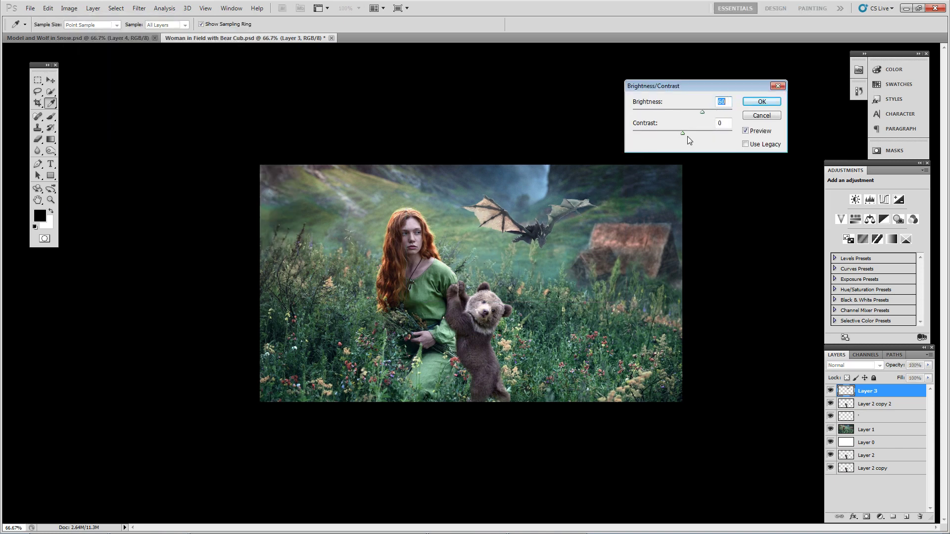
pyautogui.press('Return')
# - Enlarge the dragon to 123.15% and reposition it in the air above the bear cub
pyautogui.press('v')
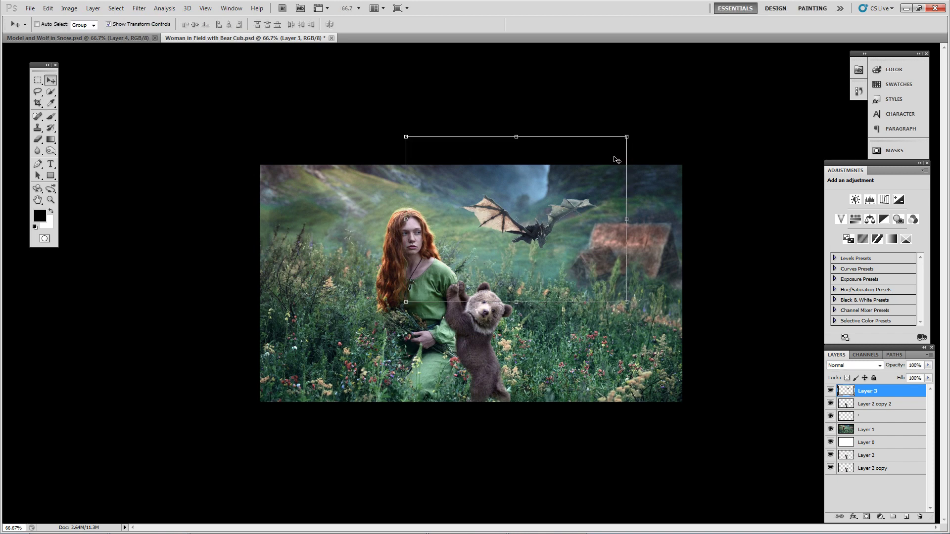
pyautogui.moveTo(406, 303); pyautogui.dragTo(354, 340)
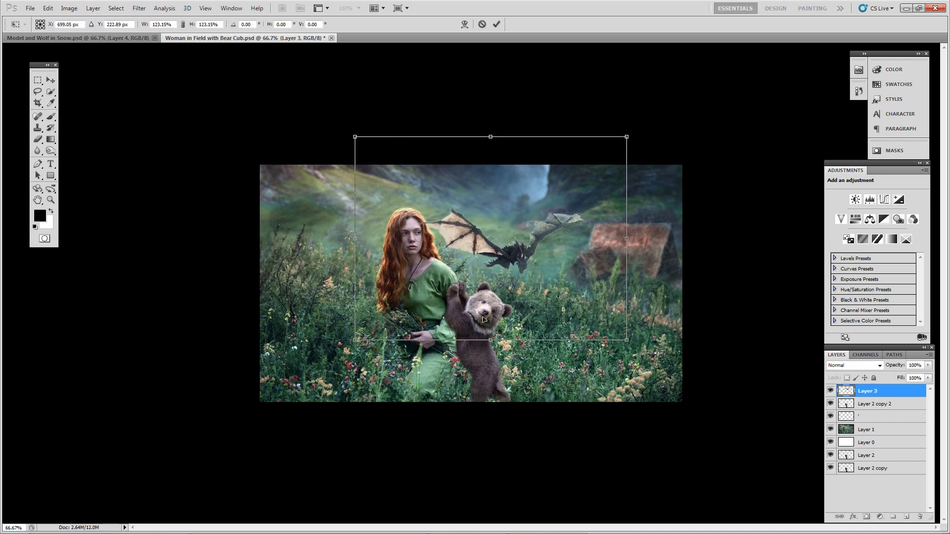
pyautogui.press('Return')
pyautogui.moveTo(533, 295); pyautogui.dragTo(541, 270)
pyautogui.press('e')
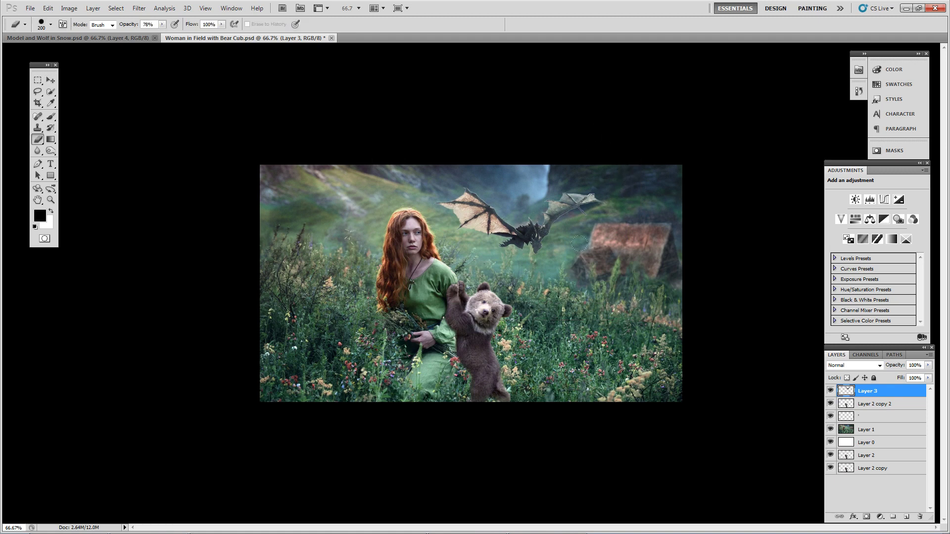
pyautogui.press('v')
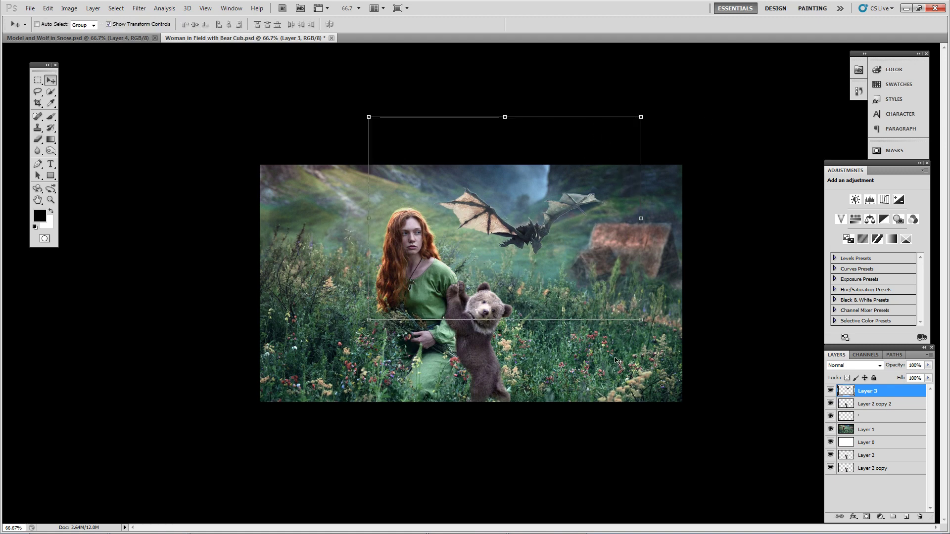
pyautogui.moveTo(615, 359); pyautogui.dragTo(609, 355)
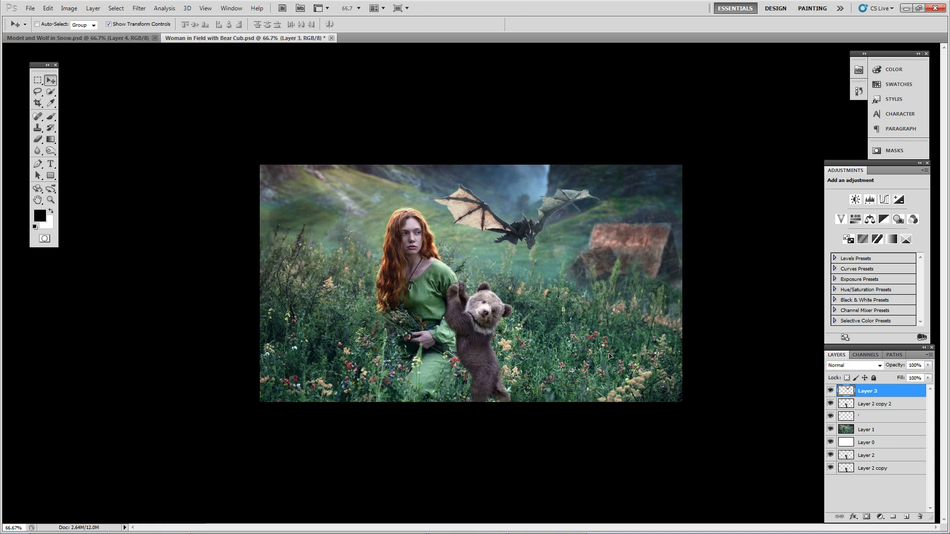
# - Enlarge the dragon further and shift it up so that it flies just above the hut
pyautogui.press('e')
pyautogui.press('v')
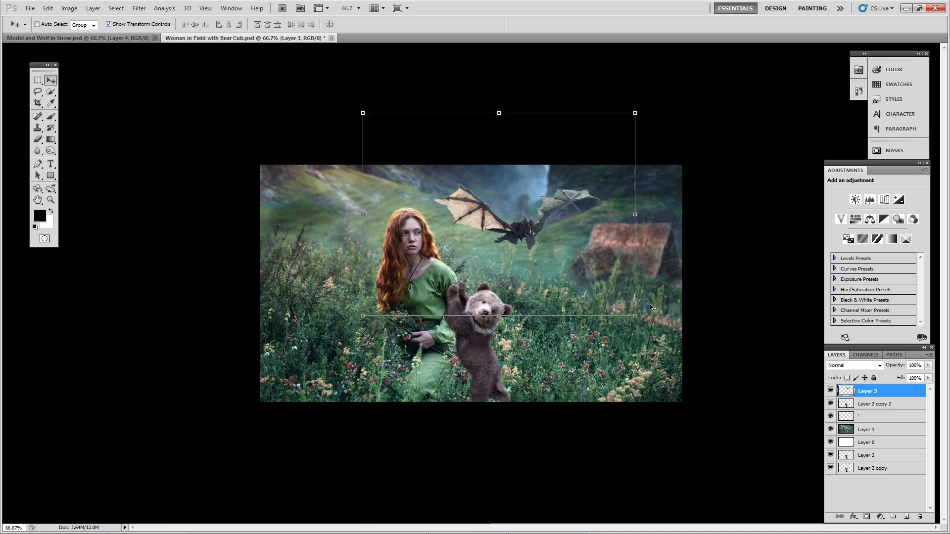
pyautogui.moveTo(638, 317); pyautogui.dragTo(693, 360)
pyautogui.press('Return')
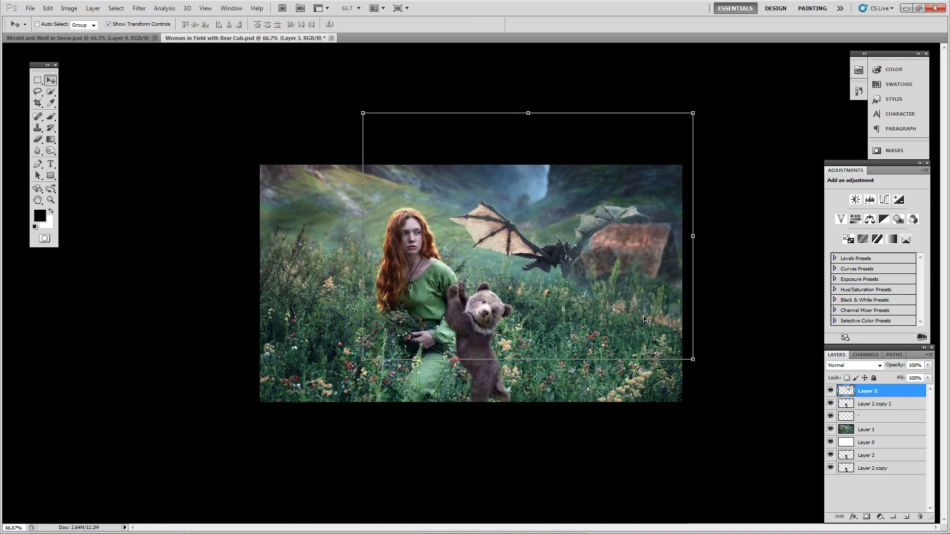
pyautogui.moveTo(634, 303); pyautogui.dragTo(635, 297)
pyautogui.press('e')
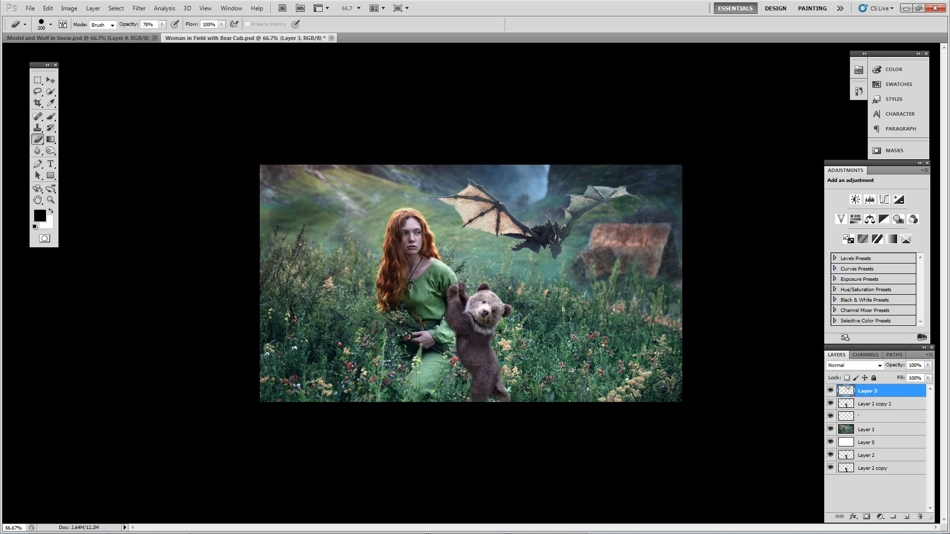
pyautogui.press('v')
# - Set the dragon layer's vibrance to +32
pyautogui.click(69, 8)
pyautogui.moveTo(84, 32)
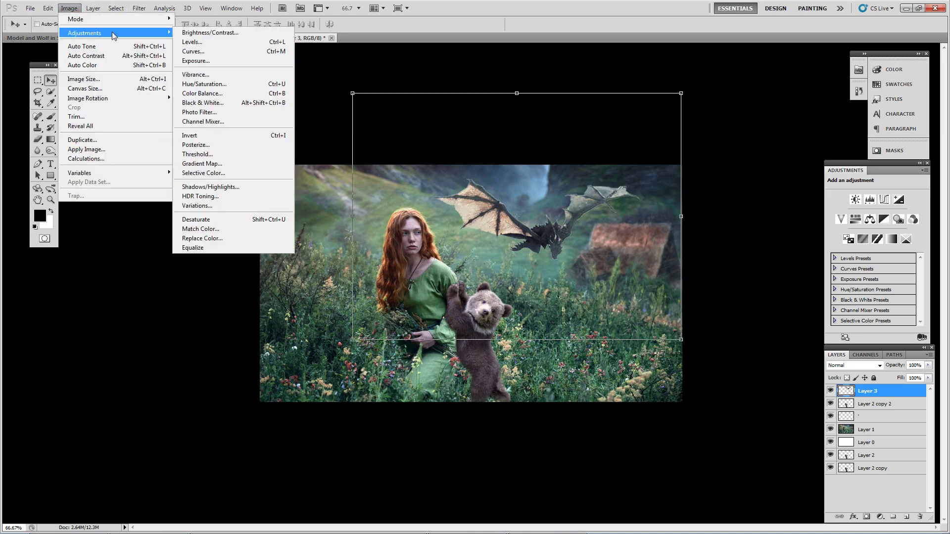
pyautogui.click(196, 74)
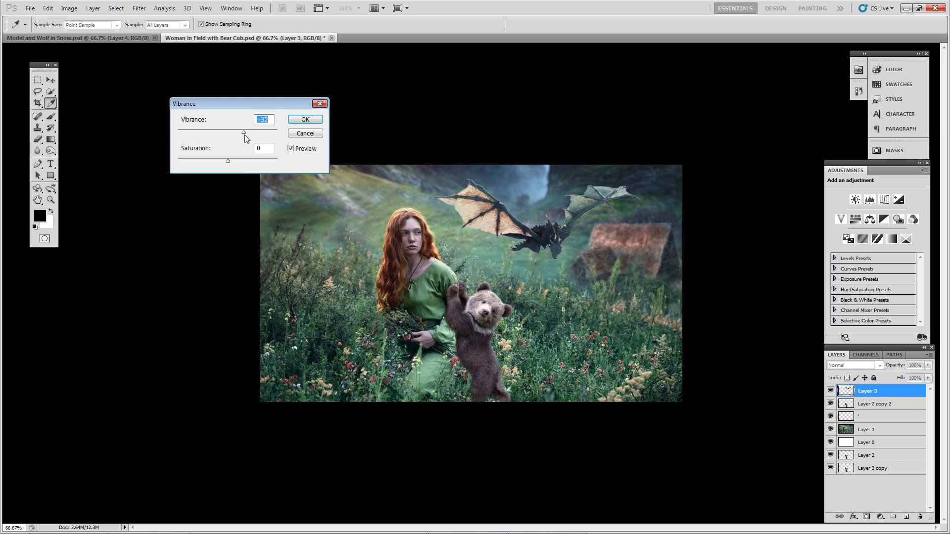
pyautogui.moveTo(227, 159); pyautogui.dragTo(244, 159)
pyautogui.press('Return')
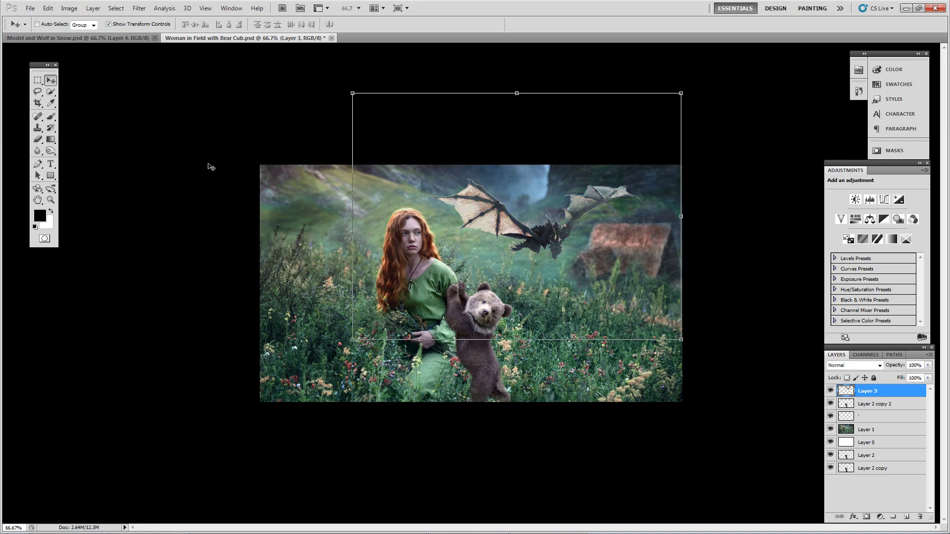